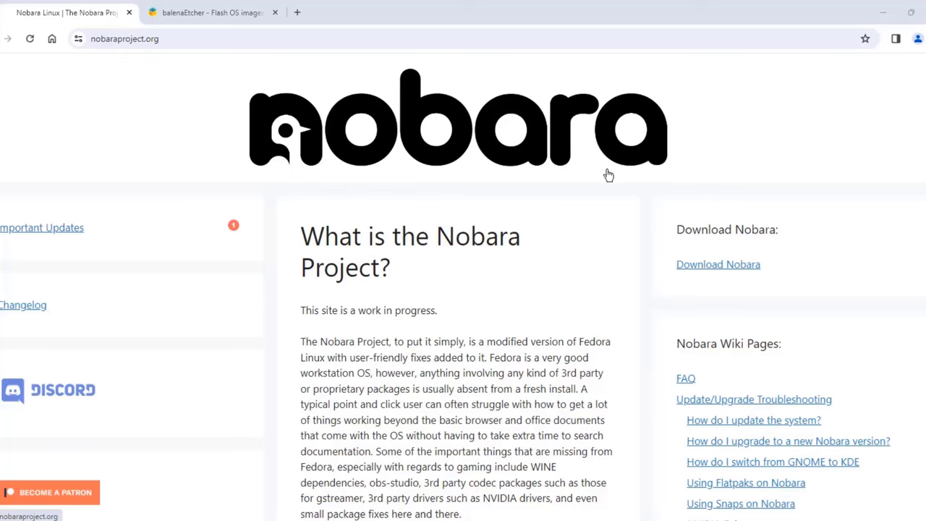
# Step: Scroll the nobaraproject.org home page and highlight the phrase about a modified Fedora version
pyautogui.scroll(-1, 625, 233)
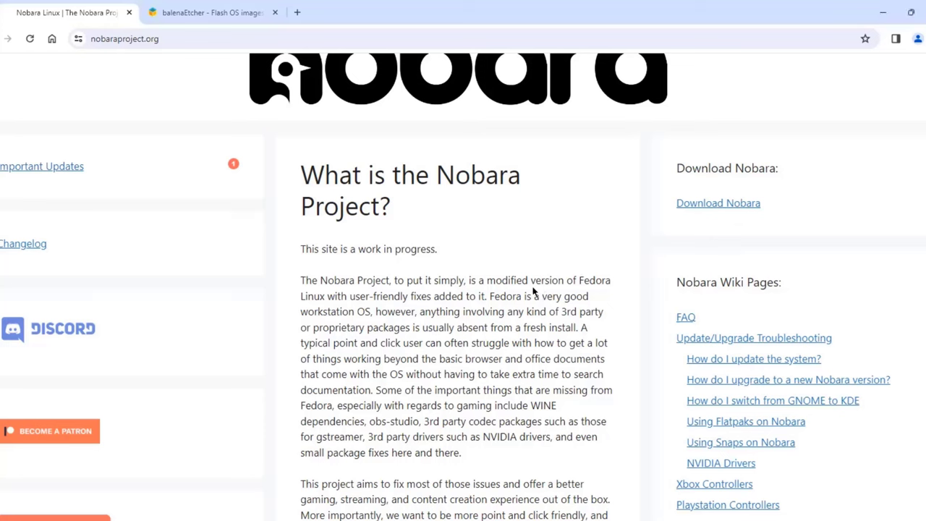
pyautogui.moveTo(587, 279); pyautogui.dragTo(511, 280)
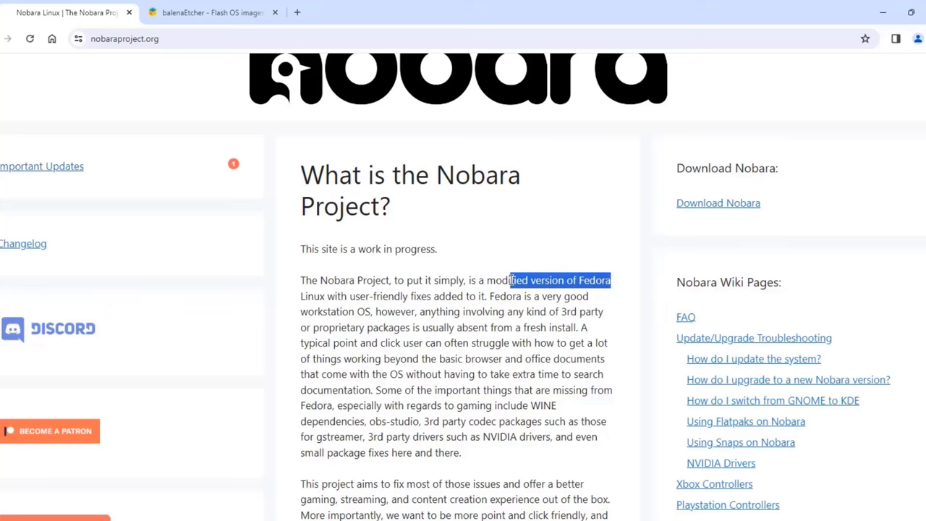
pyautogui.moveTo(301, 296); pyautogui.dragTo(327, 296)
pyautogui.scroll(1, 724, 272)
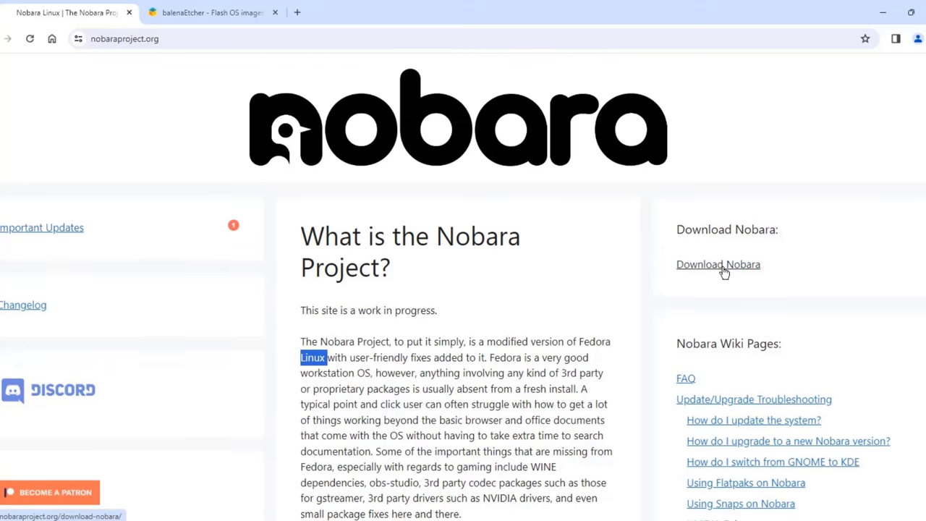
# Step: Open the Download Nobara page and review the Official, GNOME and KDE versions
pyautogui.click(724, 272)
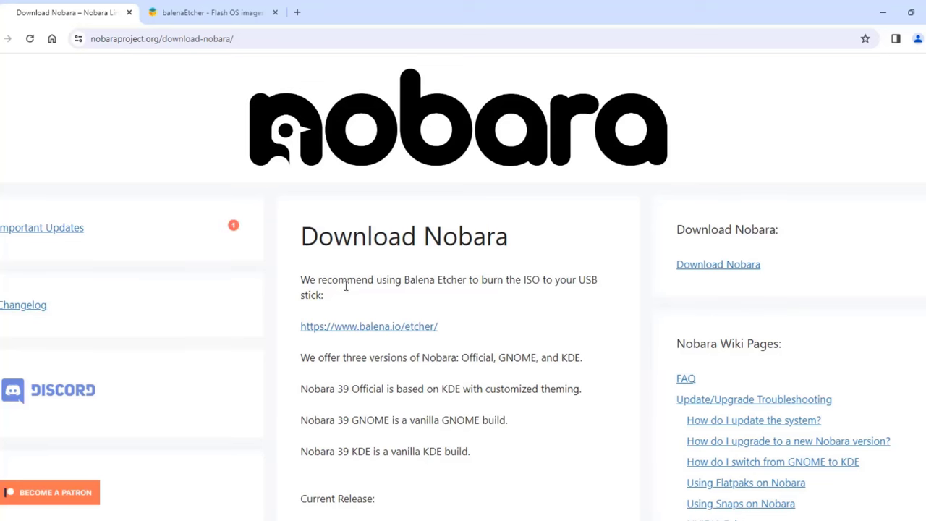
pyautogui.scroll(-1, 738, 317)
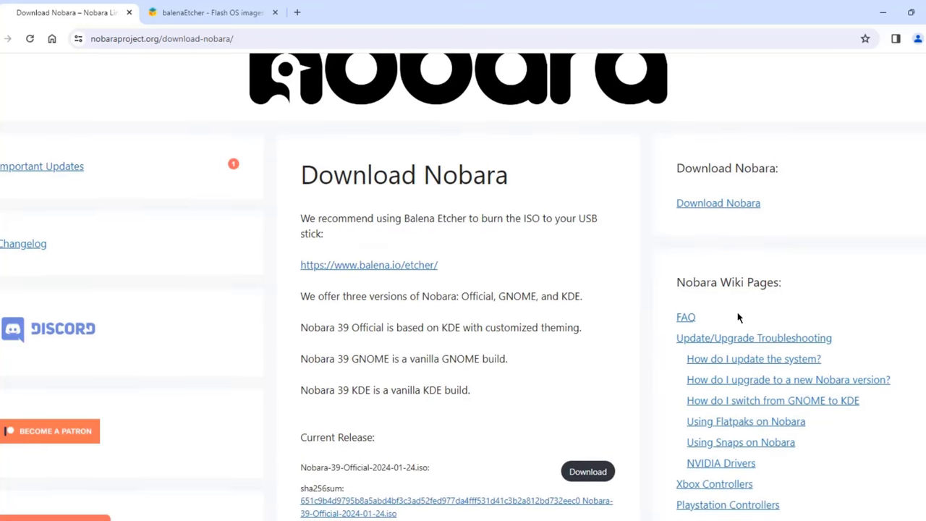
pyautogui.scroll(-3, 547, 265)
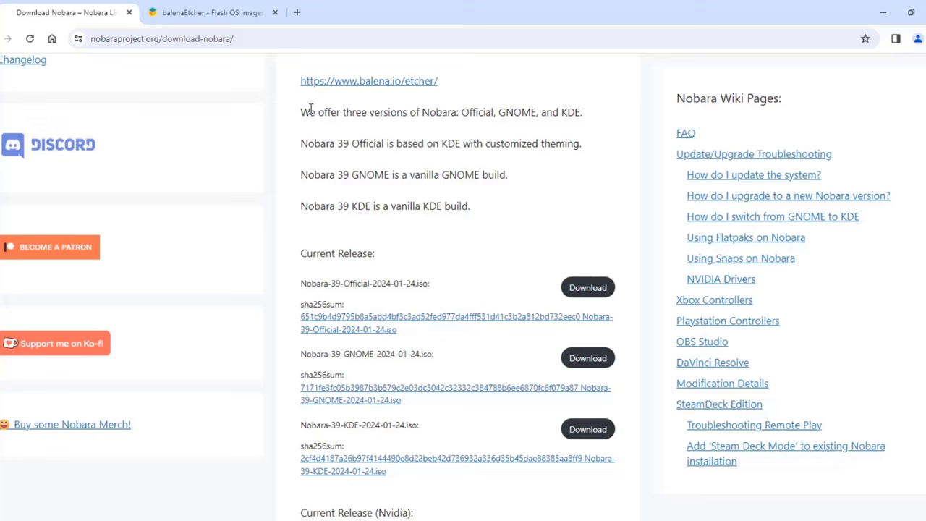
pyautogui.moveTo(302, 113); pyautogui.dragTo(496, 125)
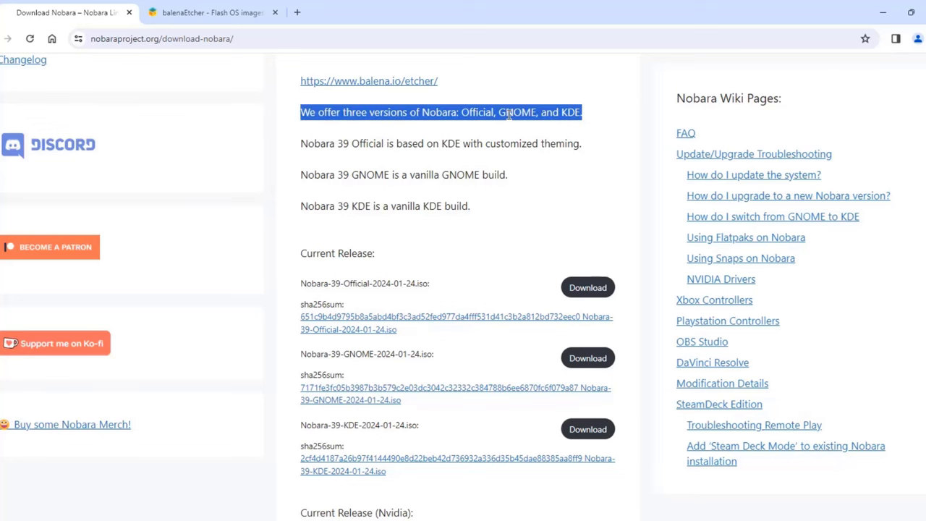
pyautogui.scroll(-2, 506, 145)
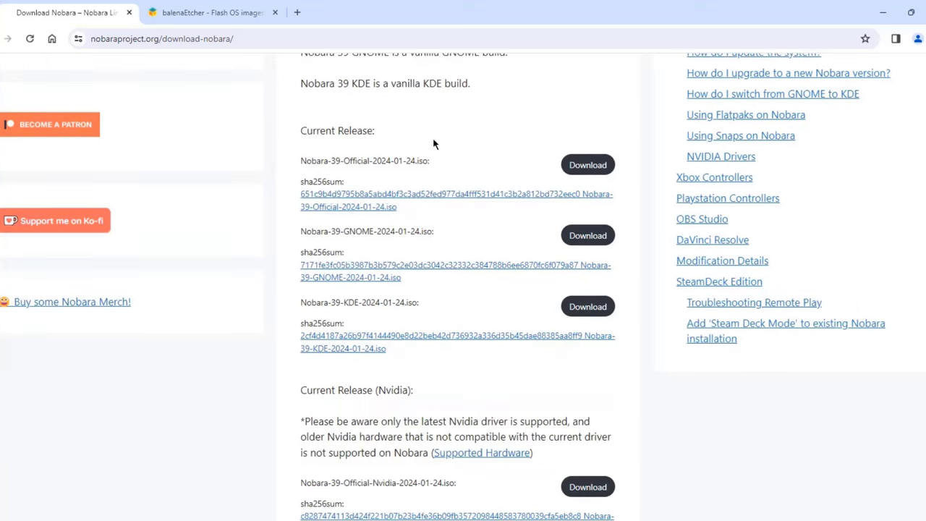
pyautogui.scroll(-3, 463, 195)
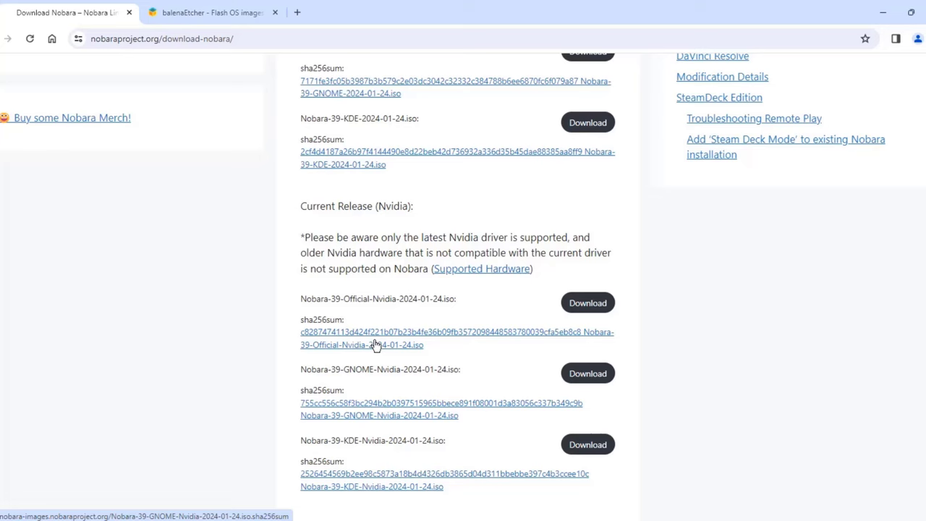
pyautogui.scroll(3, 372, 320)
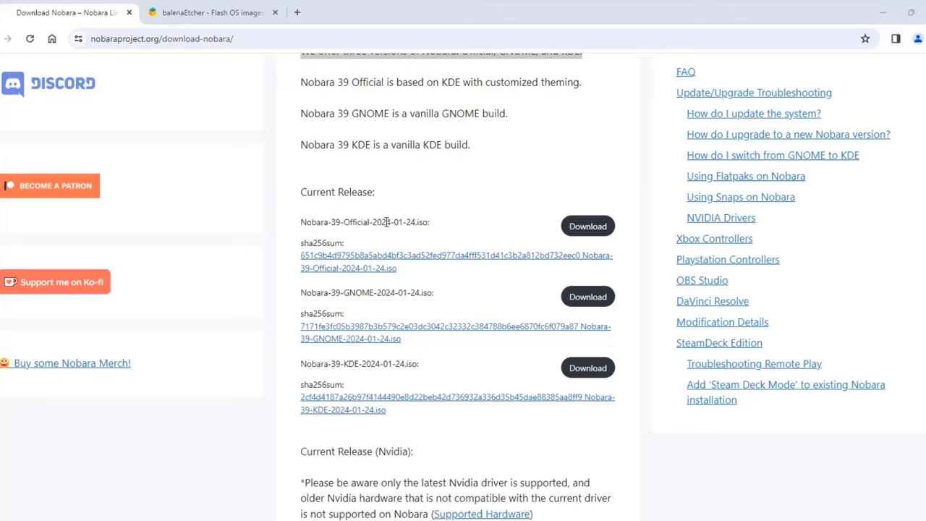
# Step: Download the Nobara-39-Official ISO, accept the EULA, and check download progress
pyautogui.moveTo(300, 222); pyautogui.dragTo(429, 223)
pyautogui.click(588, 226)
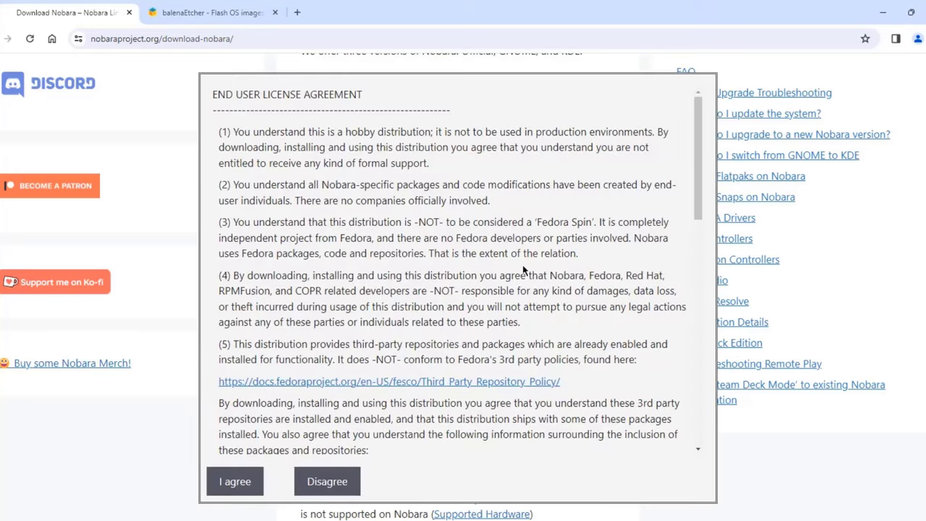
pyautogui.click(231, 480)
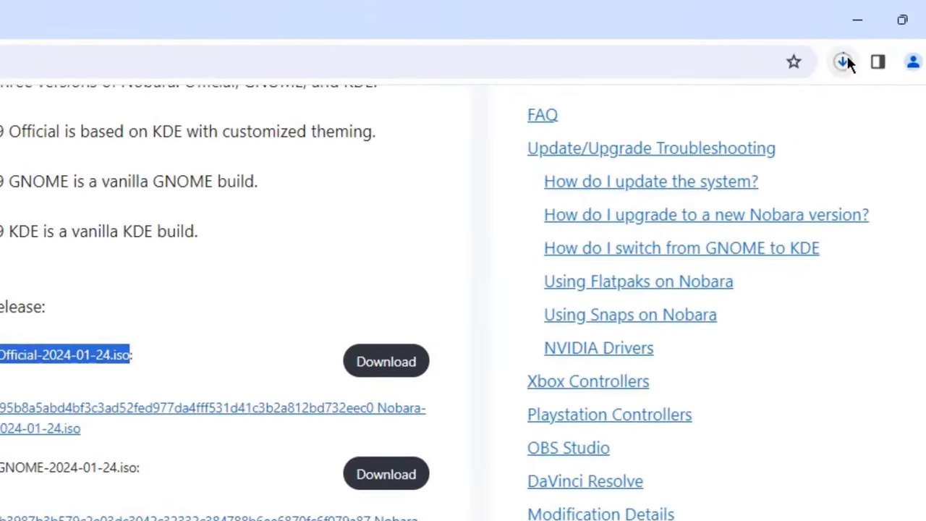
pyautogui.click(875, 37)
pyautogui.moveTo(700, 163)
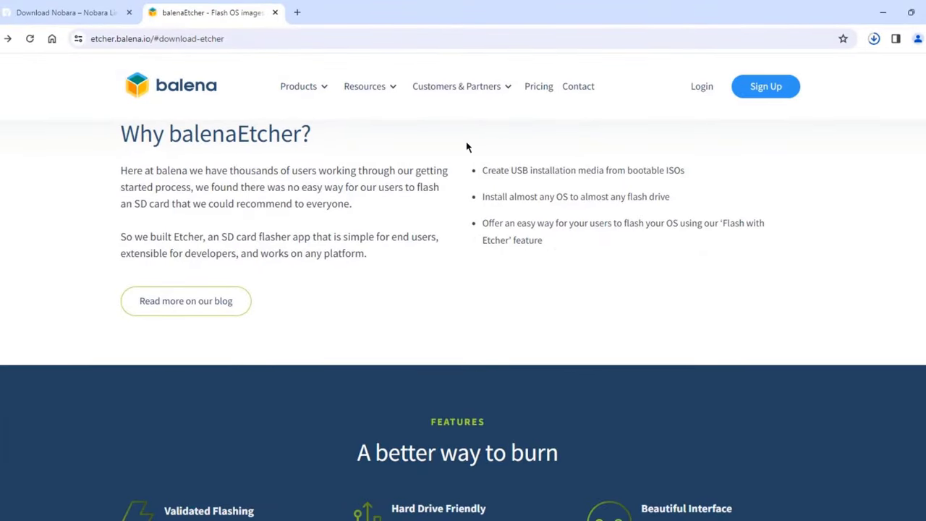
# Step: Download the Etcher for Windows installer, then minimize Chrome to the desktop
pyautogui.scroll(-10, 848, 214)
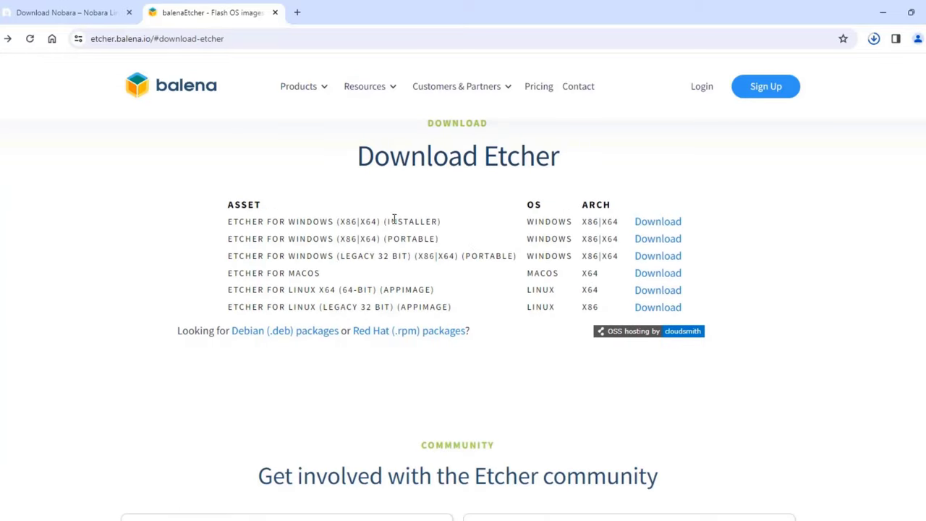
pyautogui.moveTo(440, 222); pyautogui.dragTo(239, 205)
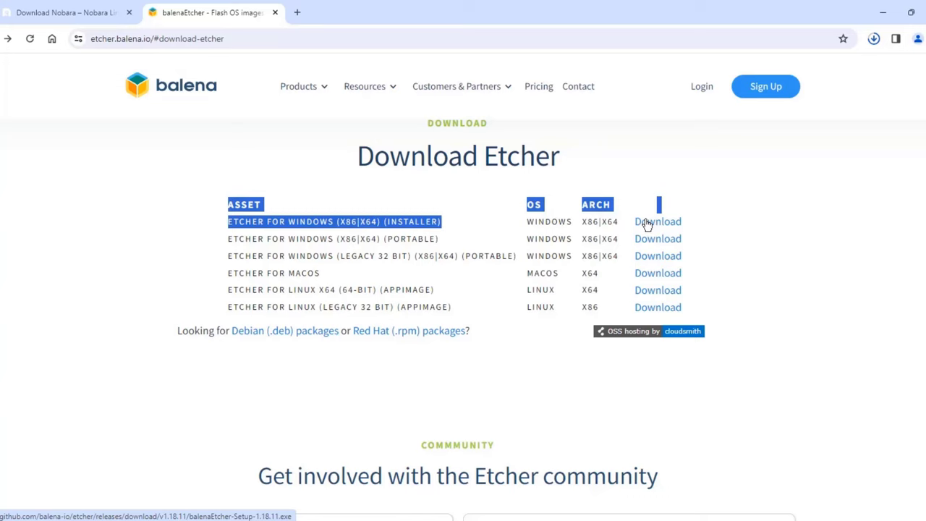
pyautogui.click(646, 225)
pyautogui.click(884, 18)
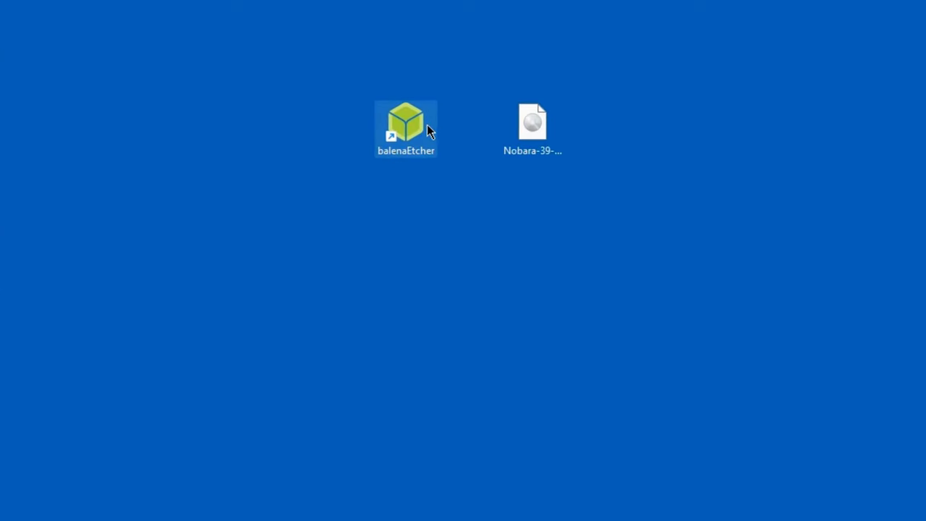
# Step: Launch balenaEtcher and choose the Nobara 39 Official ISO as the image
pyautogui.click(541, 145)
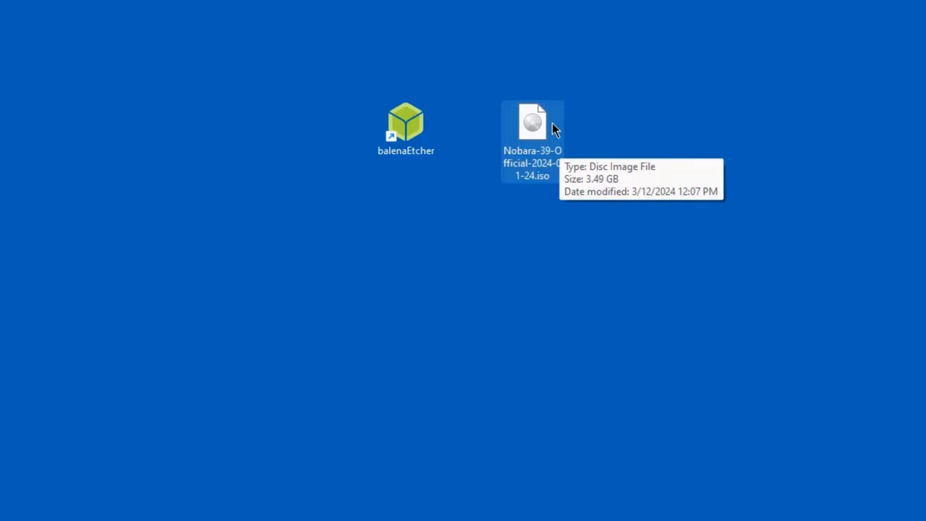
pyautogui.doubleClick(405, 124)
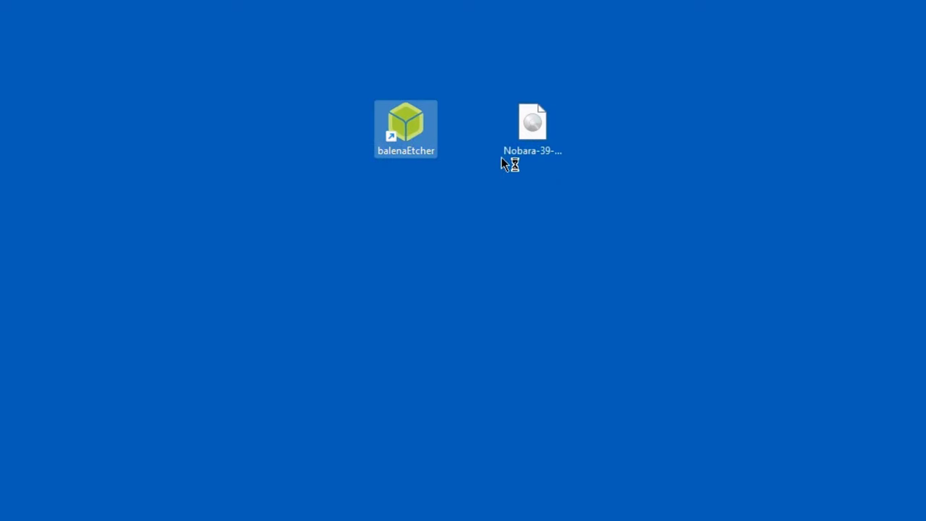
pyautogui.click(254, 310)
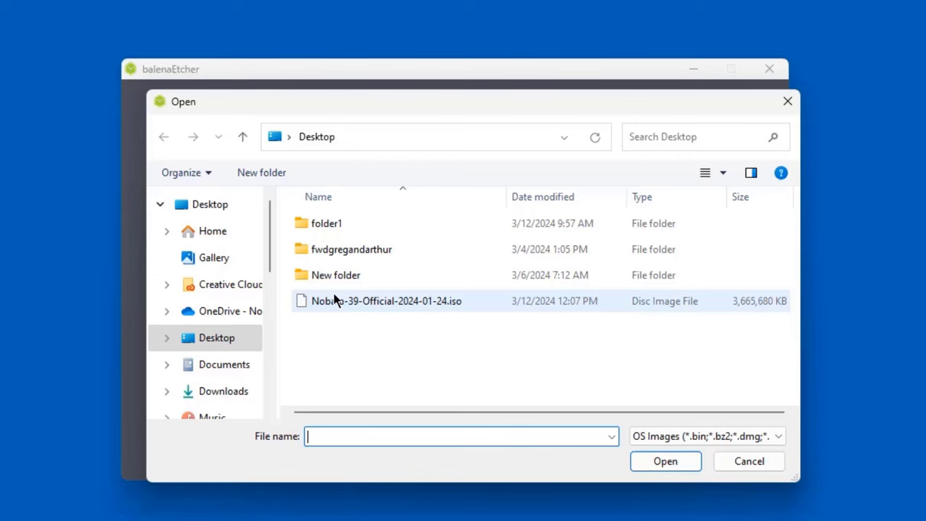
pyautogui.doubleClick(374, 310)
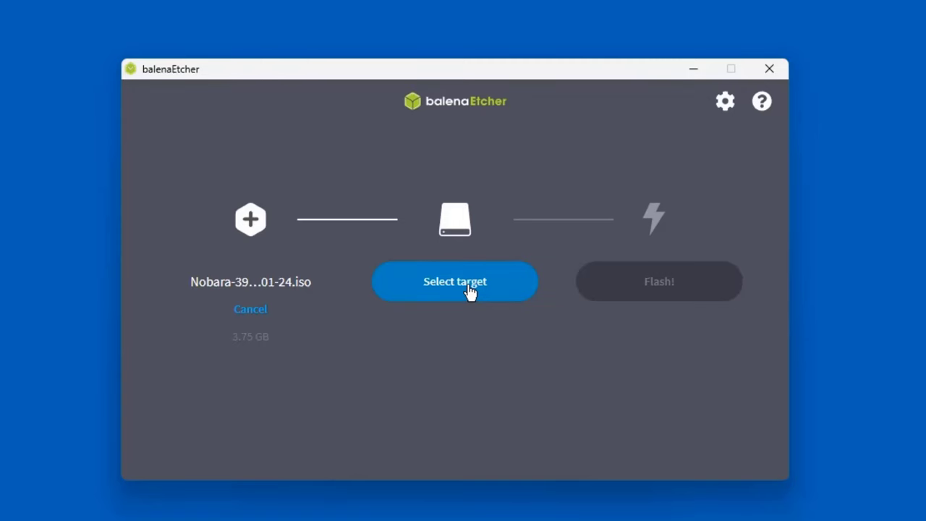
# Step: Target the USB DISK 2.0 drive and flash the ISO, granting admin permission
pyautogui.click(469, 290)
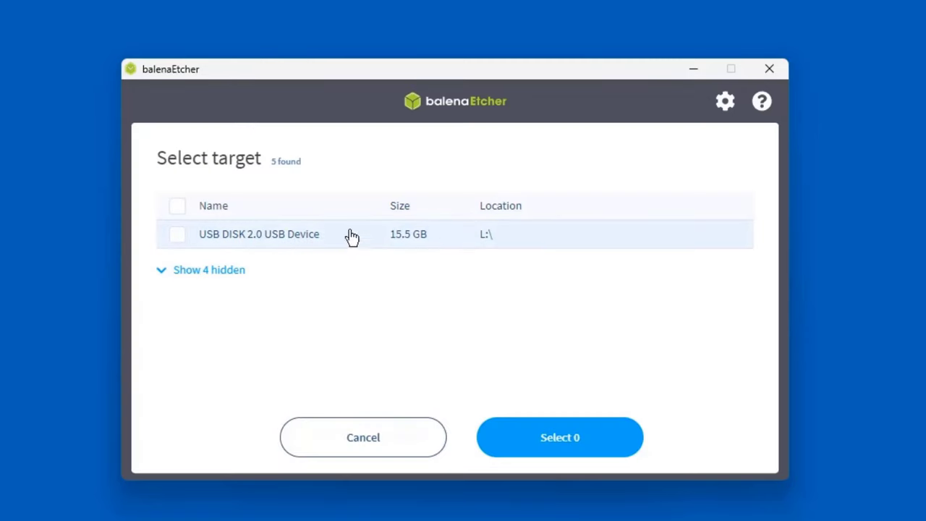
pyautogui.click(177, 234)
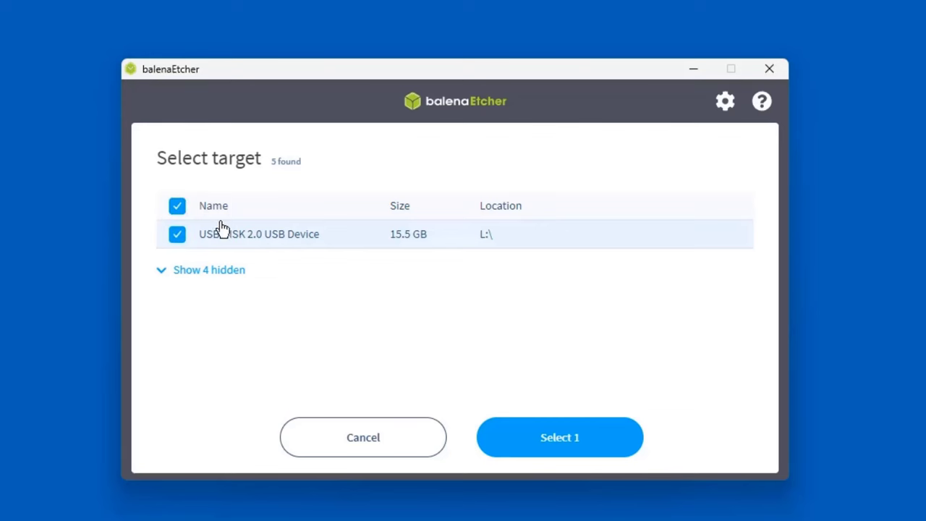
pyautogui.click(593, 450)
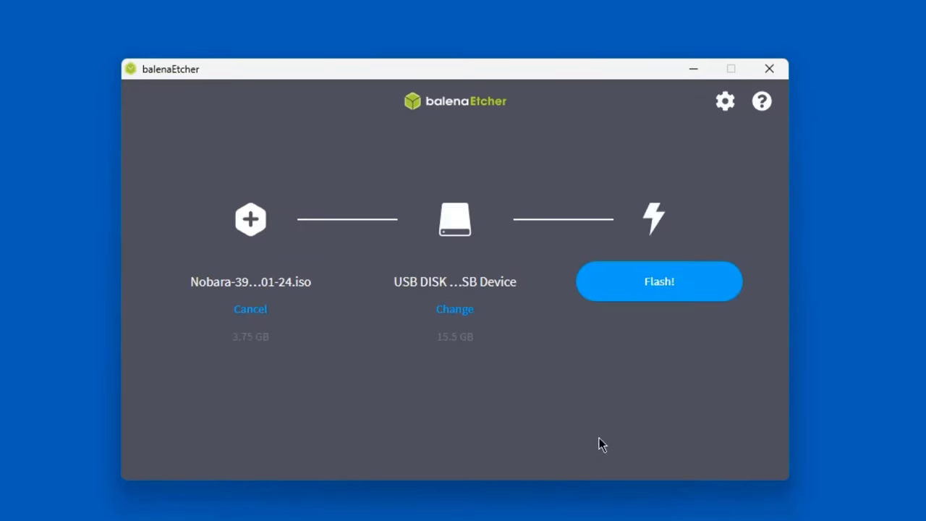
pyautogui.click(642, 289)
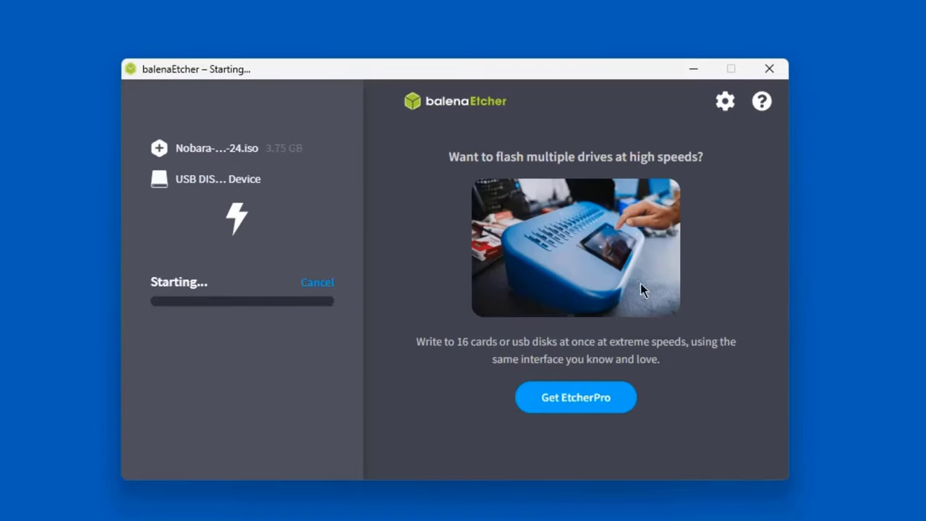
pyautogui.click(426, 413)
pyautogui.moveTo(463, 71); pyautogui.dragTo(503, 59)
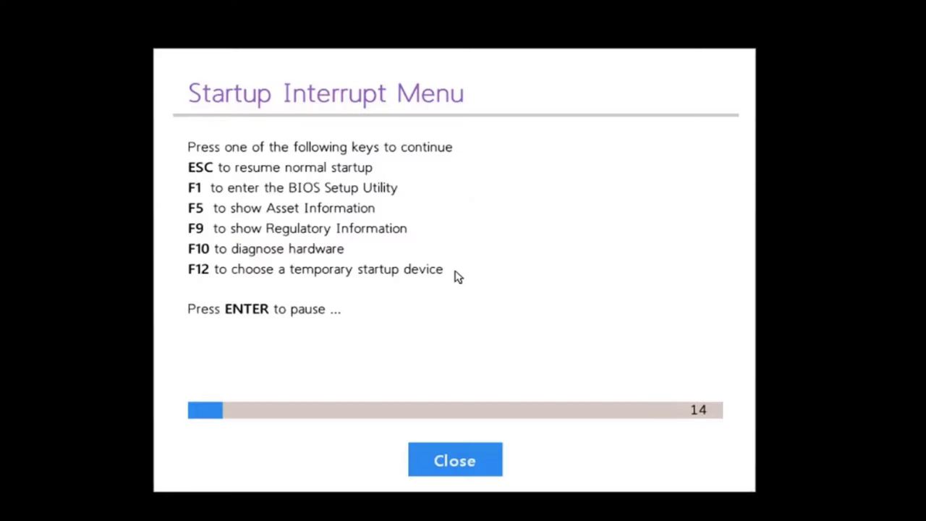
# Step: Boot from the USB drive via F12 and highlight Start Nobara 39 in GRUB
pyautogui.press('F12')
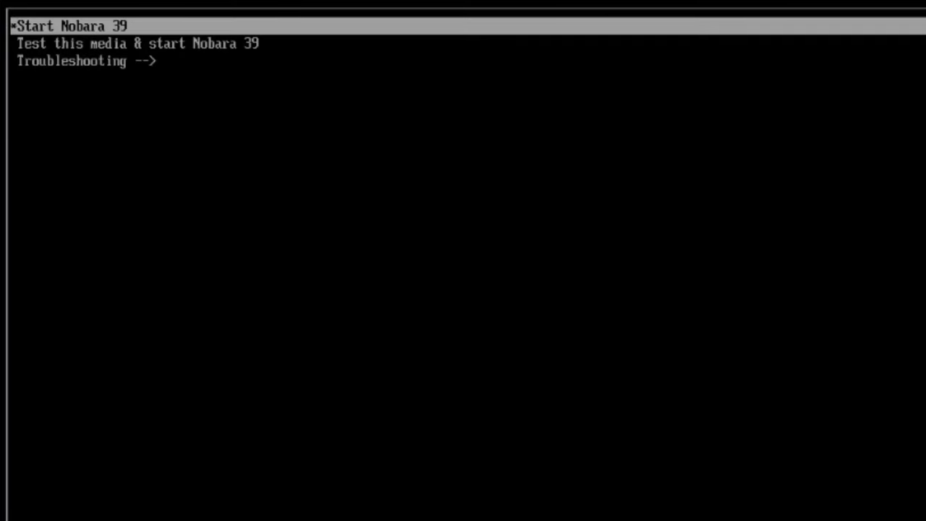
pyautogui.press('Down')
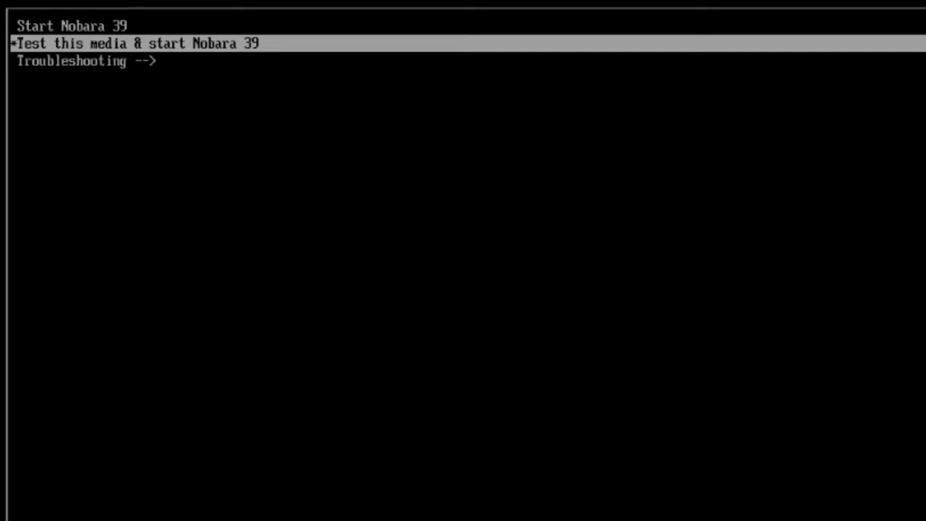
pyautogui.press('Down')
pyautogui.press('Up')
pyautogui.press('Up')
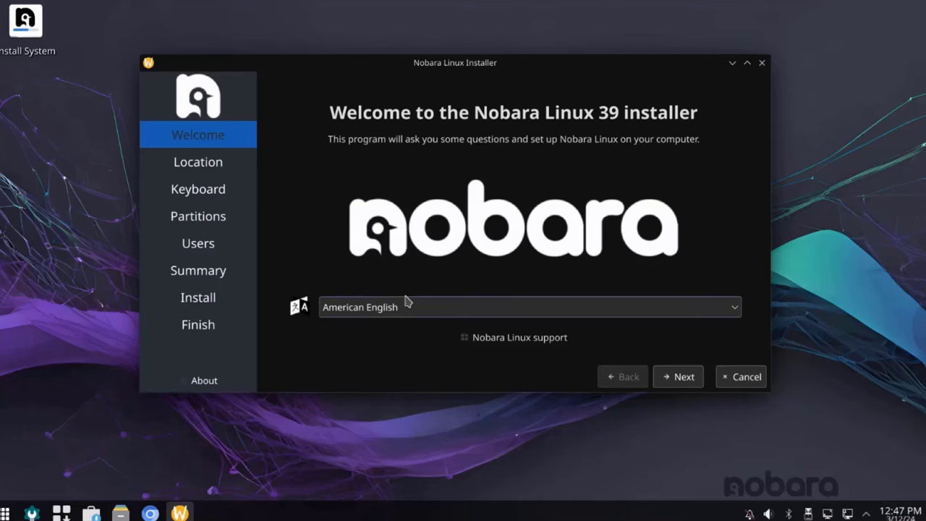
# Step: Keep American English as the installer language and continue to Location
pyautogui.click(734, 307)
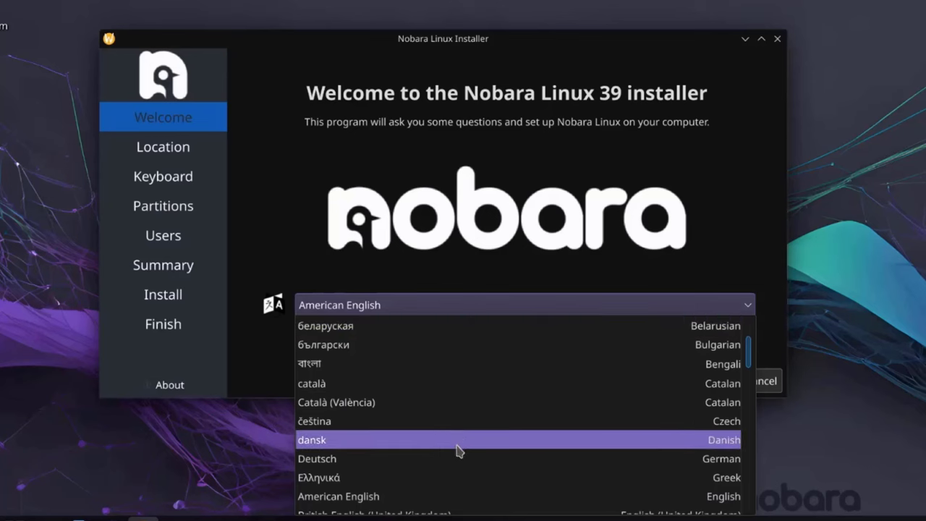
pyautogui.click(409, 304)
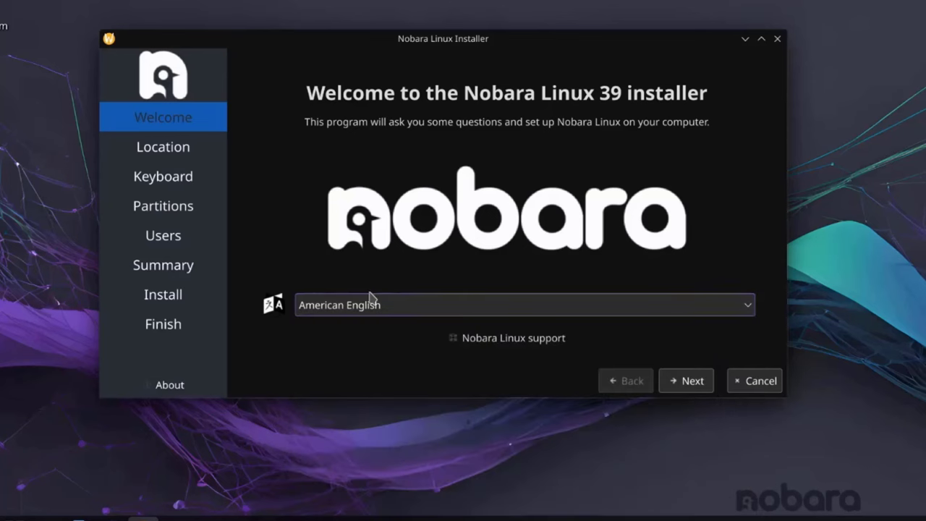
pyautogui.click(682, 381)
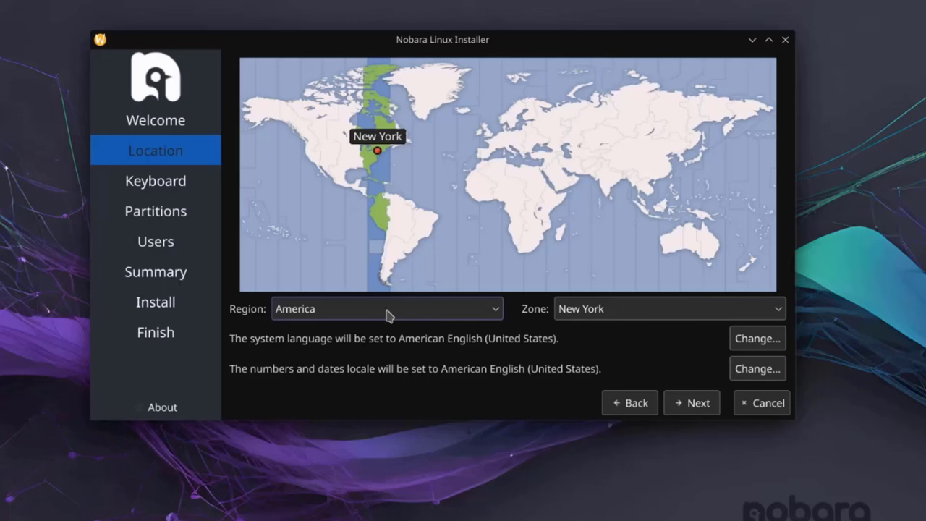
# Step: Keep the America / New York time zone and move on
pyautogui.click(490, 311)
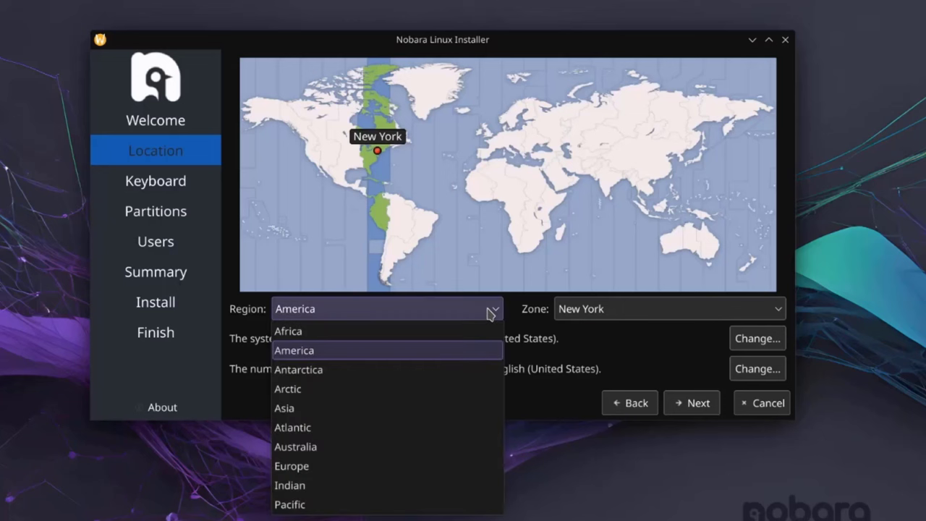
pyautogui.click(432, 312)
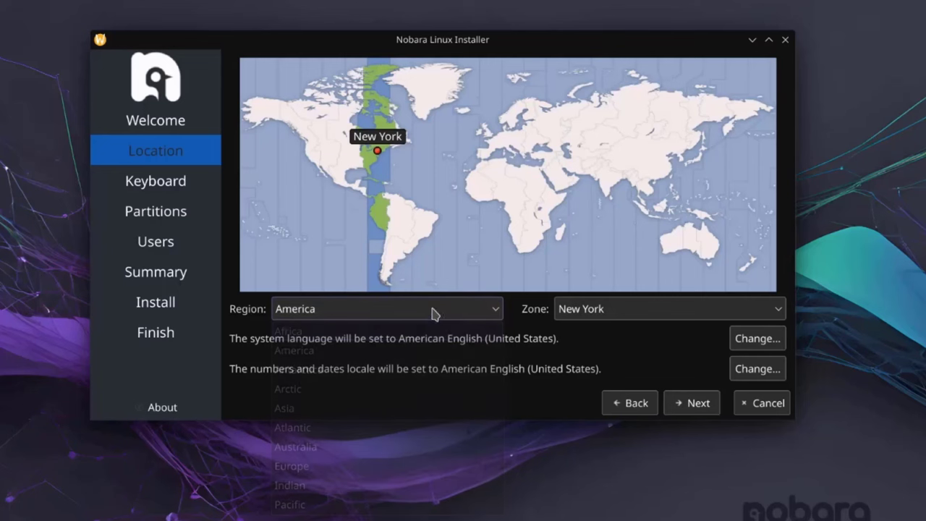
pyautogui.click(577, 314)
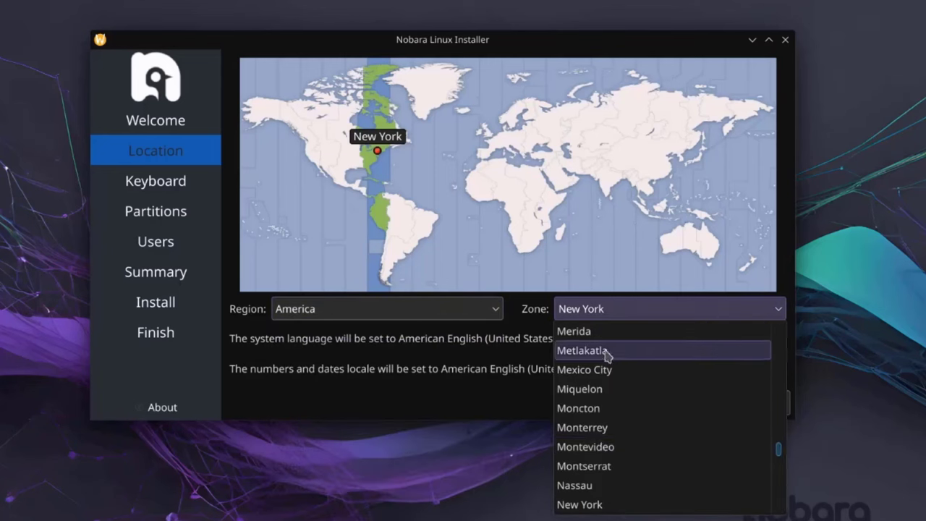
pyautogui.press('Escape')
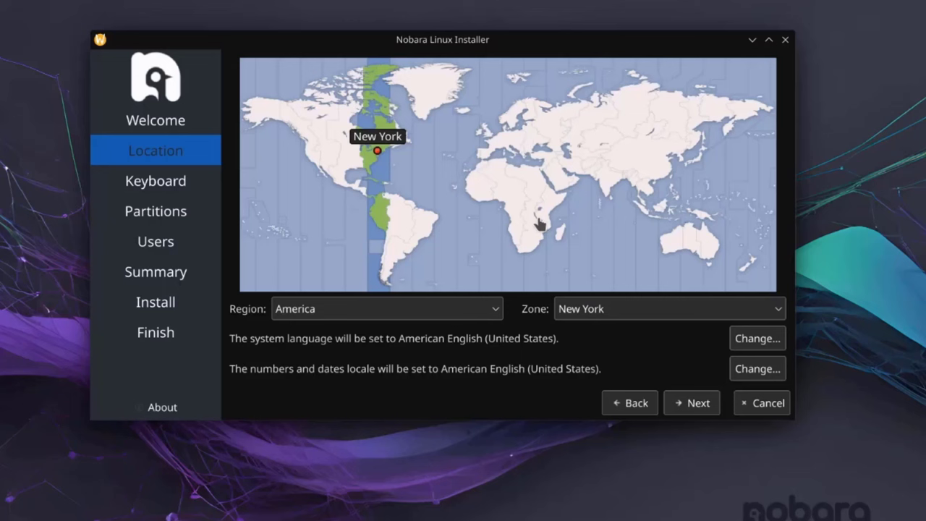
pyautogui.click(673, 400)
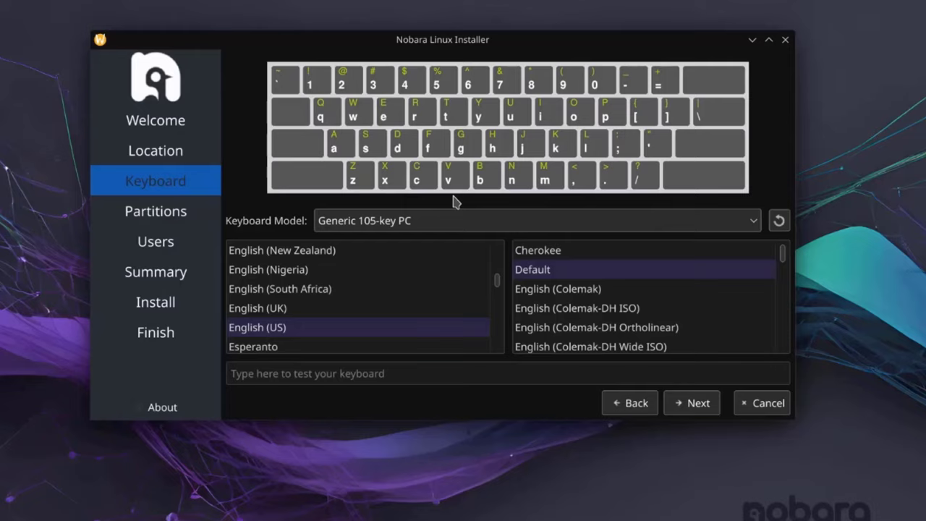
# Step: Keep the Generic 105-key PC keyboard model and try the layout in the test field
pyautogui.click(753, 221)
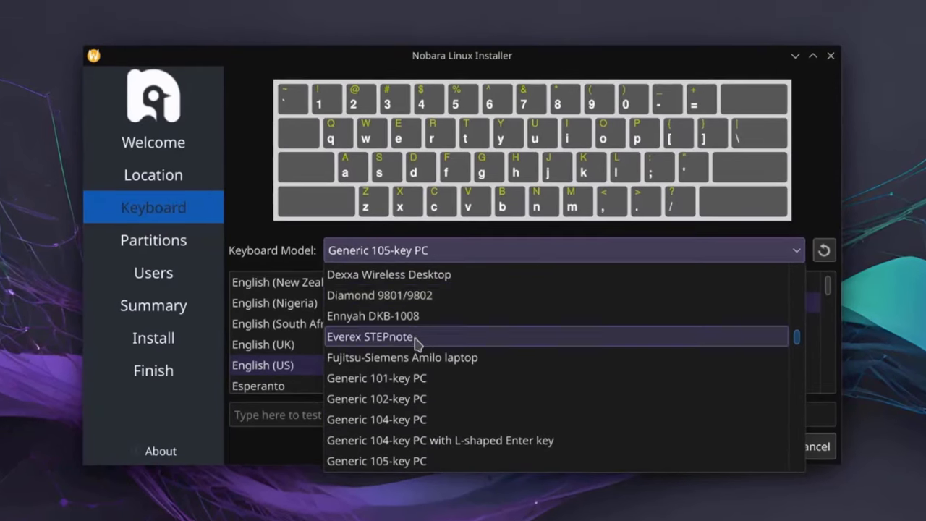
pyautogui.click(810, 209)
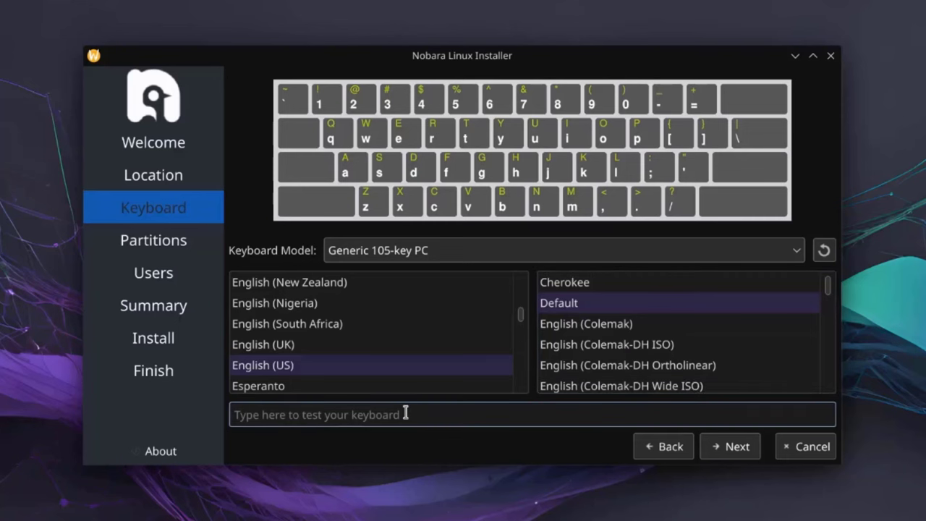
pyautogui.click(440, 411)
# Step: Keep the Samsung drive selected, choose Erase disk, review the layout and continue
pyautogui.click(738, 448)
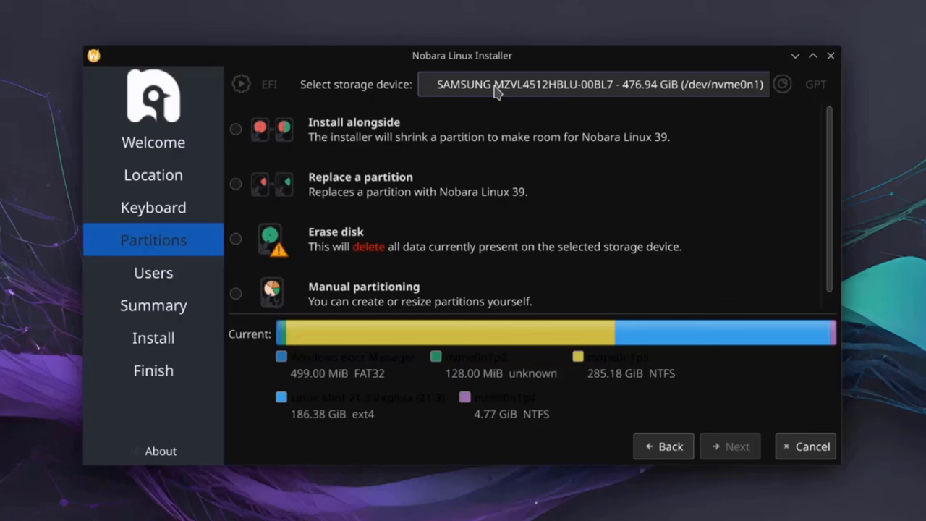
pyautogui.click(646, 96)
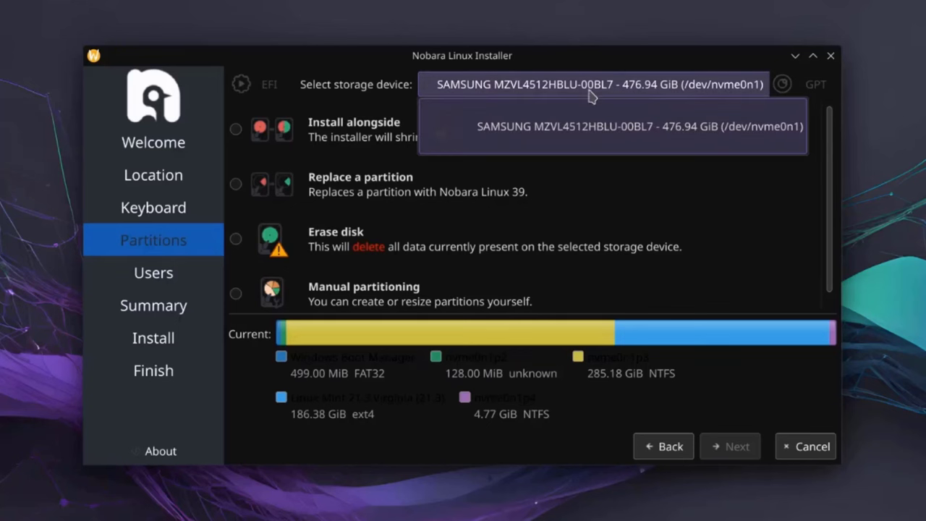
pyautogui.click(688, 162)
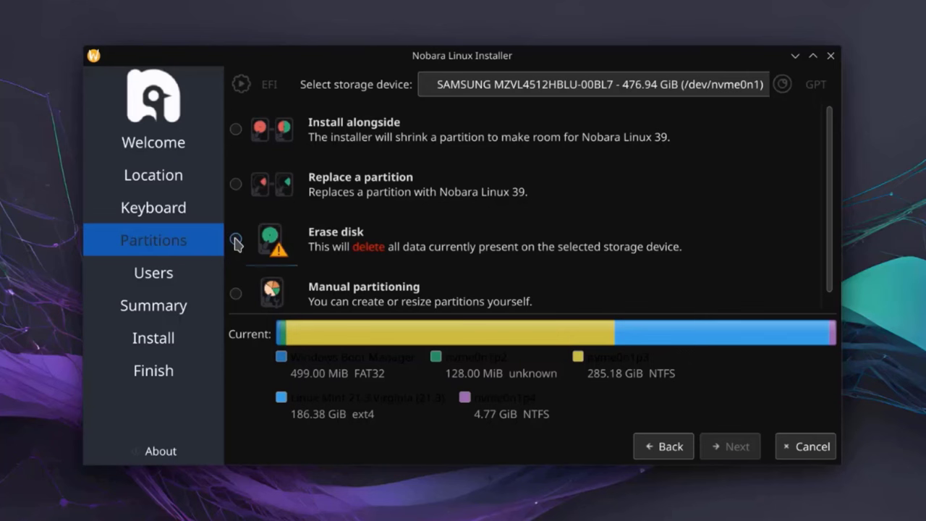
pyautogui.click(235, 242)
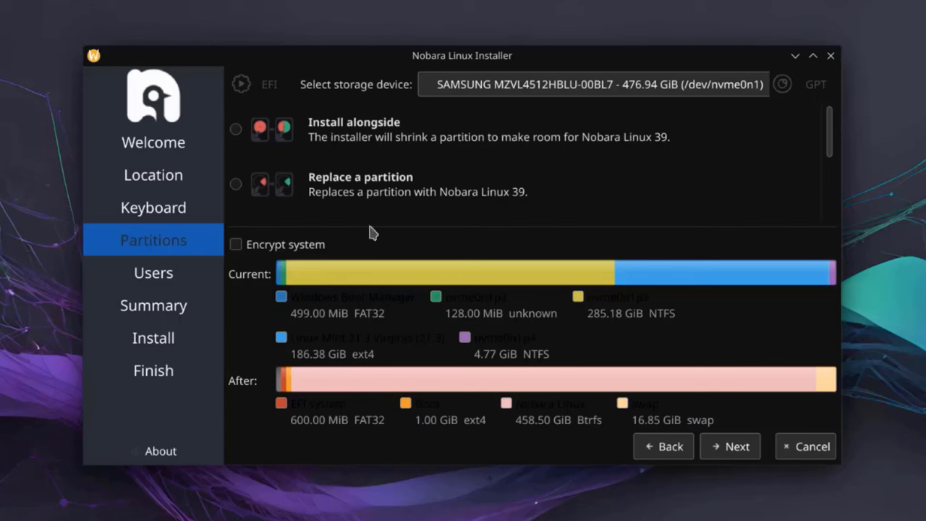
pyautogui.scroll(-3, 507, 166)
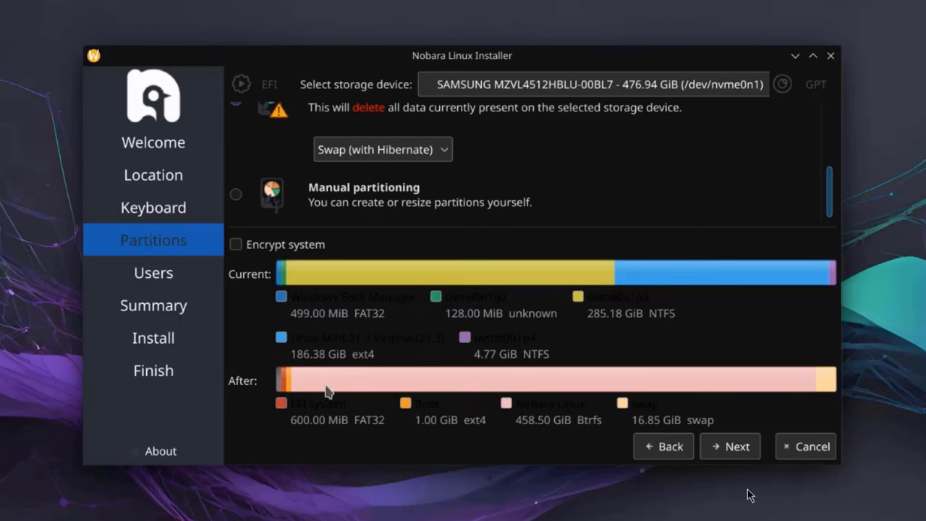
pyautogui.click(730, 446)
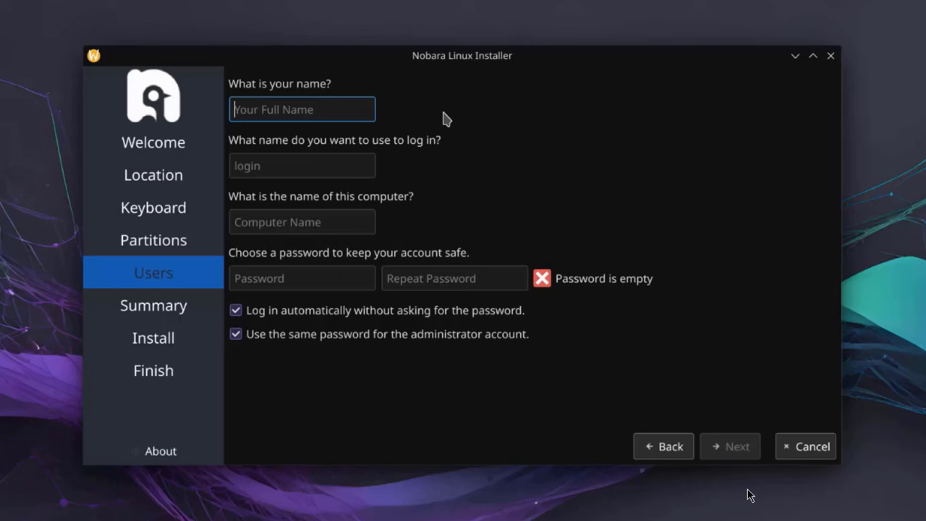
# Step: Enter the user's name and set the computer name to lenovo
pyautogui.write('john')
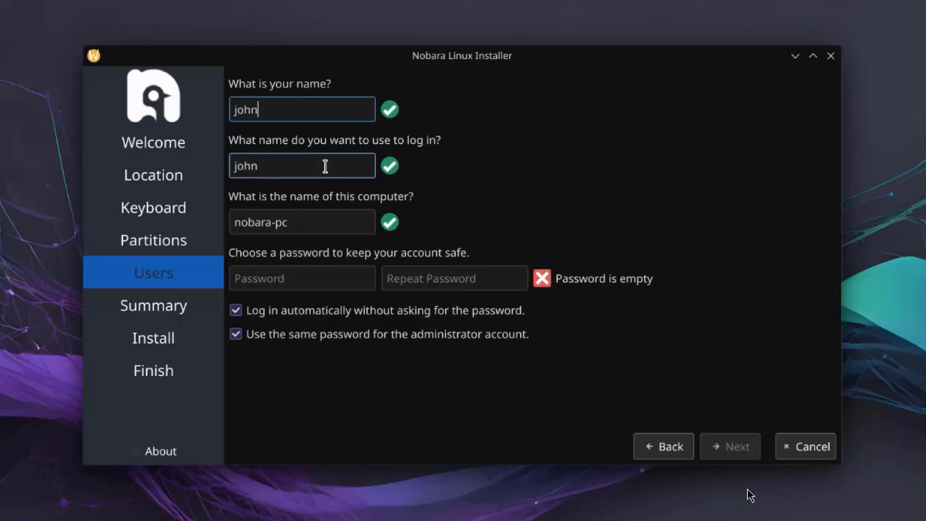
pyautogui.doubleClick(263, 166)
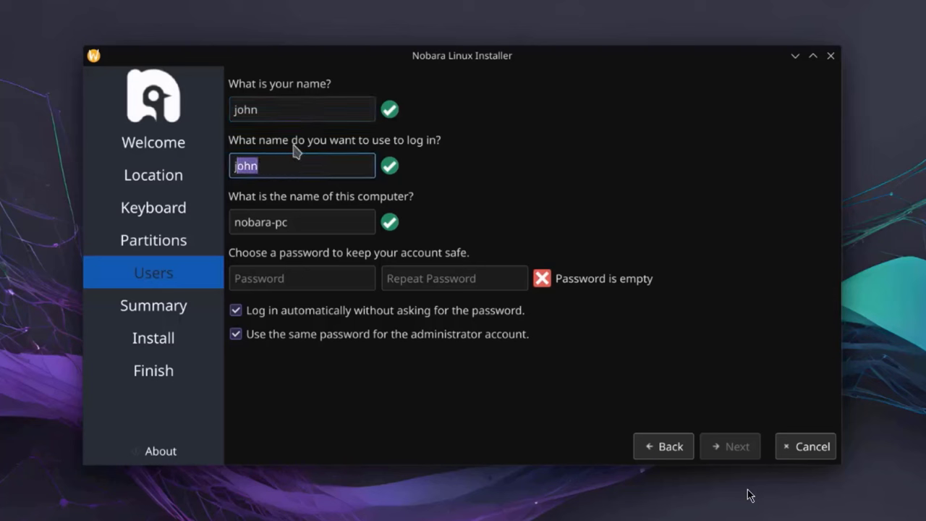
pyautogui.moveTo(337, 217); pyautogui.dragTo(206, 205)
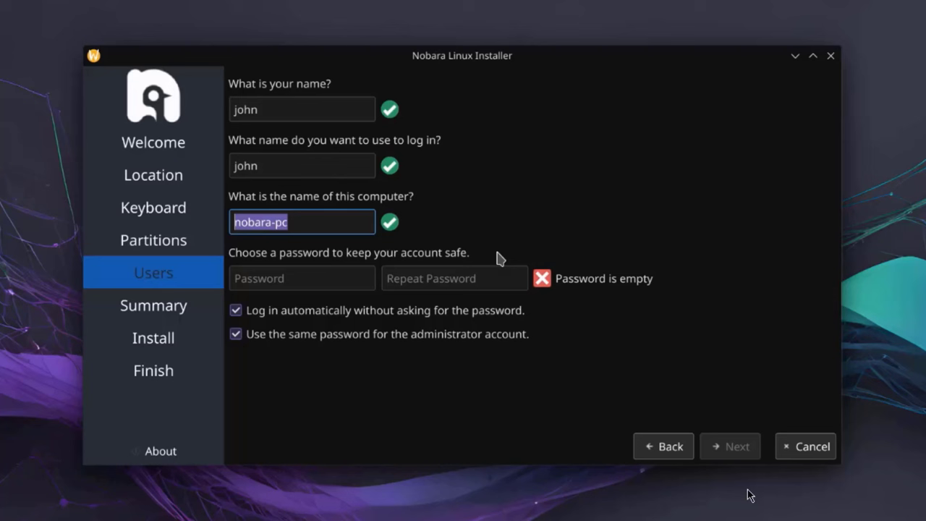
pyautogui.write('lenovo')
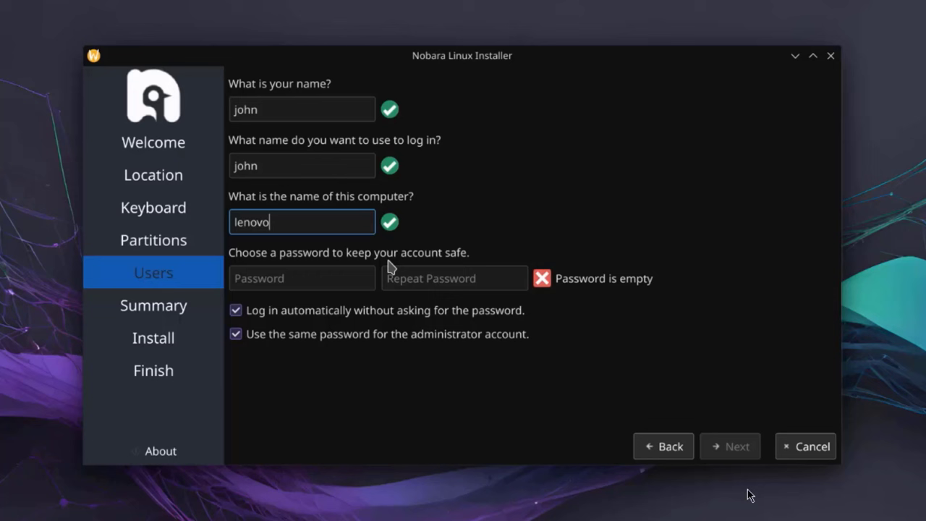
# Step: Enter and confirm the account password, disable automatic login, and continue
pyautogui.click(346, 270)
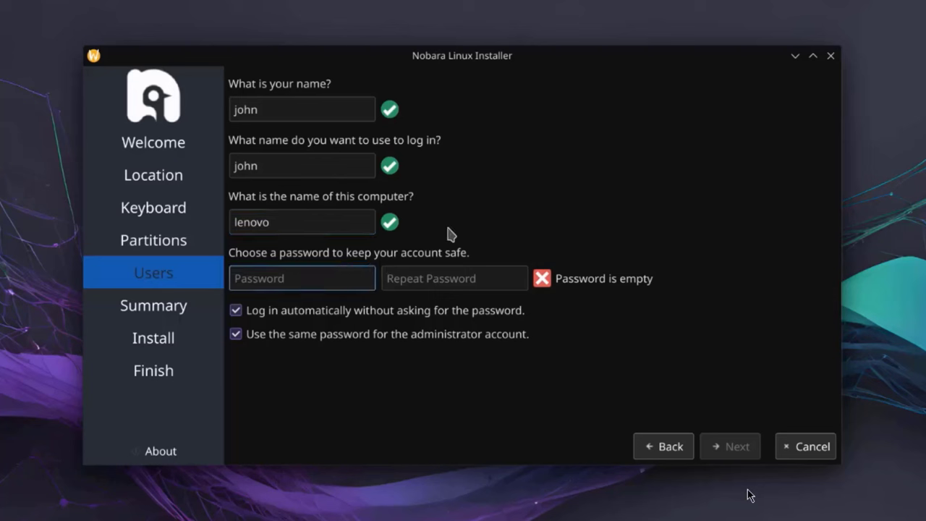
pyautogui.write('1234')
pyautogui.click(424, 282)
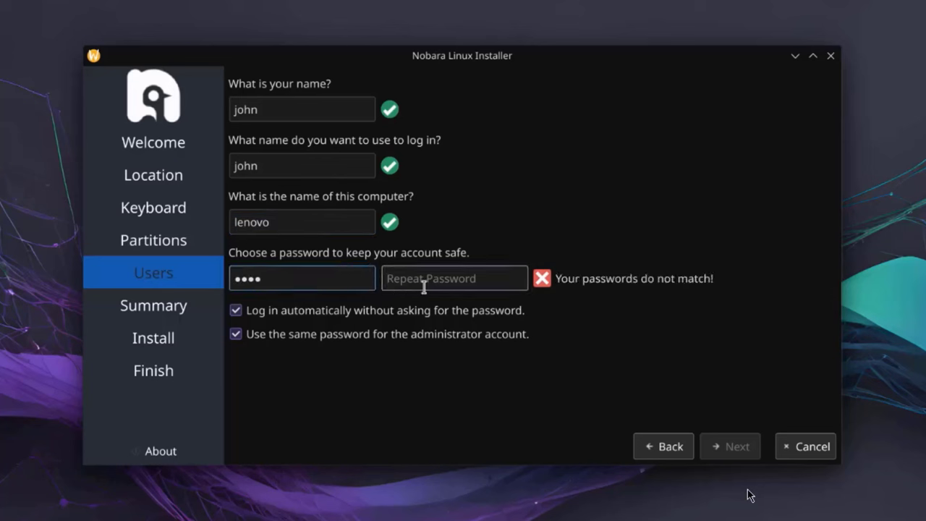
pyautogui.write('1234')
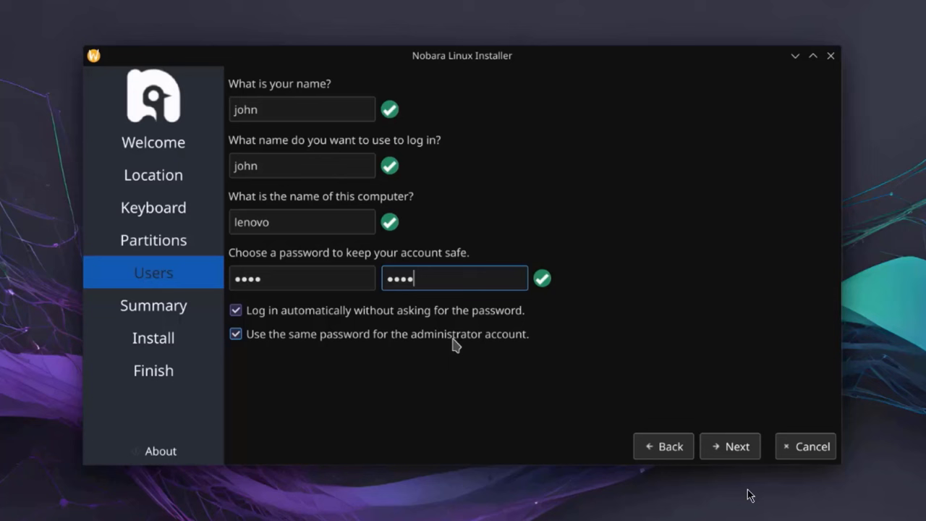
pyautogui.click(235, 311)
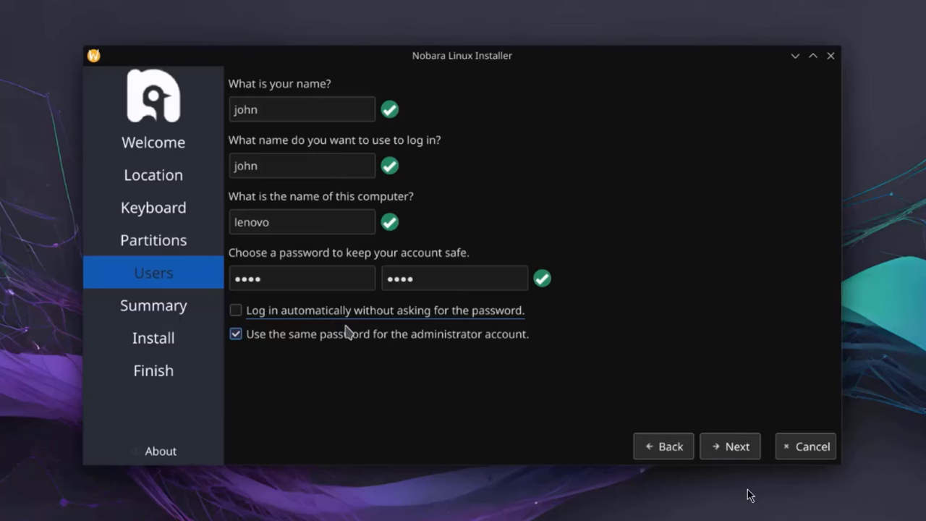
pyautogui.click(734, 449)
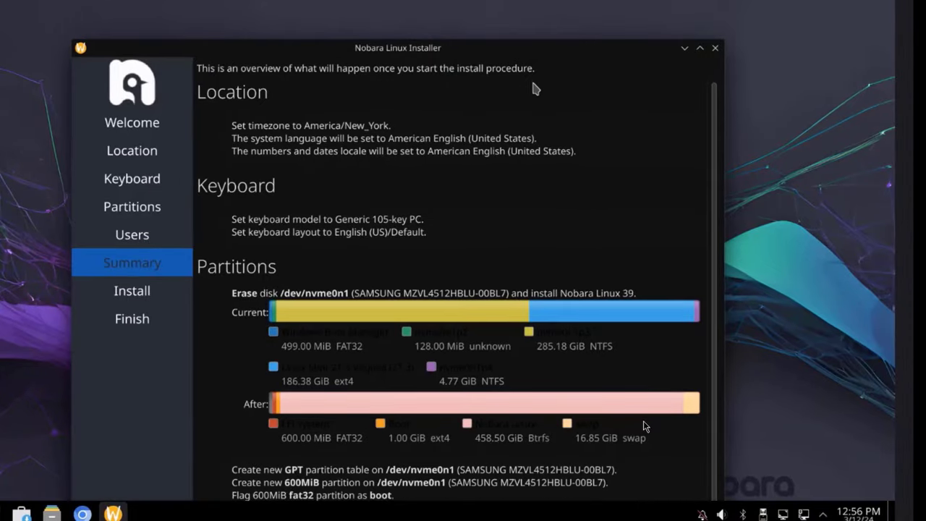
# Step: Review the Summary page and start installing Nobara Linux 39
pyautogui.scroll(-1, 680, 220)
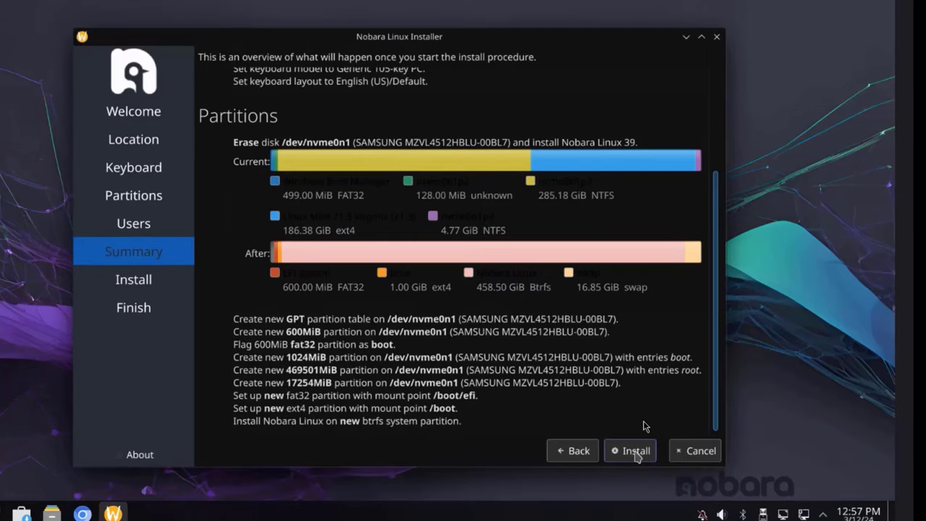
pyautogui.click(631, 450)
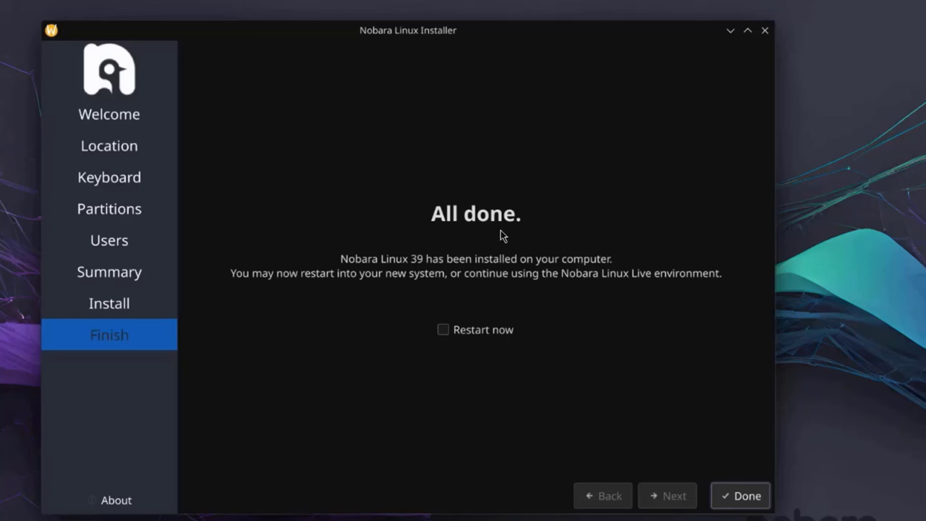
# Step: Tick Restart now and finish the installer to reboot into the new Nobara system
pyautogui.click(442, 332)
pyautogui.click(742, 496)
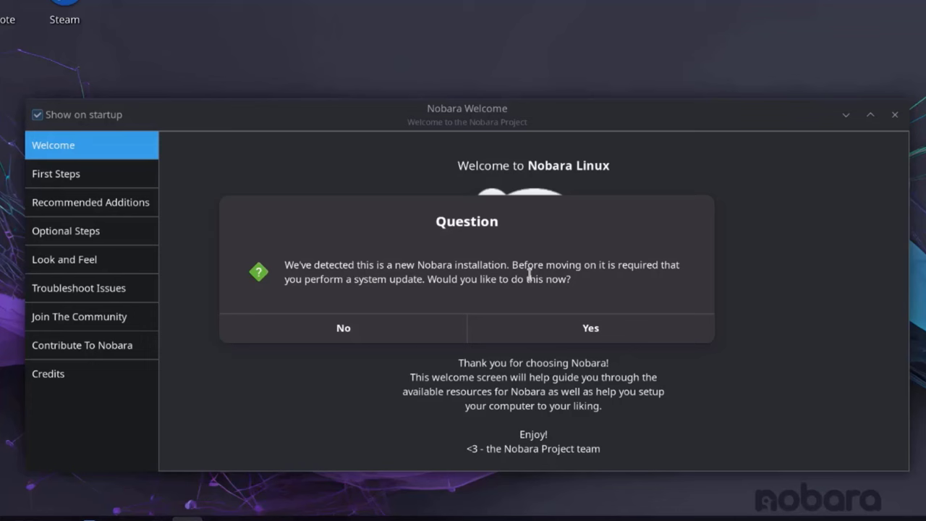
# Step: Run the system update with the admin password, accepting missing multimedia codecs and all Flatpak updates
pyautogui.click(593, 330)
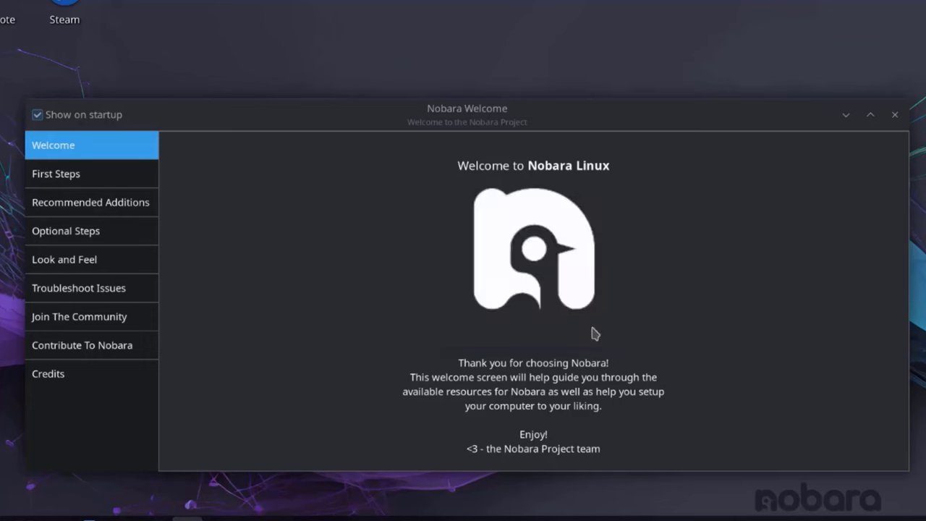
pyautogui.click(268, 431)
pyautogui.write('••')
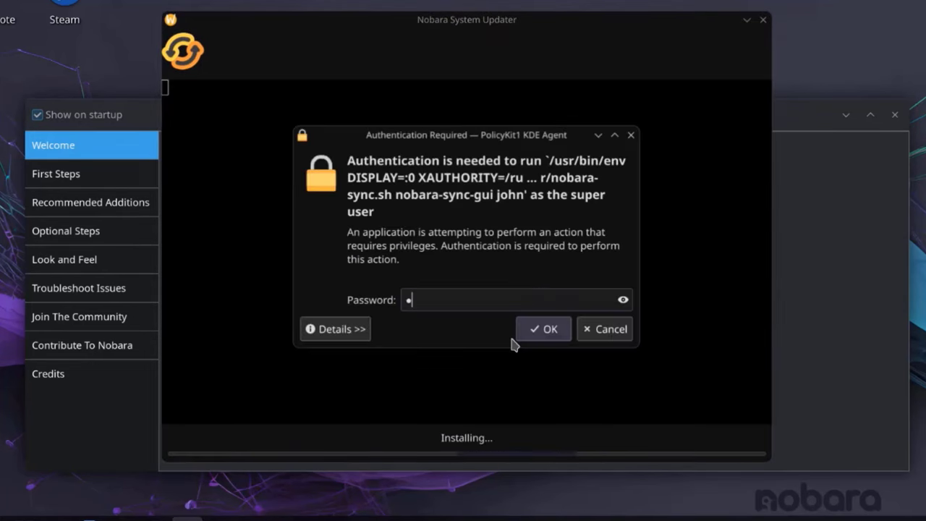
pyautogui.write('••')
pyautogui.press('Return')
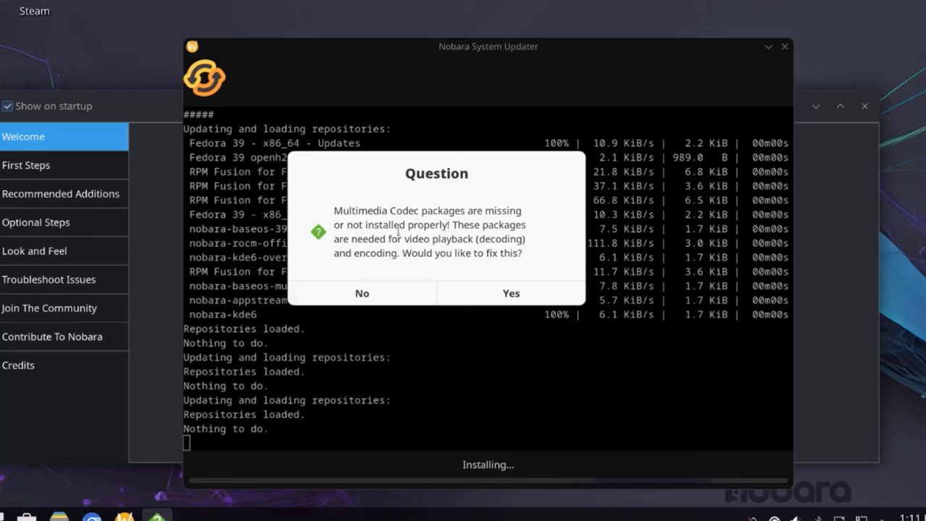
pyautogui.click(535, 298)
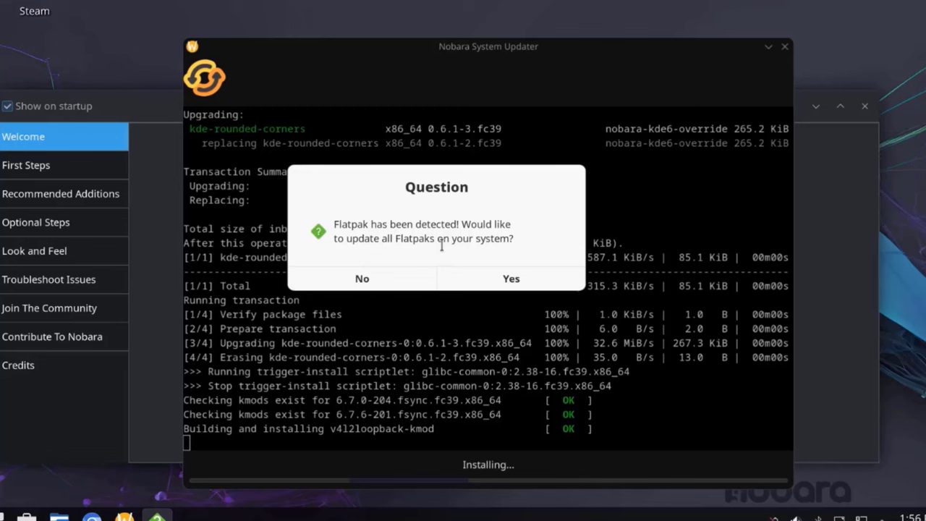
pyautogui.click(508, 280)
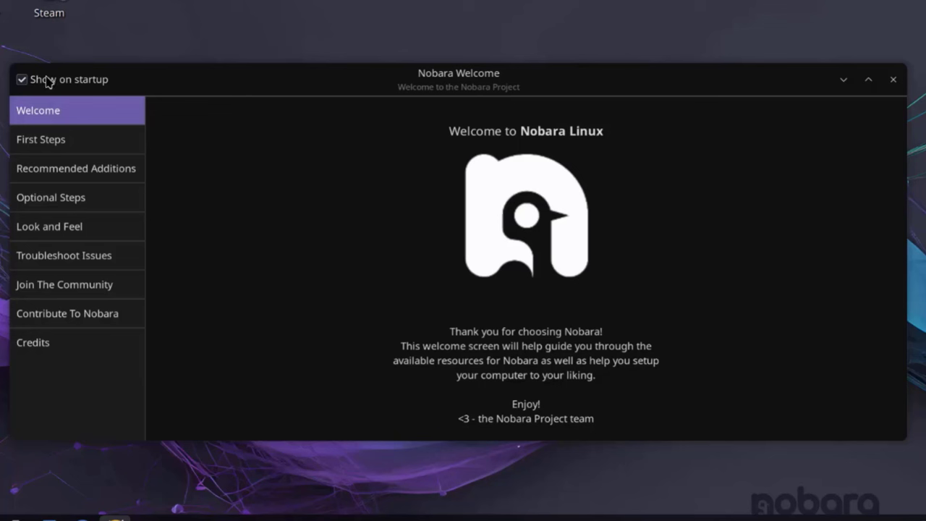
# Step: Stop Welcome showing at startup and browse First Steps and Recommended Additions on to Look and Feel
pyautogui.click(20, 80)
pyautogui.click(71, 149)
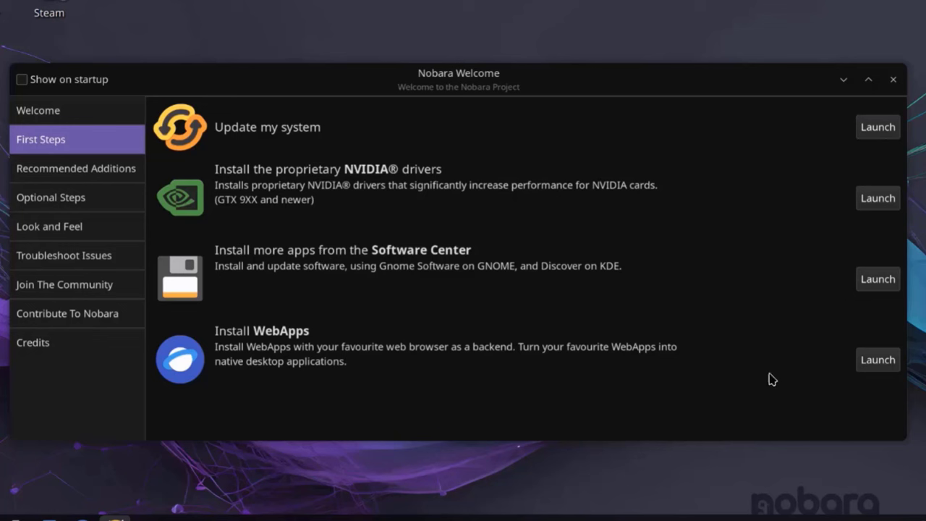
pyautogui.click(108, 169)
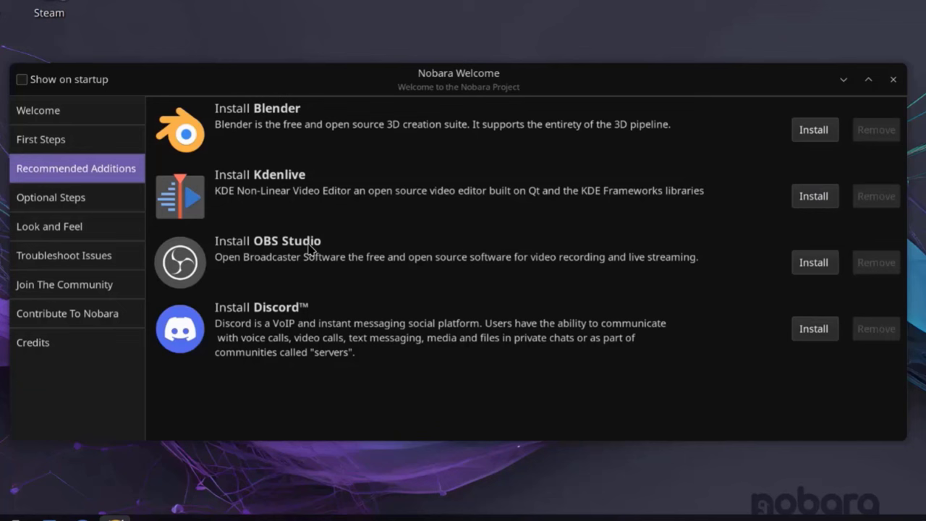
pyautogui.press('Down')
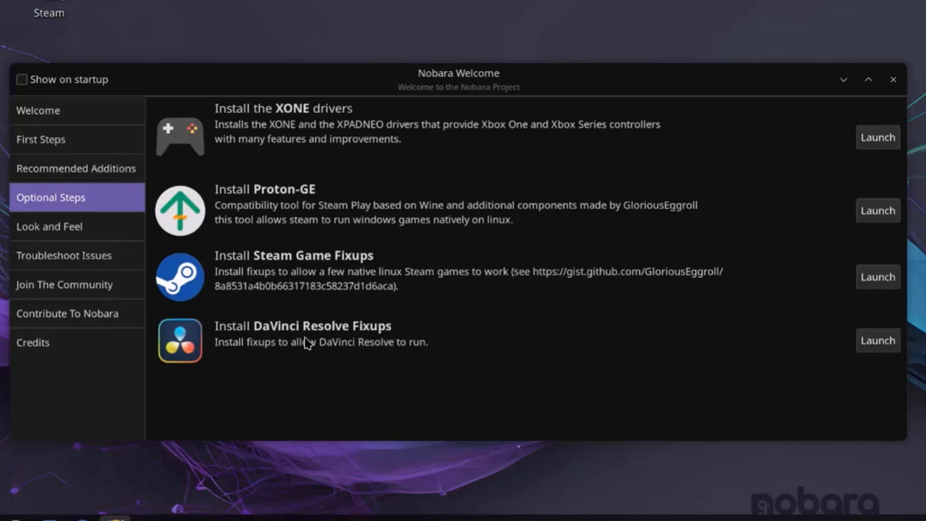
pyautogui.click(96, 231)
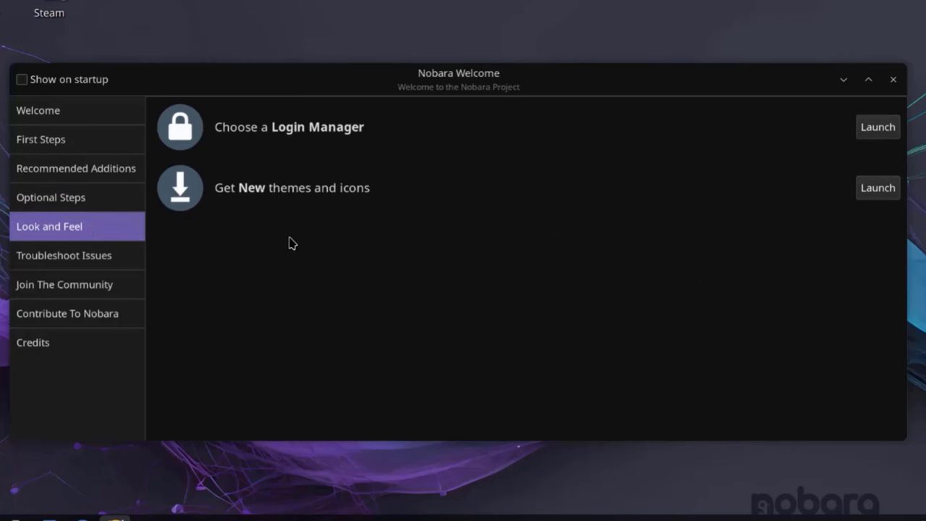
# Step: Review the login manager choices and cancel, keeping SDDM
pyautogui.click(837, 129)
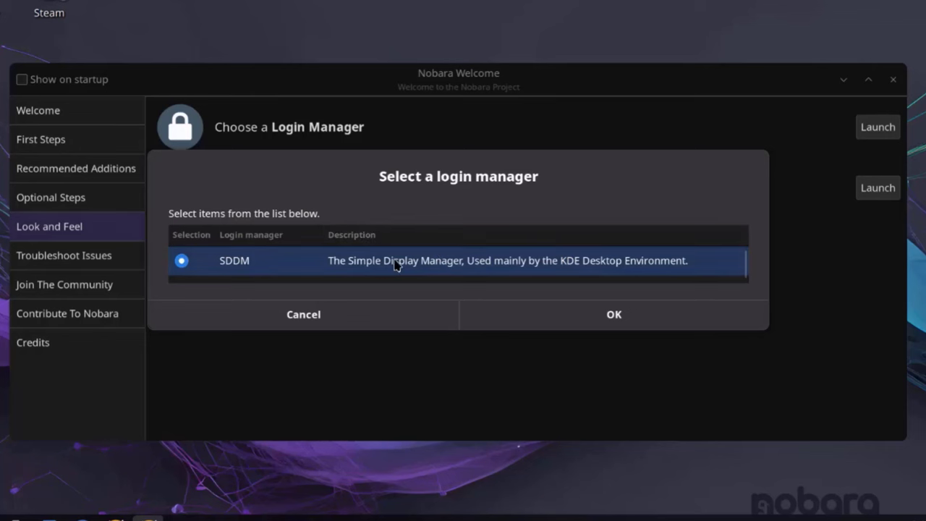
pyautogui.scroll(-2, 427, 269)
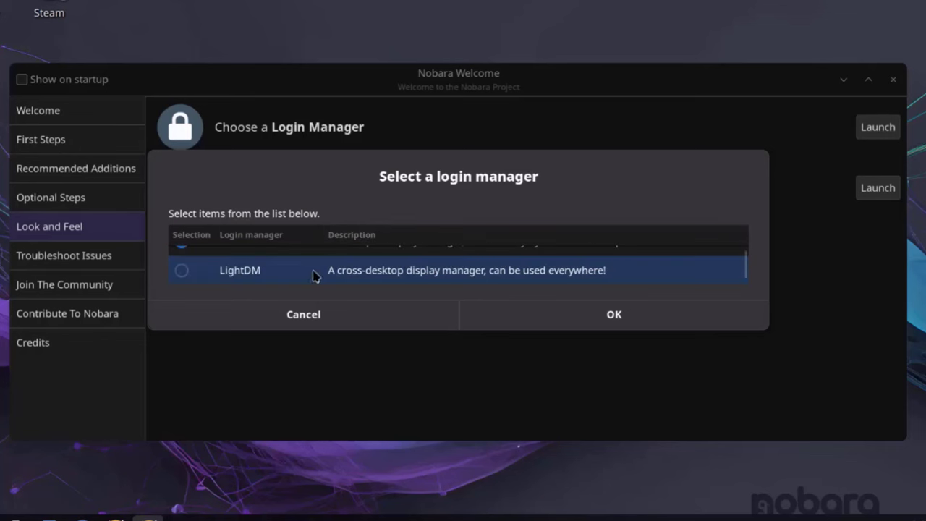
pyautogui.scroll(3, 330, 277)
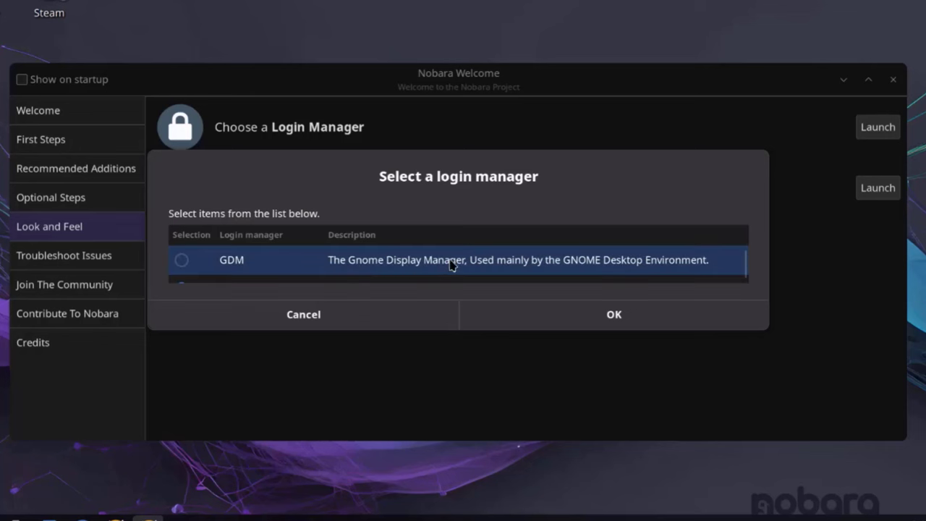
pyautogui.scroll(-1, 263, 273)
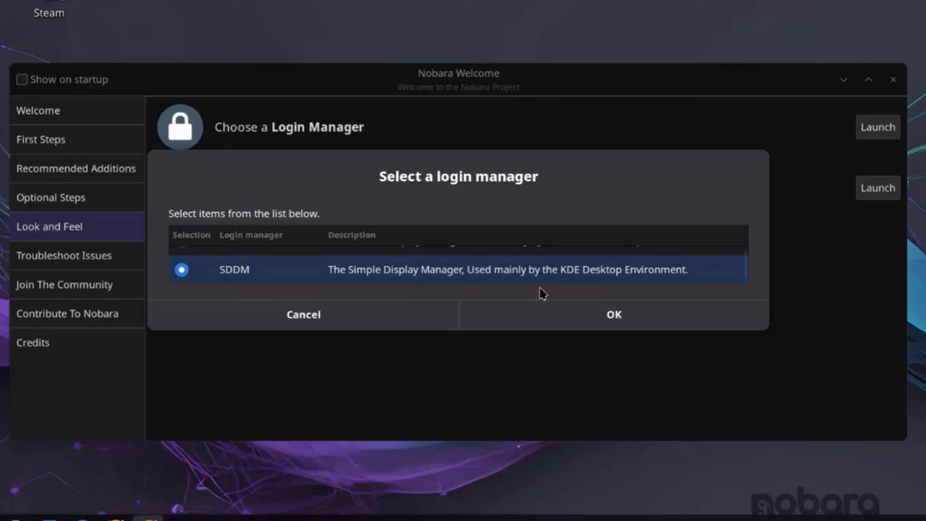
pyautogui.click(374, 312)
# Step: Look through the Troubleshoot, Community, Contribute and Credits pages of Nobara Welcome
pyautogui.click(128, 257)
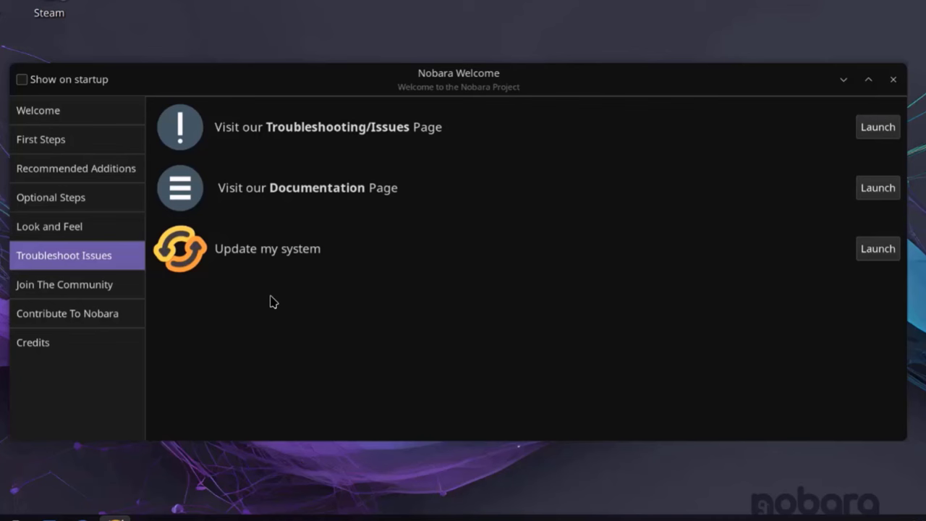
pyautogui.click(114, 285)
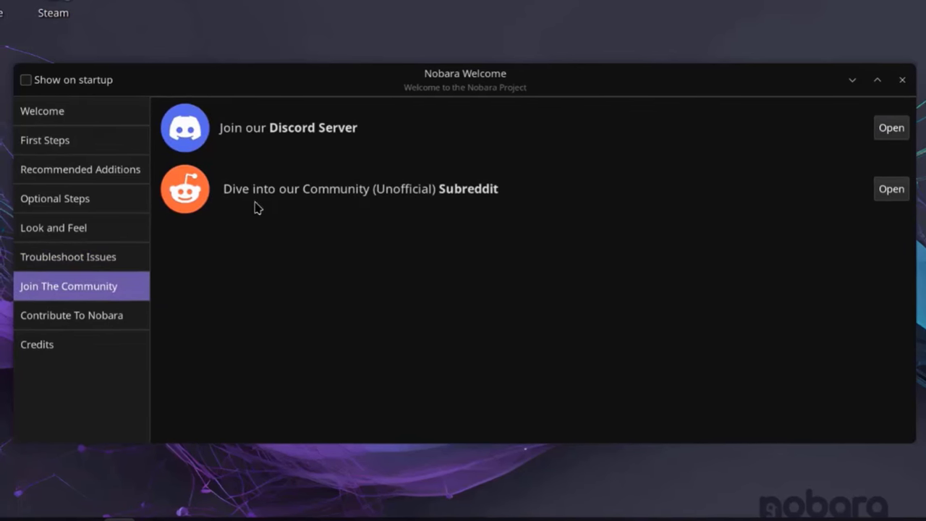
pyautogui.click(142, 316)
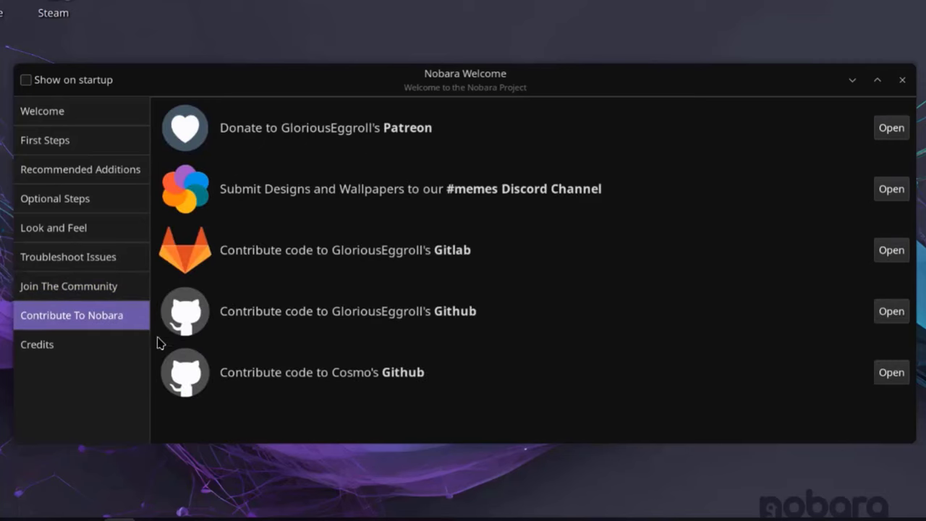
pyautogui.click(71, 340)
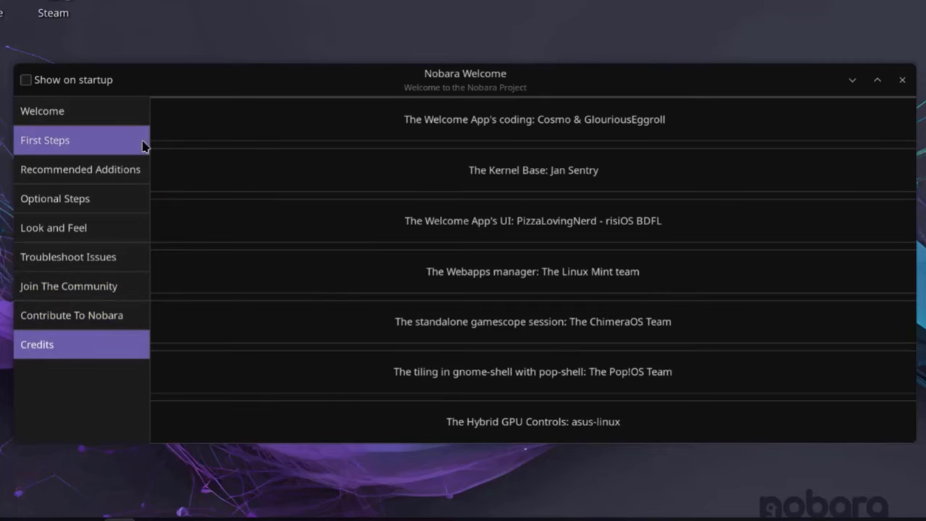
# Step: Close Nobara Welcome and open the launcher's All Applications list
pyautogui.click(904, 82)
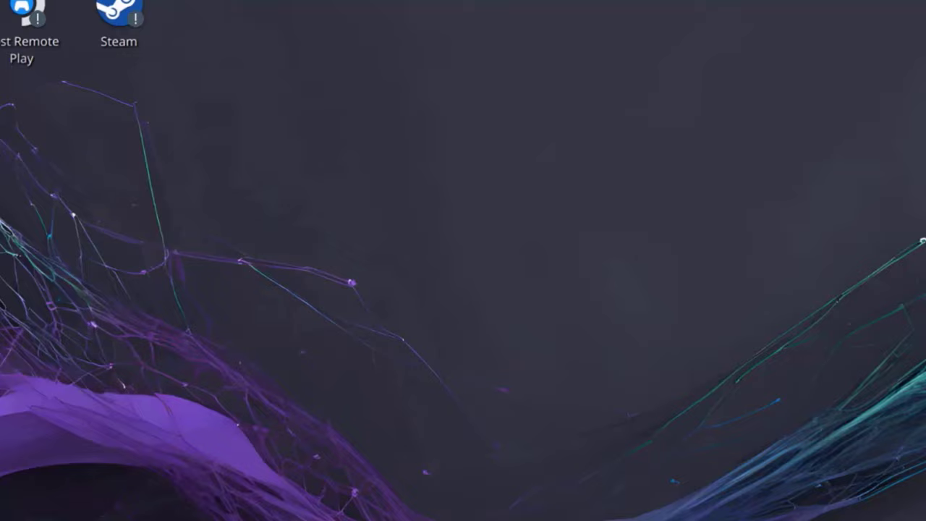
pyautogui.click(142, 18)
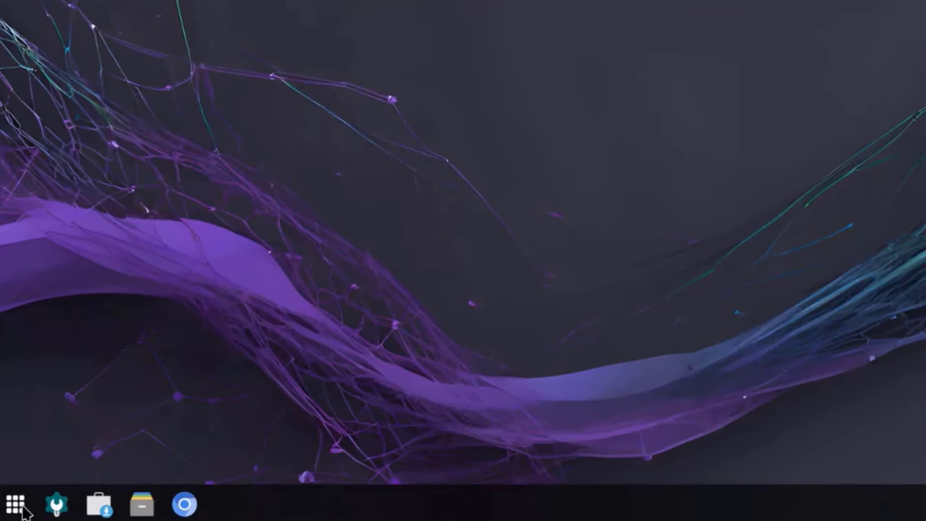
pyautogui.click(16, 504)
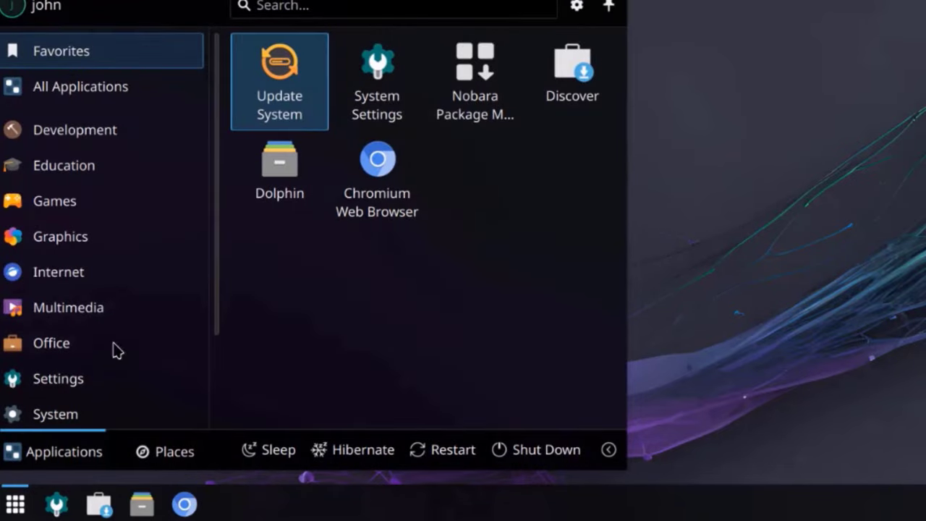
pyautogui.moveTo(152, 85)
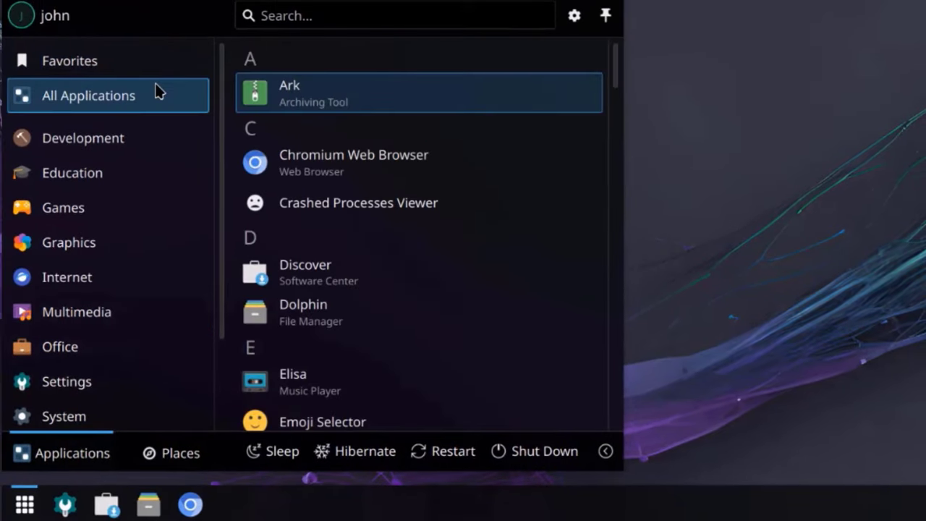
# Step: Scroll through the alphabetical list of installed apps down to Winetricks
pyautogui.scroll(-1, 398, 170)
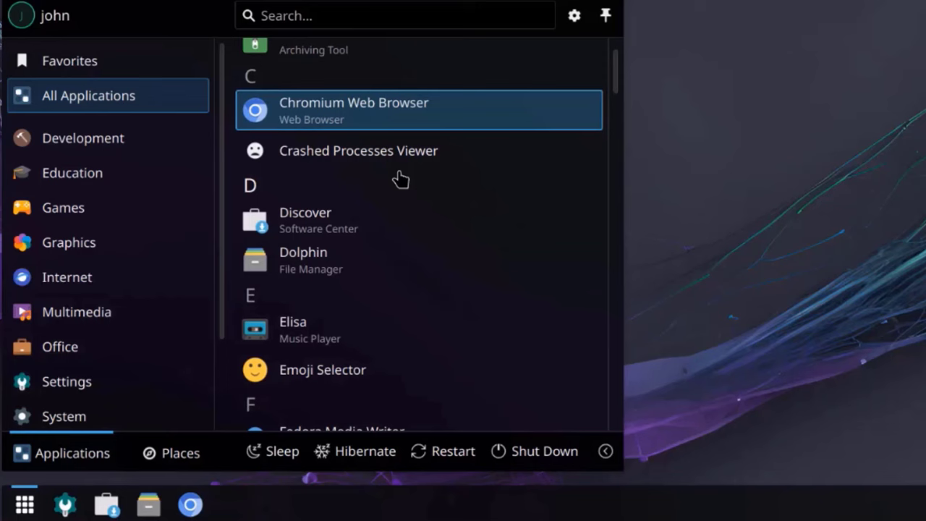
pyautogui.scroll(-2, 400, 179)
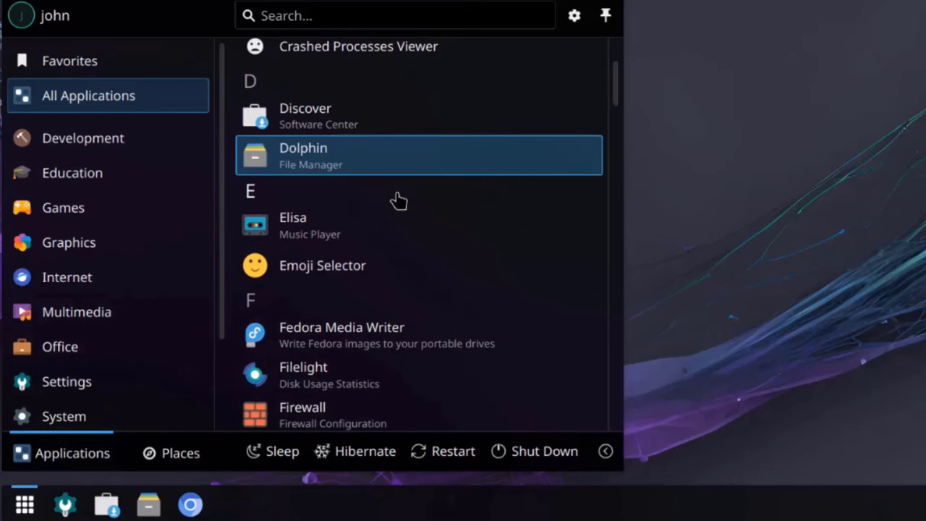
pyautogui.scroll(-1, 399, 203)
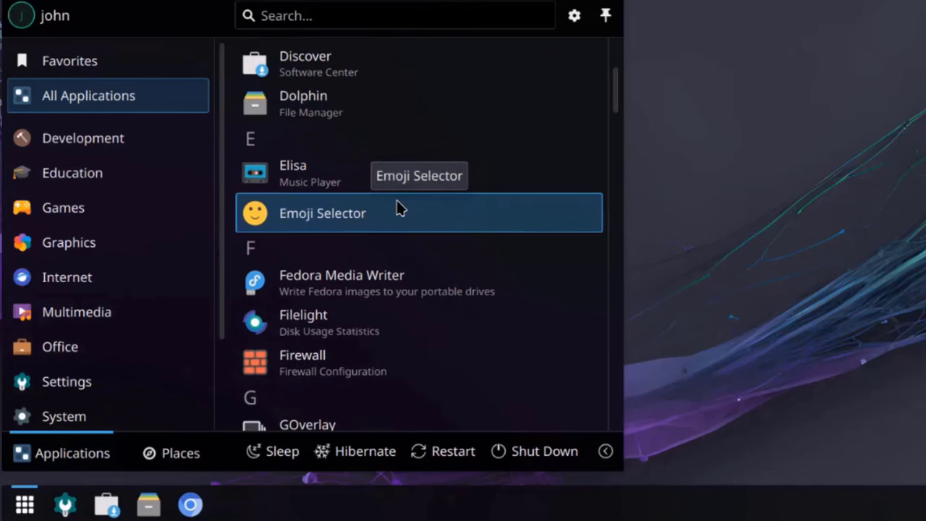
pyautogui.scroll(-2, 399, 213)
pyautogui.scroll(-2, 402, 215)
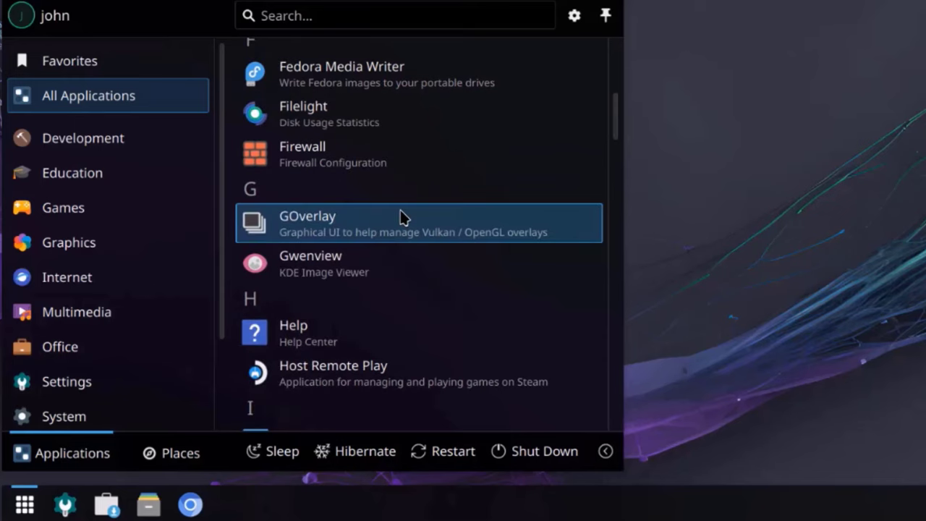
pyautogui.scroll(-2, 402, 217)
pyautogui.scroll(-1, 402, 217)
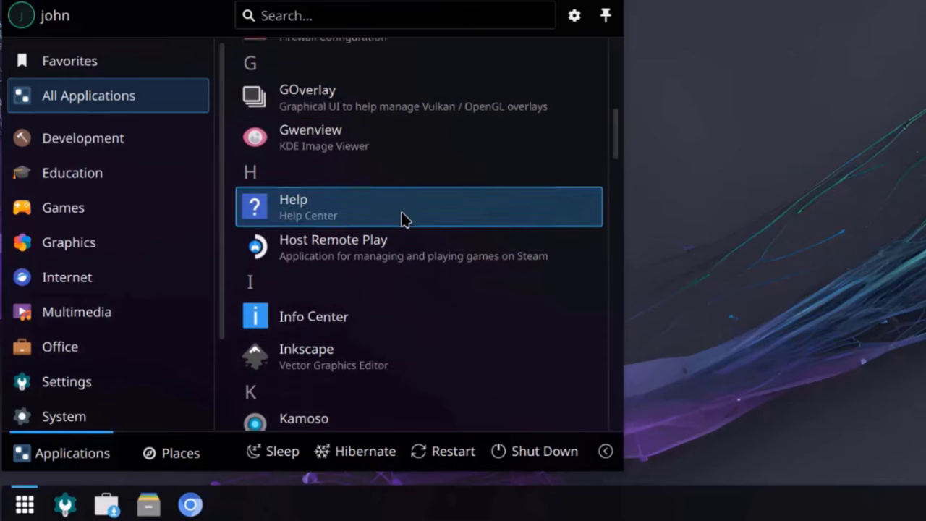
pyautogui.scroll(-2, 403, 219)
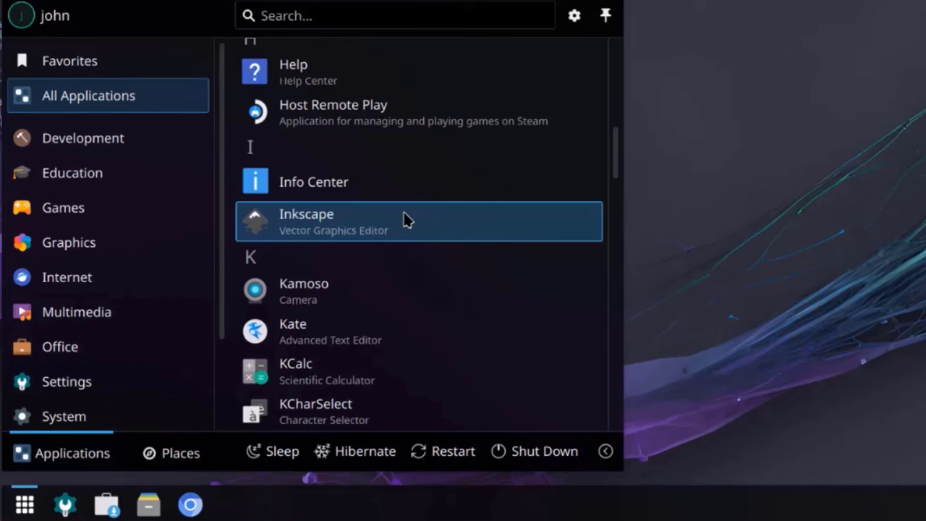
pyautogui.scroll(-10, 395, 232)
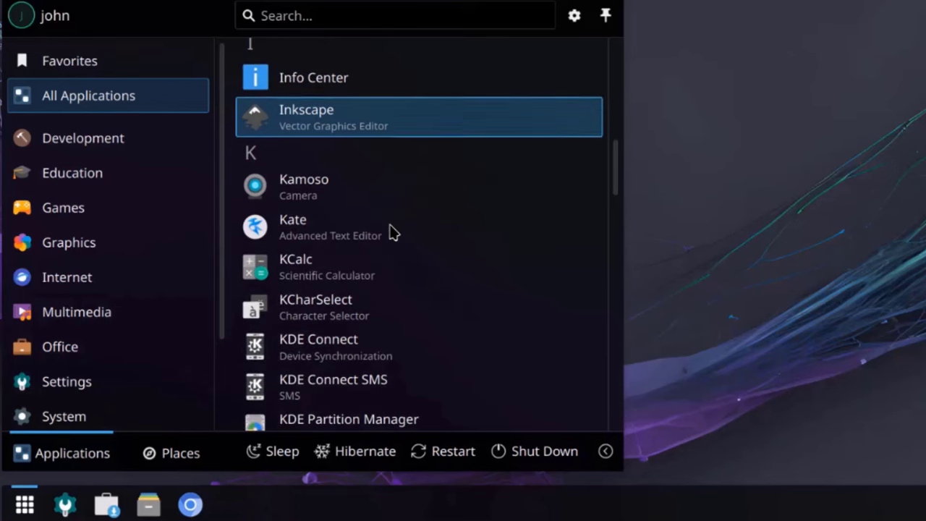
pyautogui.scroll(-2, 398, 233)
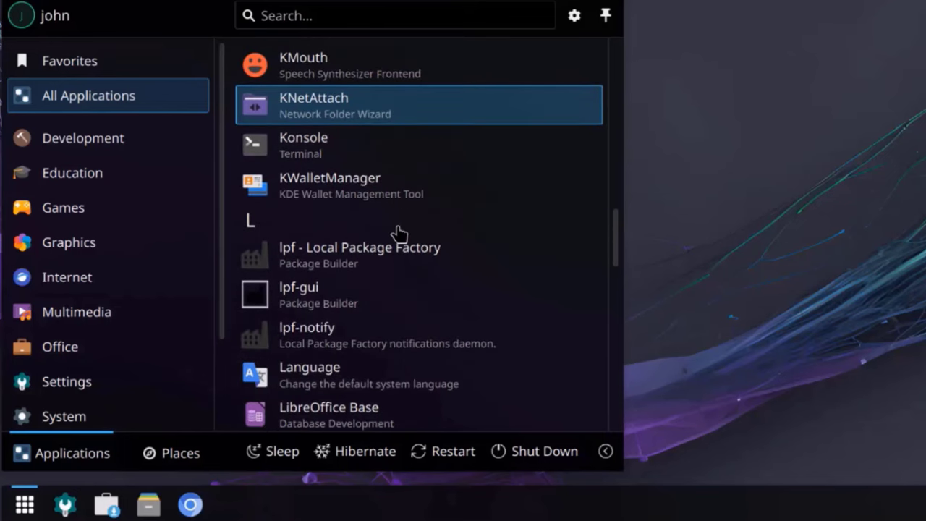
pyautogui.scroll(-2, 399, 230)
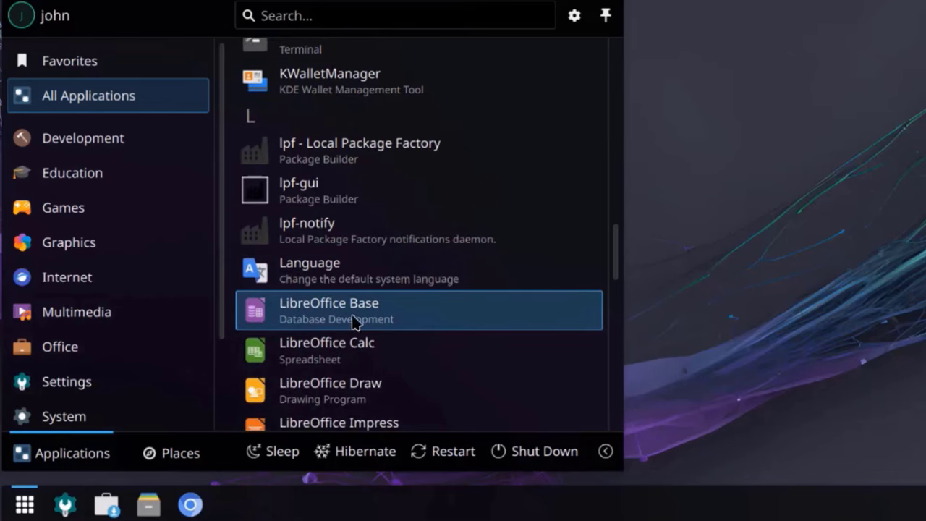
pyautogui.scroll(-5, 376, 358)
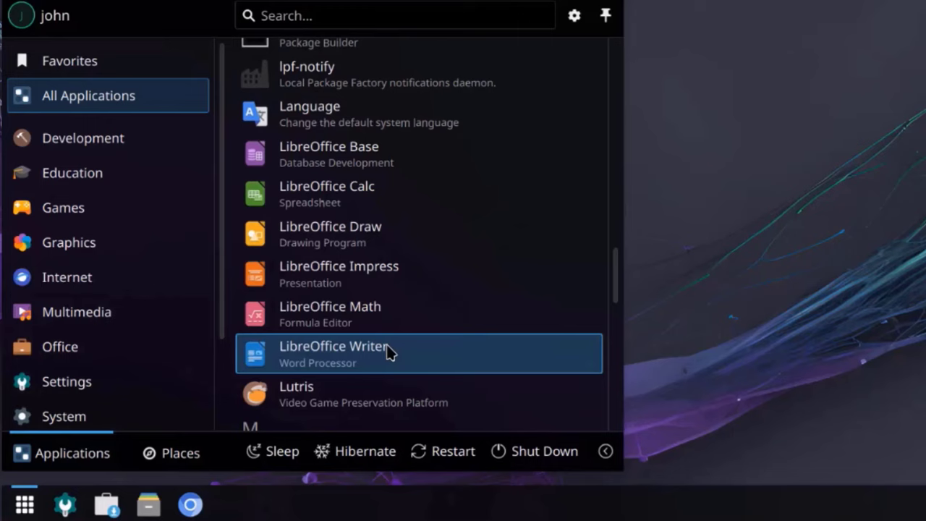
pyautogui.scroll(-4, 399, 346)
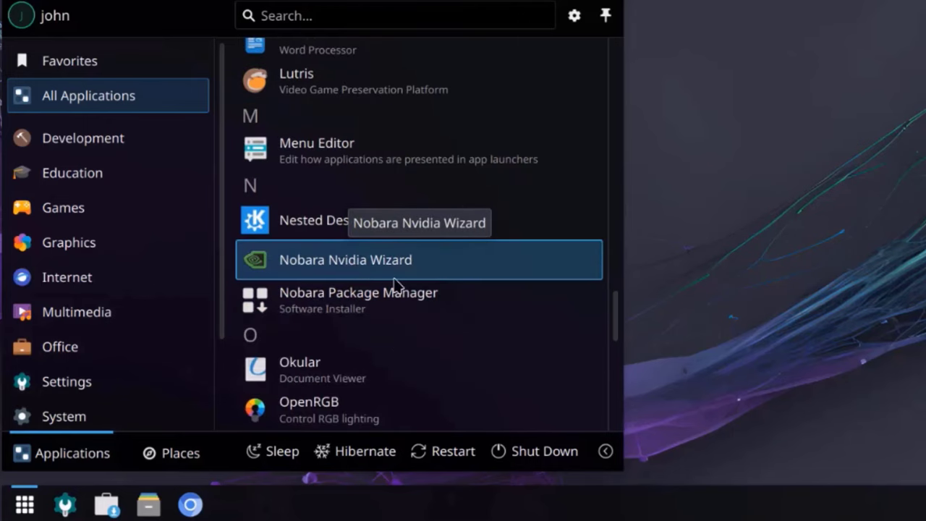
pyautogui.scroll(-3, 394, 291)
pyautogui.scroll(-1, 406, 300)
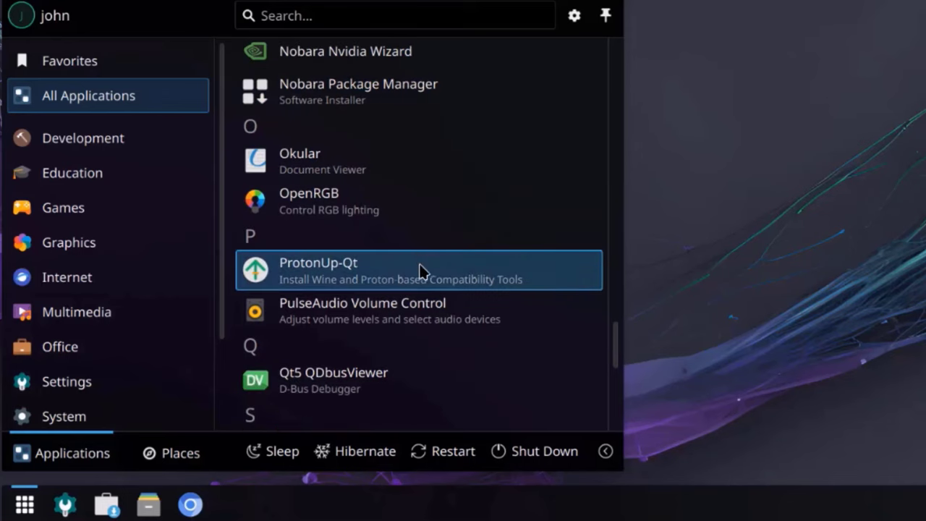
pyautogui.scroll(-1, 424, 283)
pyautogui.scroll(-1, 425, 290)
pyautogui.scroll(-1, 426, 293)
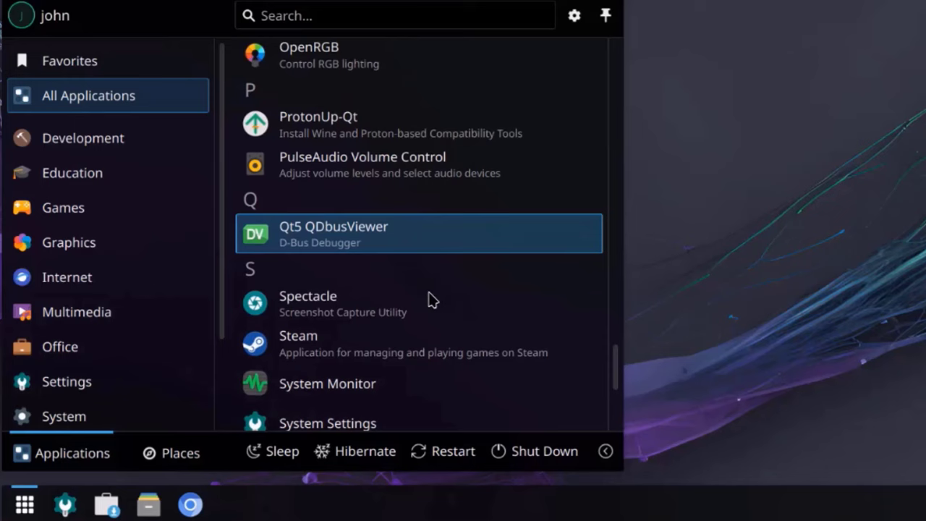
pyautogui.scroll(-2, 432, 299)
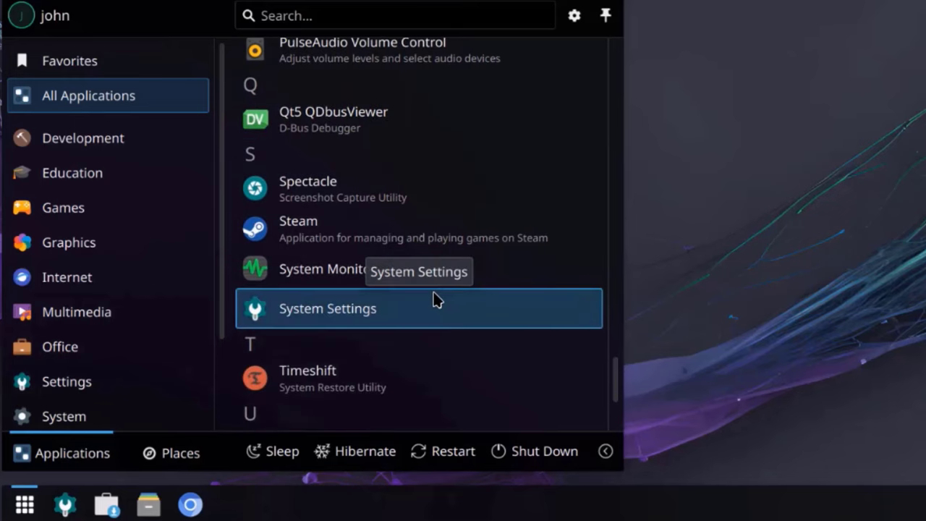
pyautogui.scroll(-3, 434, 299)
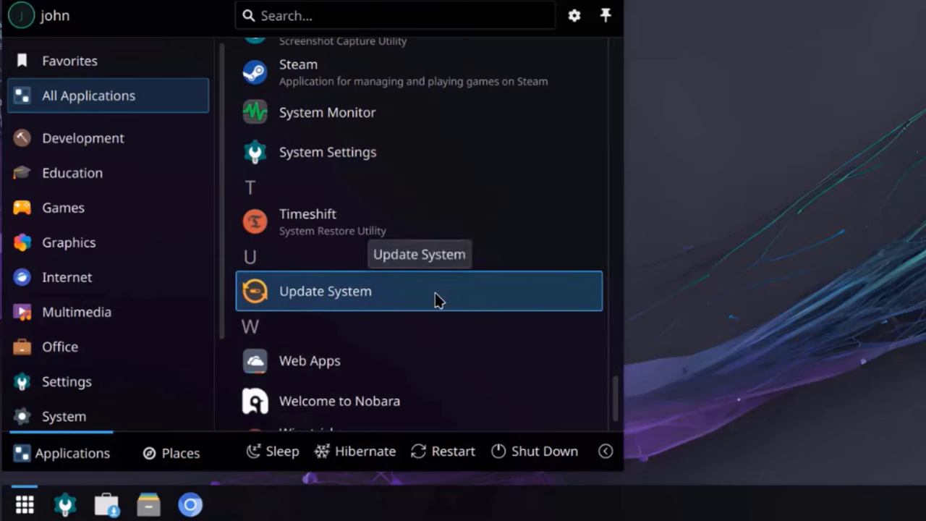
pyautogui.scroll(-1, 438, 301)
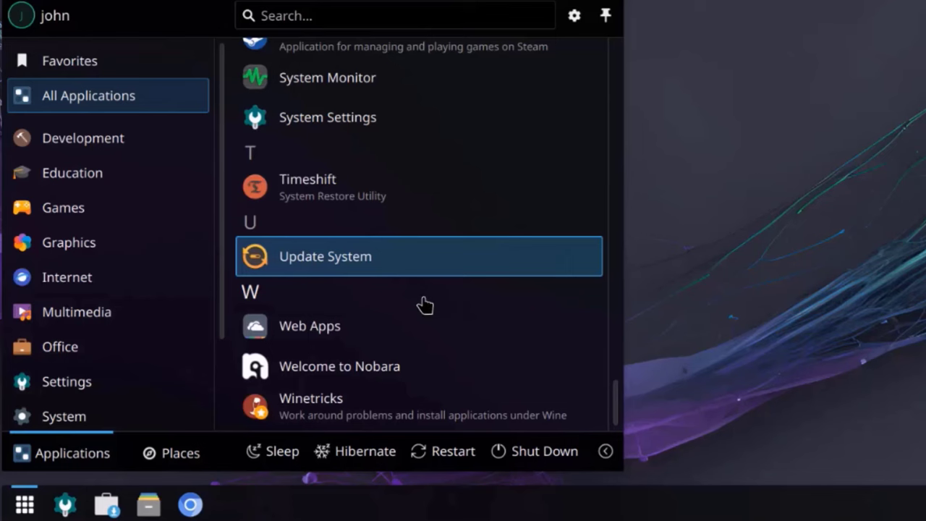
# Step: Preview each launcher category in turn, ending on System with Discover, Dolphin, Firewall and Konsole
pyautogui.moveTo(121, 148)
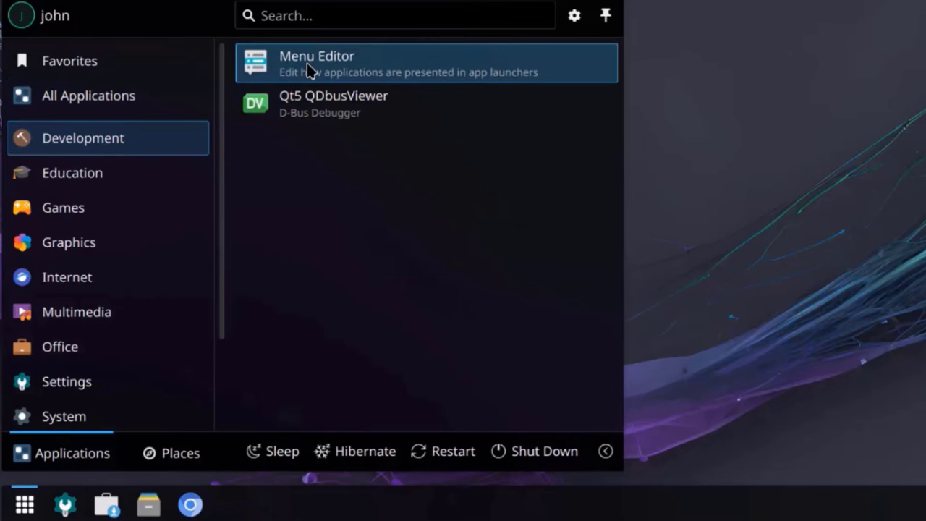
pyautogui.moveTo(121, 179)
pyautogui.moveTo(110, 202)
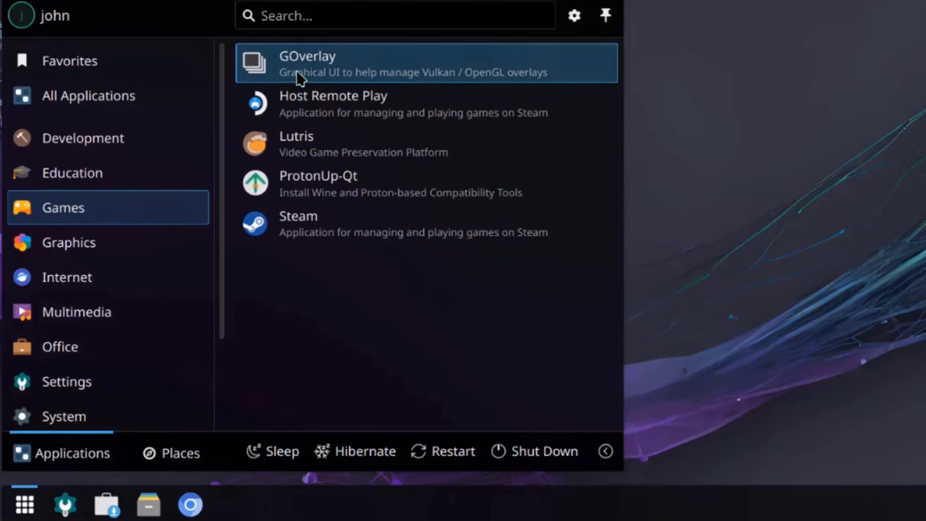
pyautogui.moveTo(151, 246)
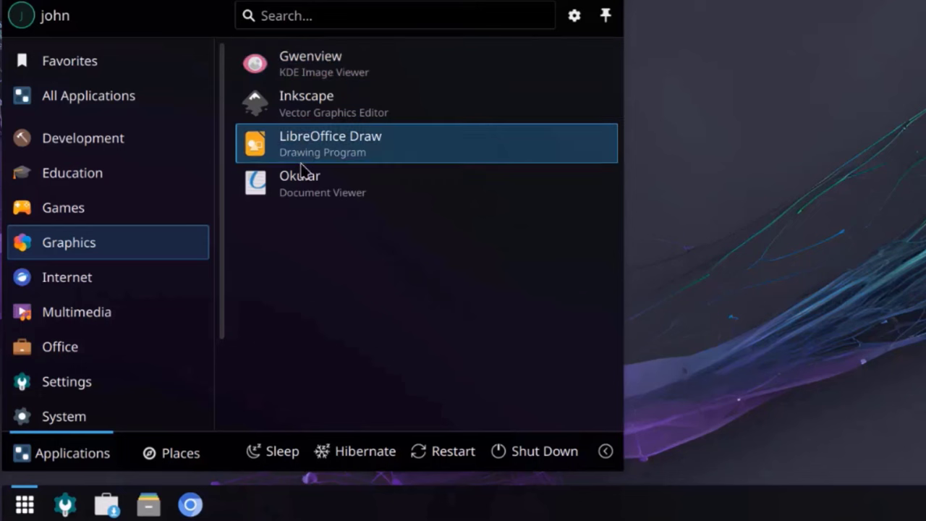
pyautogui.moveTo(119, 271)
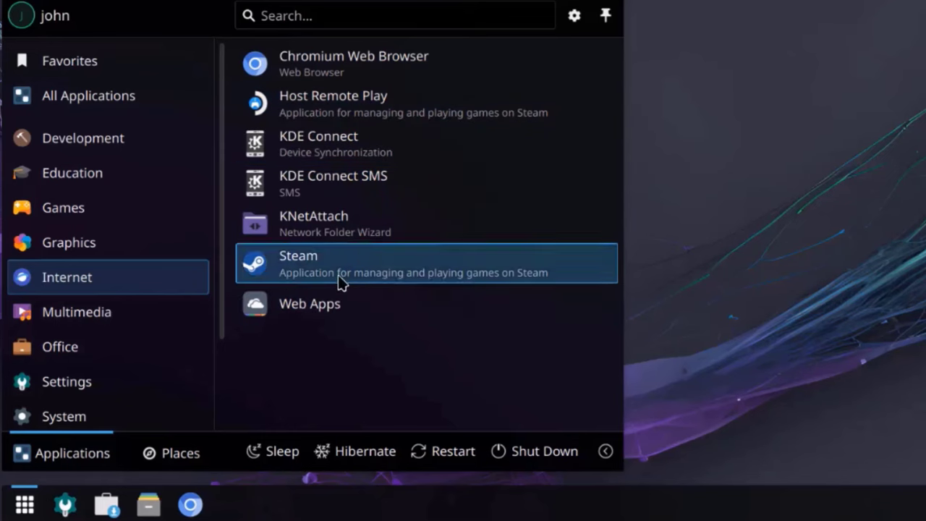
pyautogui.moveTo(119, 304)
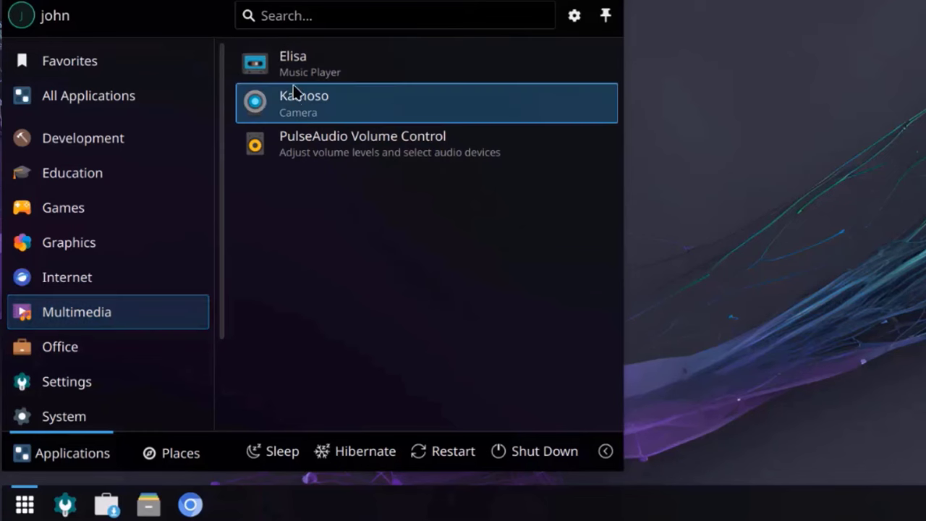
pyautogui.moveTo(138, 347)
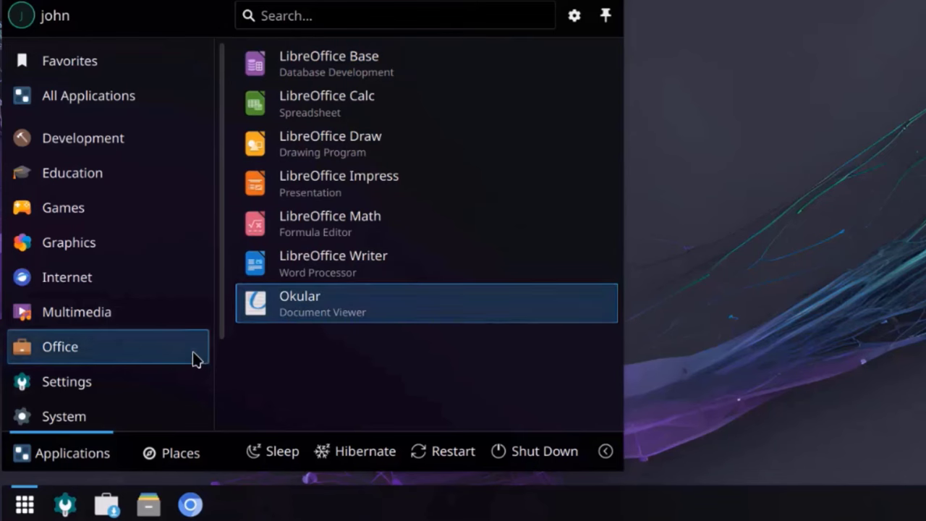
pyautogui.moveTo(137, 382)
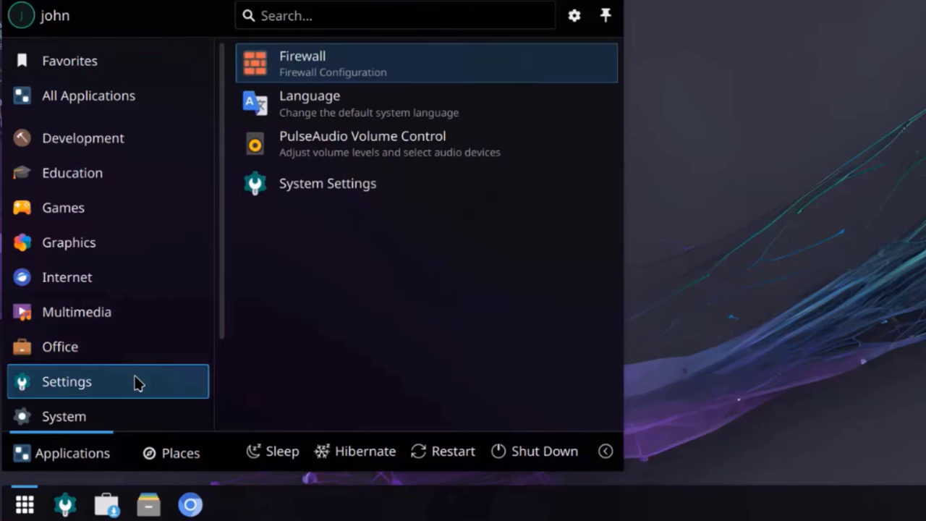
pyautogui.scroll(-3, 217, 366)
pyautogui.moveTo(186, 368)
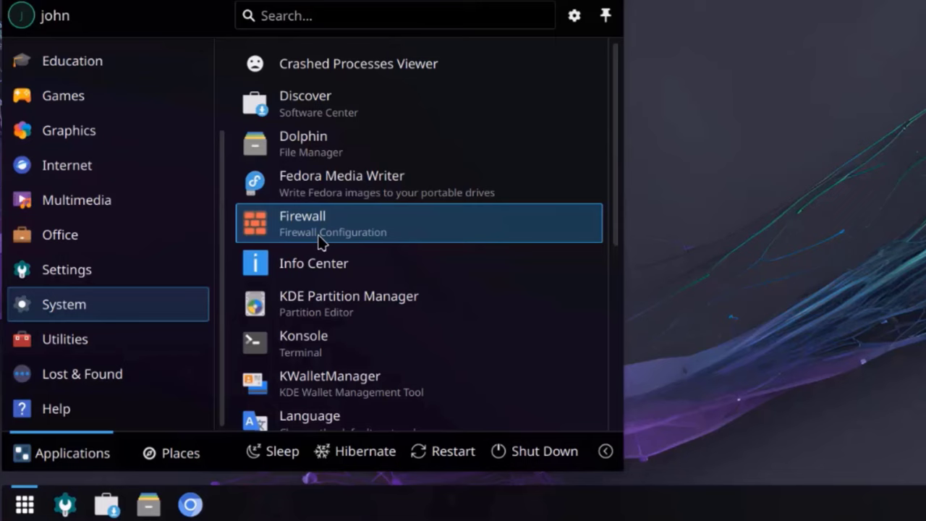
# Step: Scroll through the System and Utilities categories in the launcher
pyautogui.scroll(-2, 326, 251)
pyautogui.scroll(-4, 331, 263)
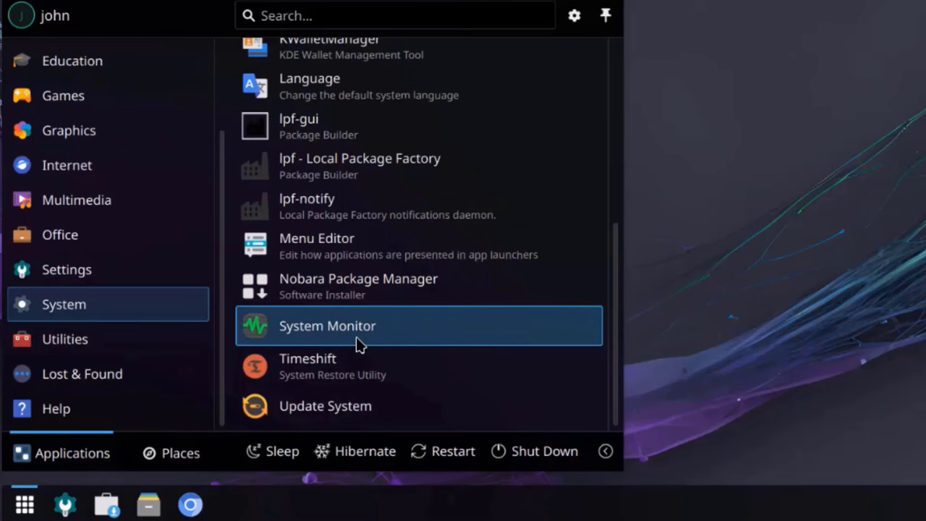
pyautogui.scroll(3, 362, 346)
pyautogui.moveTo(64, 339)
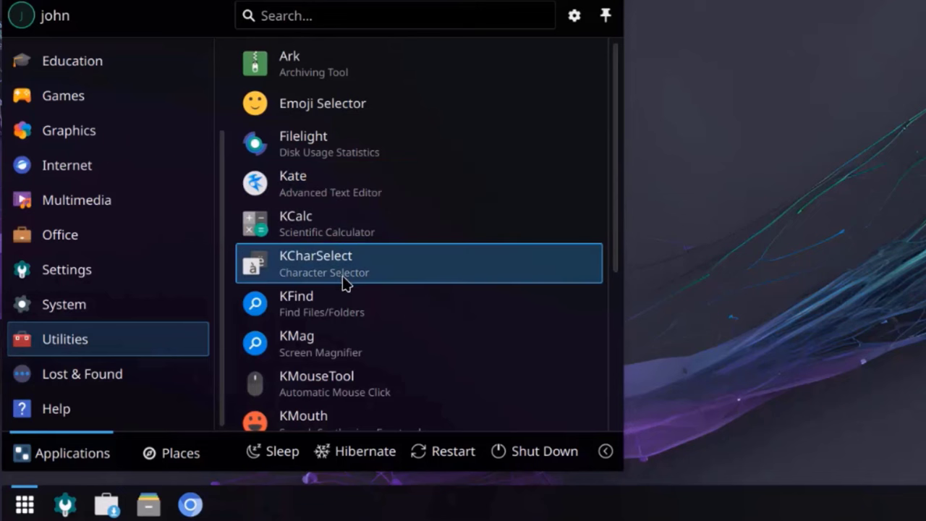
pyautogui.scroll(-1, 355, 314)
pyautogui.scroll(-2, 376, 311)
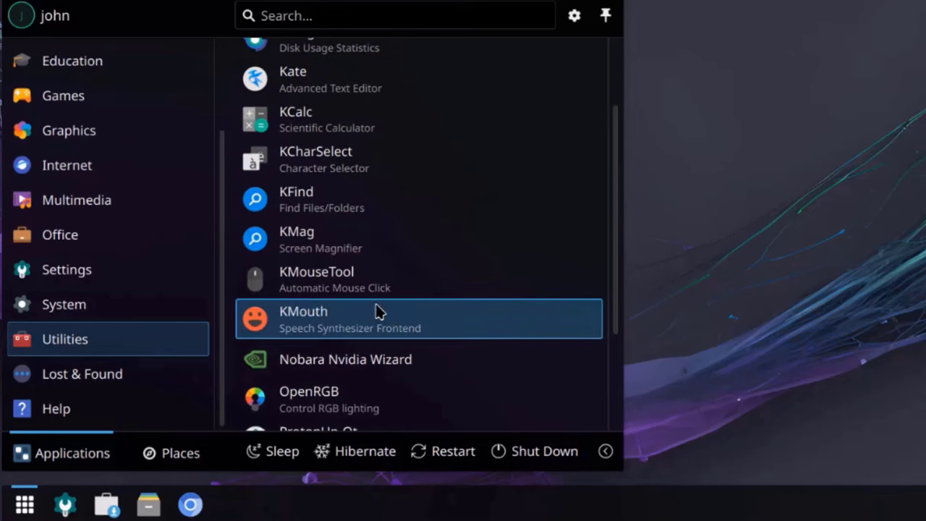
pyautogui.scroll(-3, 427, 340)
pyautogui.scroll(-1, 431, 341)
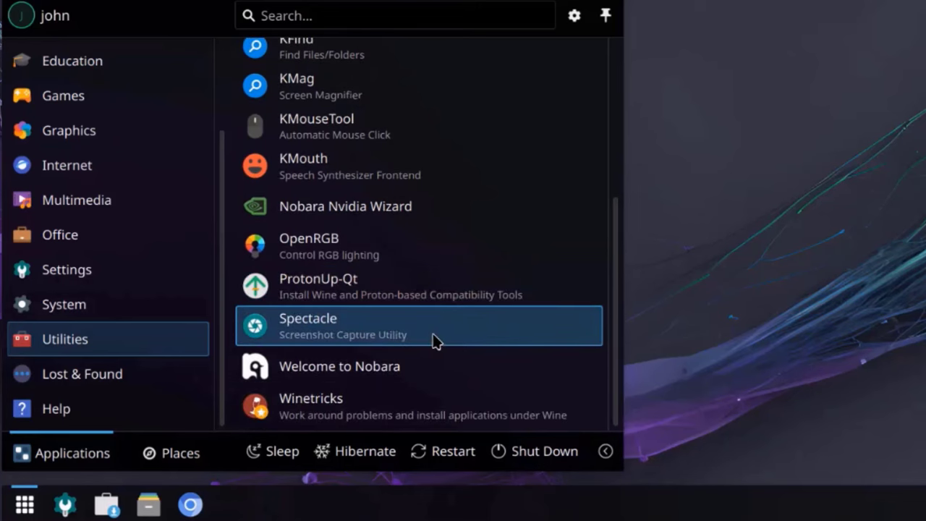
# Step: Check the Lost & Found and Help categories, then switch the launcher to Places
pyautogui.click(142, 387)
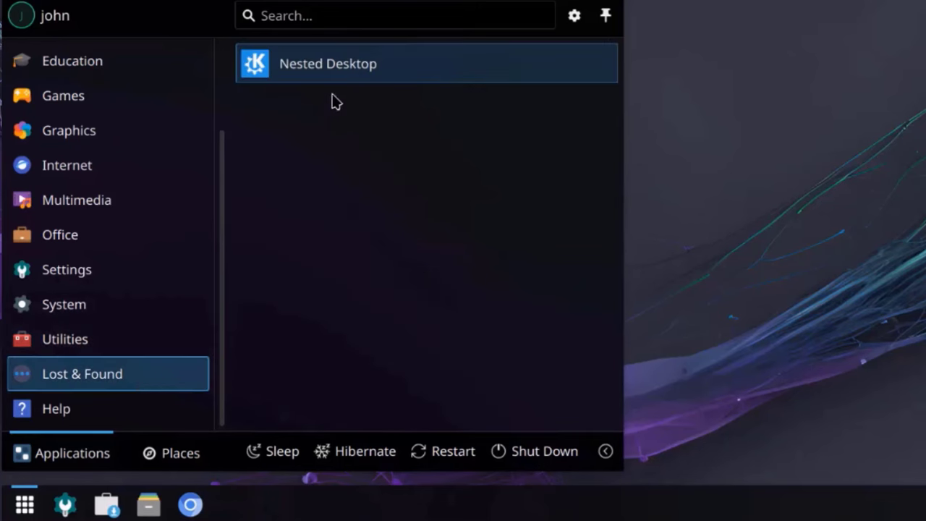
pyautogui.click(163, 320)
pyautogui.click(160, 410)
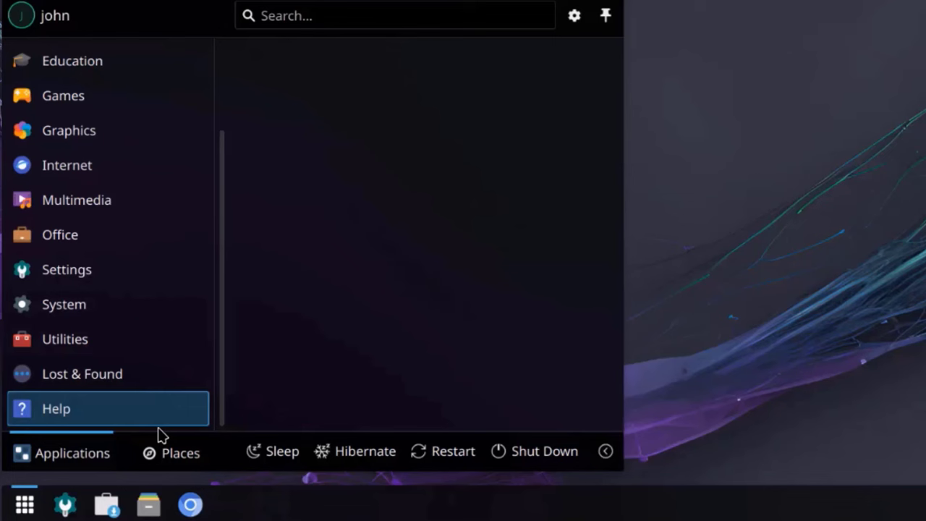
pyautogui.click(182, 376)
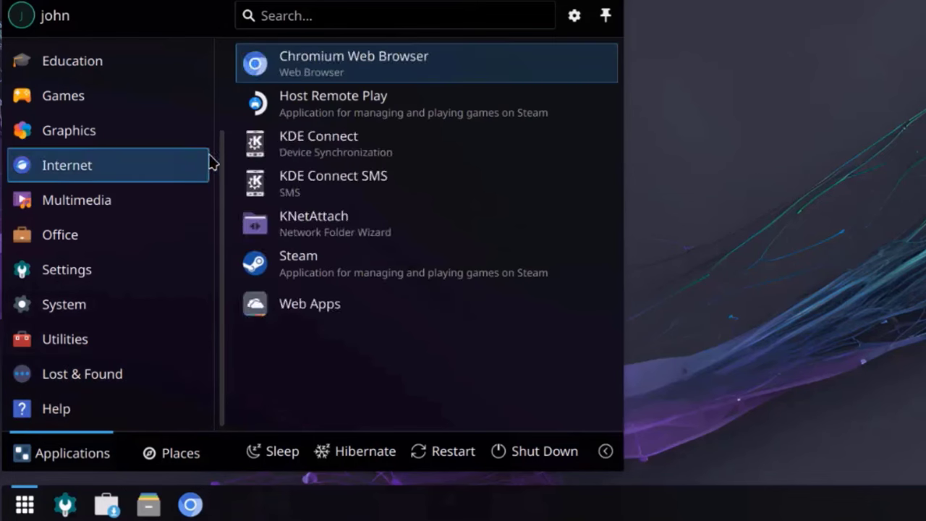
pyautogui.click(183, 458)
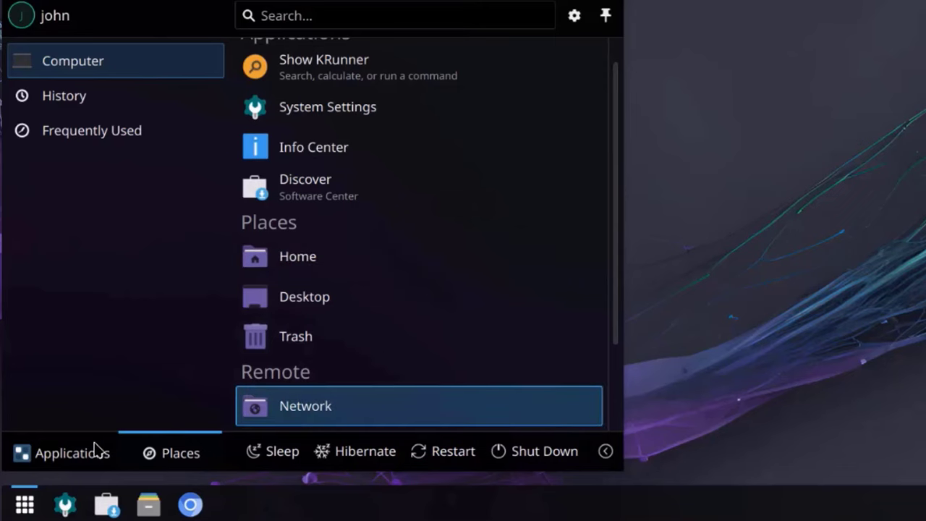
# Step: Launch System Settings and look at the Mouse & Touchpad page
pyautogui.click(65, 504)
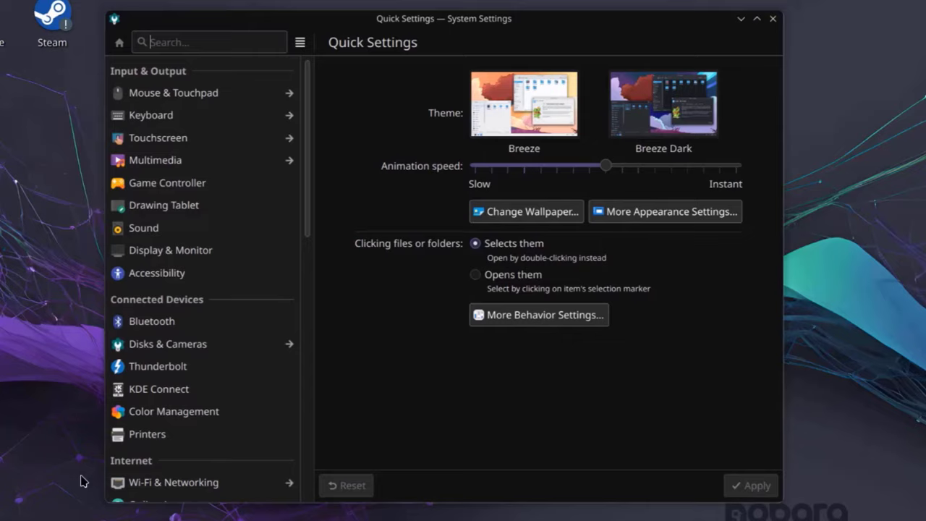
pyautogui.click(160, 91)
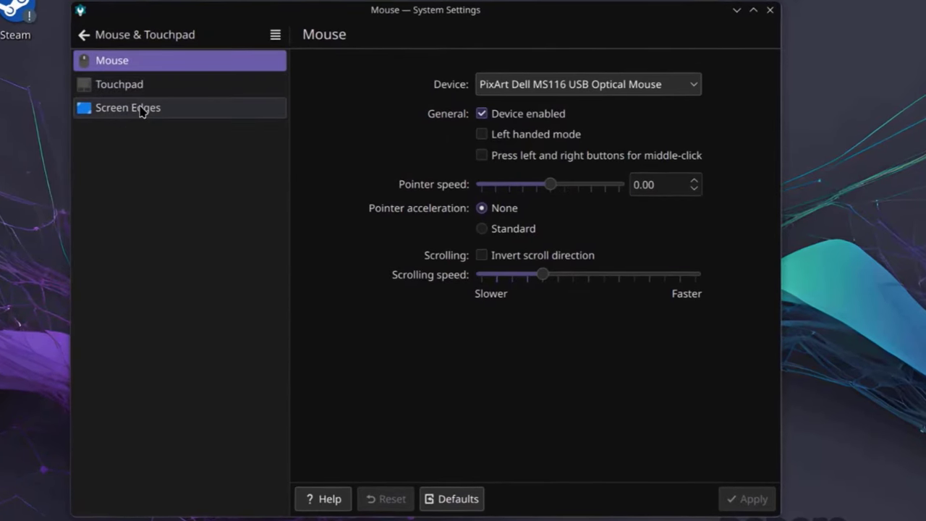
pyautogui.click(84, 36)
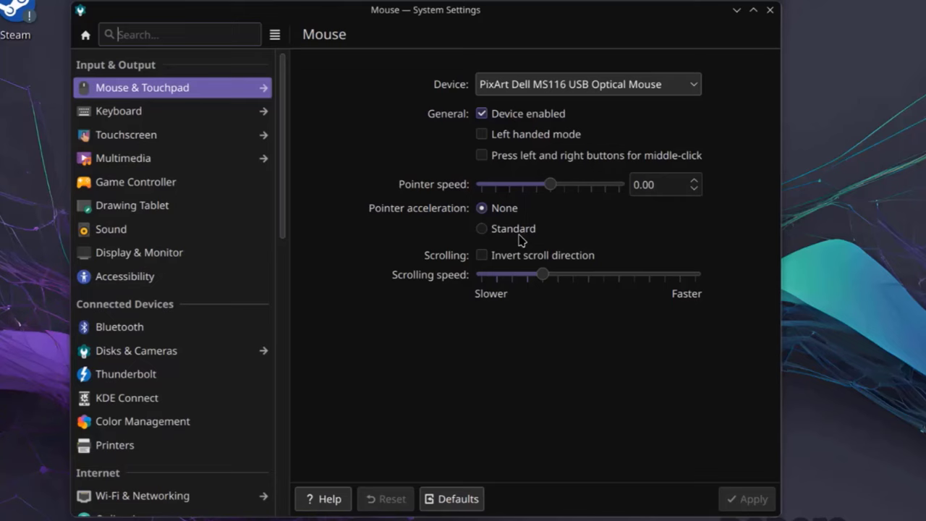
# Step: Browse the Keyboard pages: layouts, advanced options, virtual keyboard and shortcuts
pyautogui.click(263, 111)
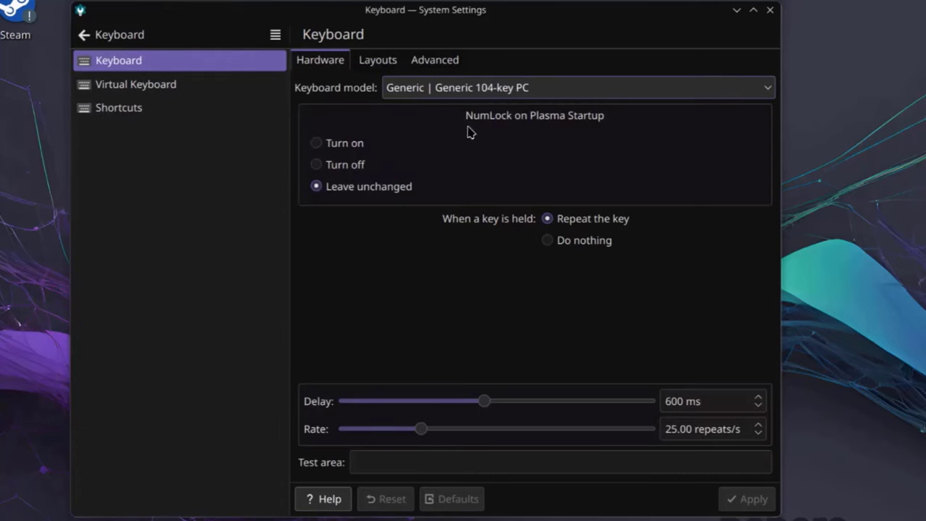
pyautogui.click(379, 61)
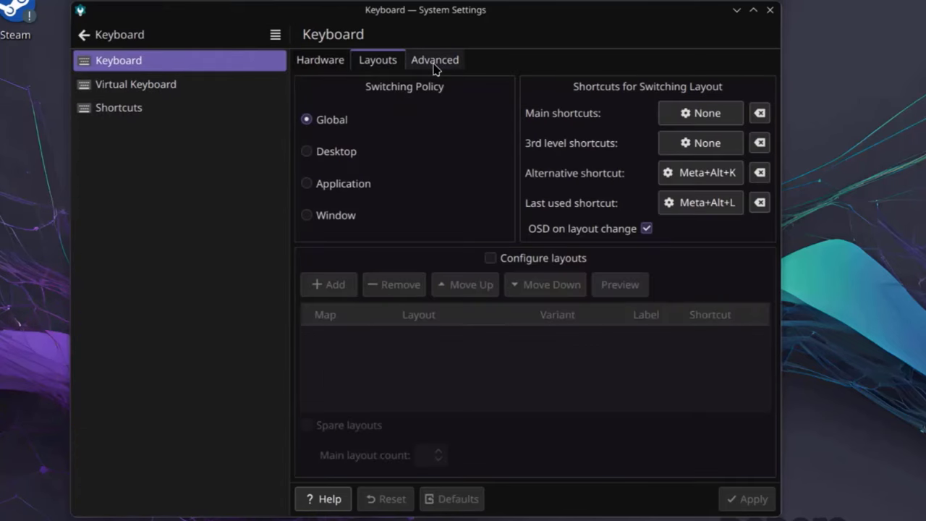
pyautogui.click(434, 60)
pyautogui.click(380, 62)
pyautogui.click(331, 64)
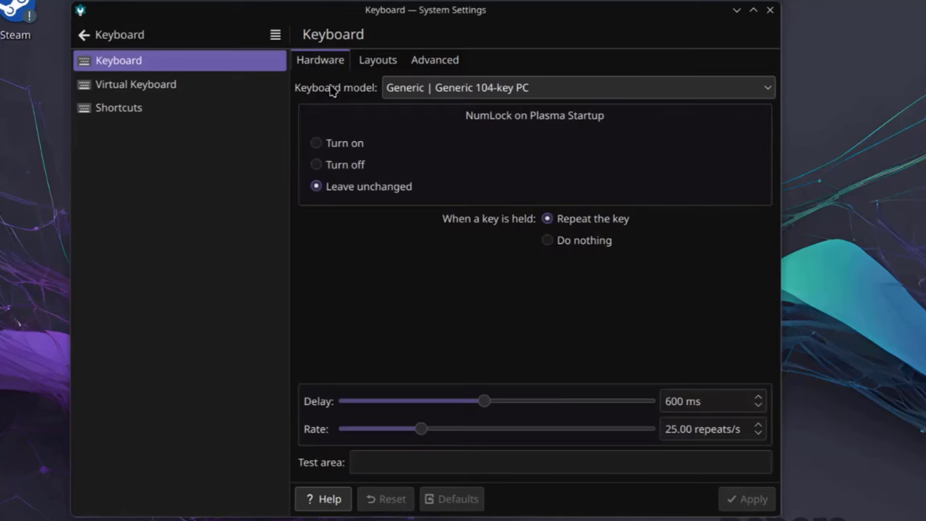
pyautogui.click(178, 83)
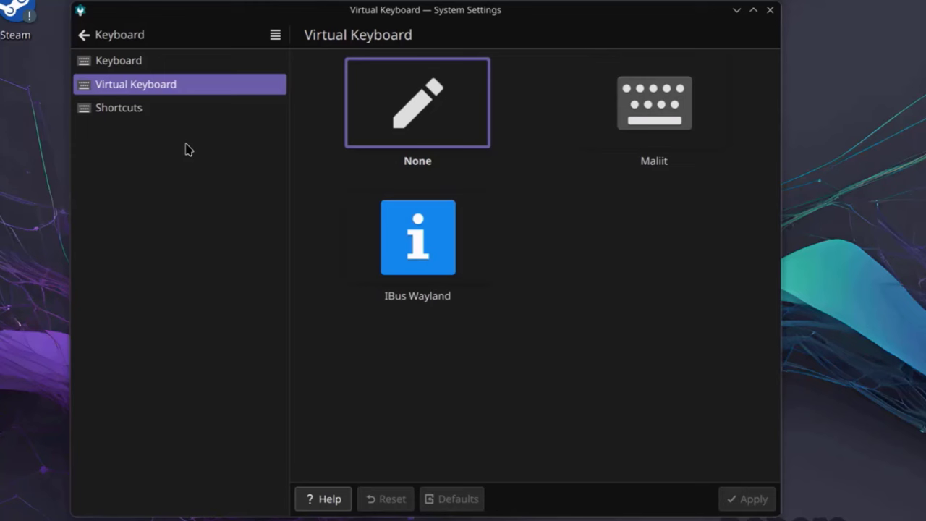
pyautogui.click(156, 107)
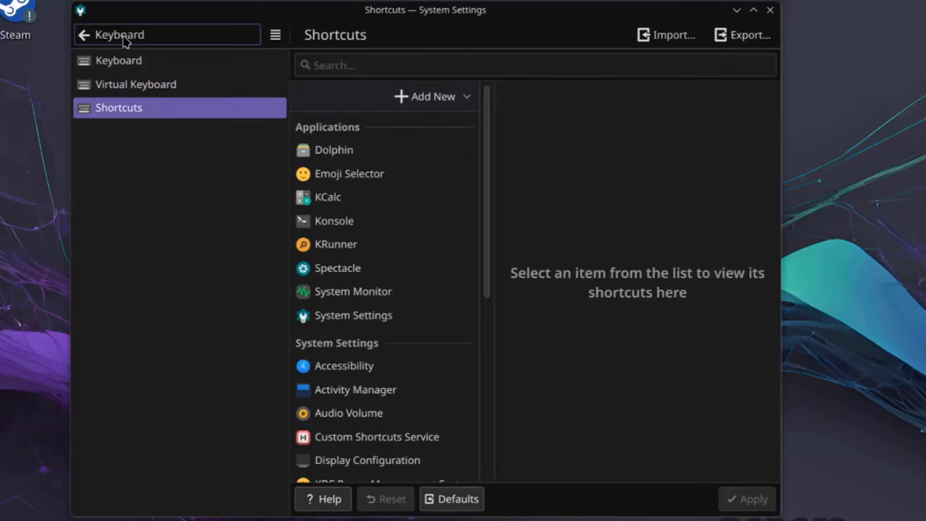
pyautogui.click(124, 40)
# Step: Look at Touchscreen and its gestures page, then go to Multimedia's Audio CDs page
pyautogui.press('Down')
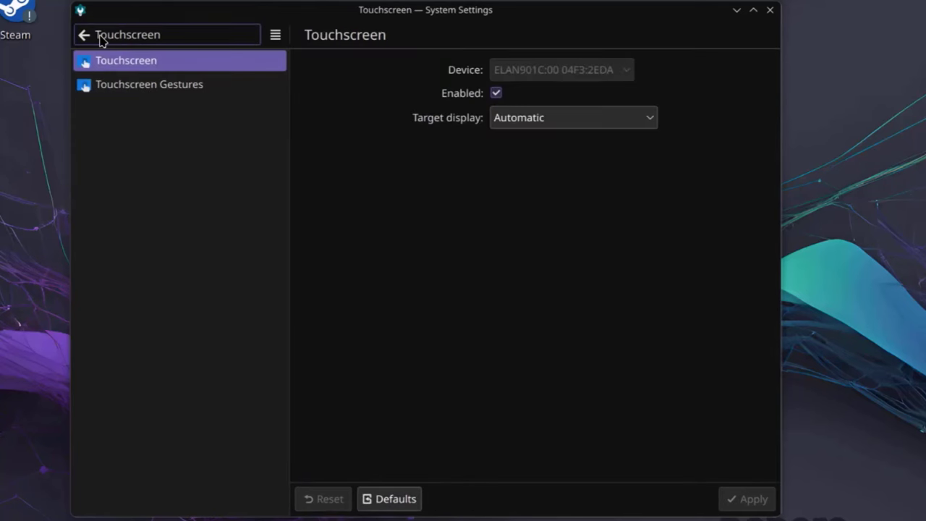
pyautogui.click(130, 87)
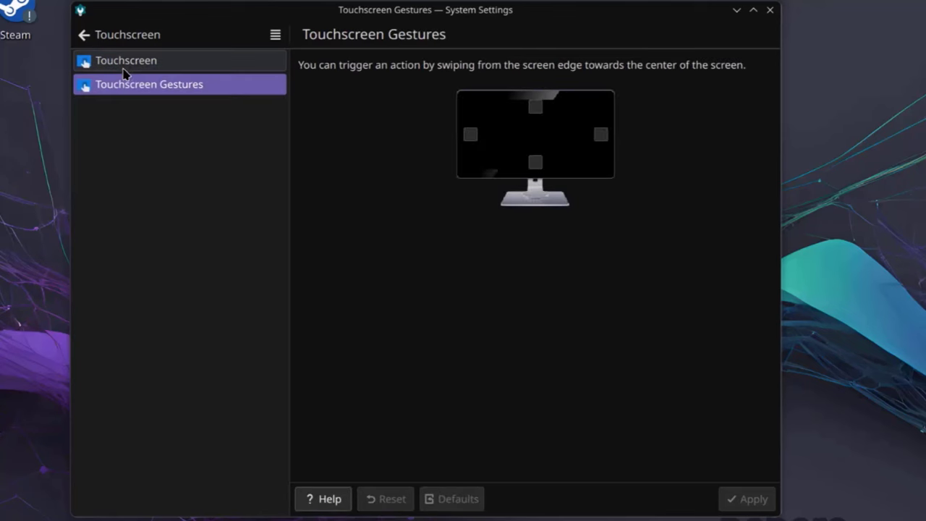
pyautogui.click(124, 62)
pyautogui.click(84, 35)
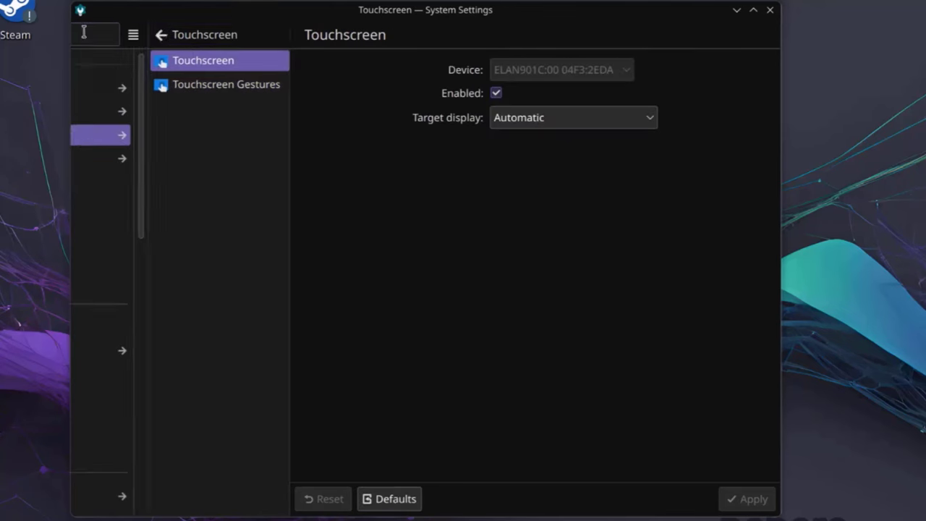
pyautogui.click(123, 157)
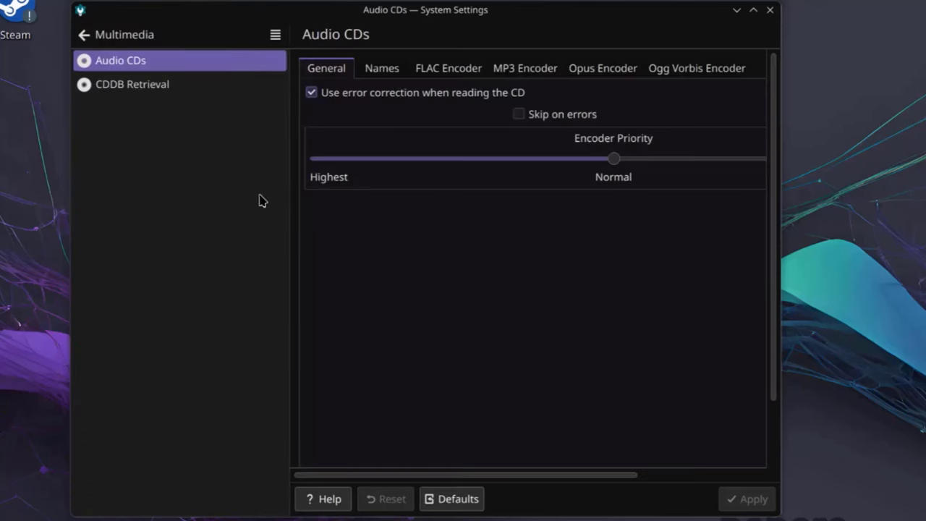
# Step: Browse the Audio CD naming, FLAC, MP3, Opus and Ogg Vorbis tabs plus CDDB Retrieval
pyautogui.click(154, 85)
pyautogui.click(149, 62)
pyautogui.click(382, 73)
pyautogui.click(447, 67)
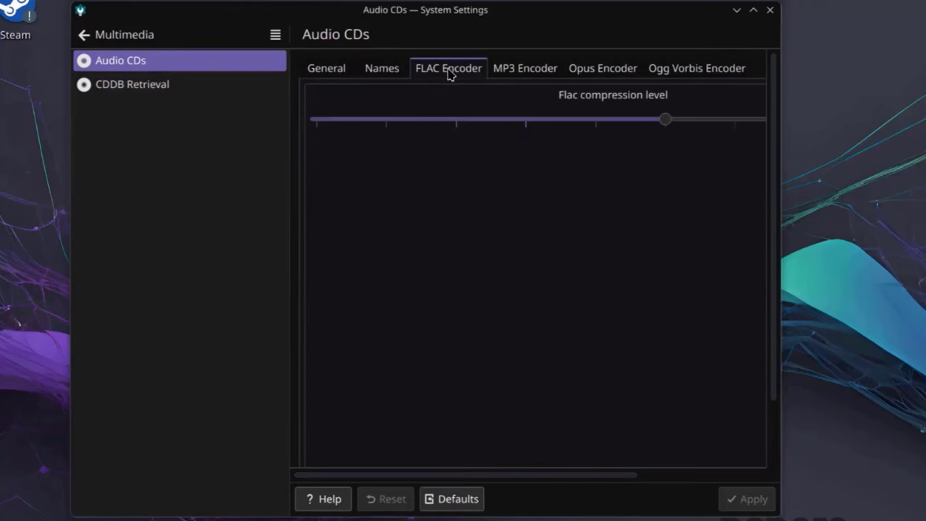
pyautogui.click(512, 68)
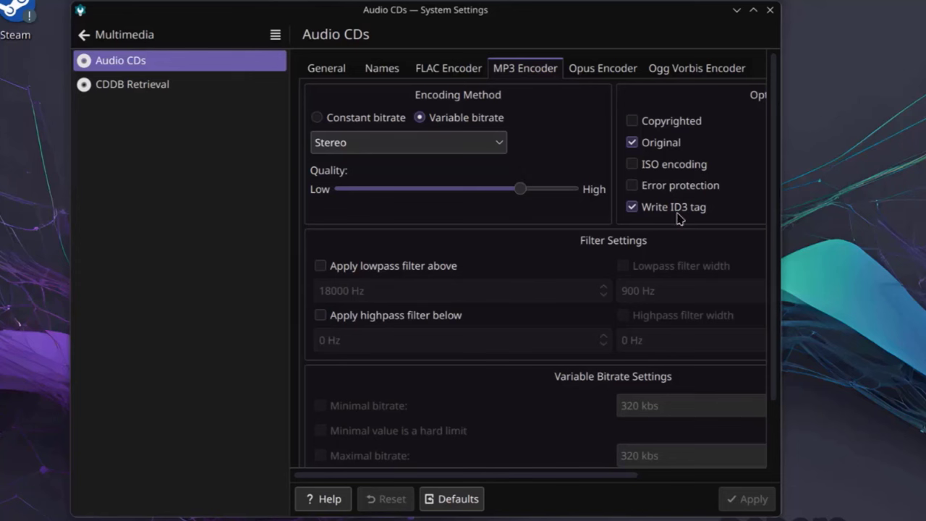
pyautogui.click(600, 70)
pyautogui.click(706, 69)
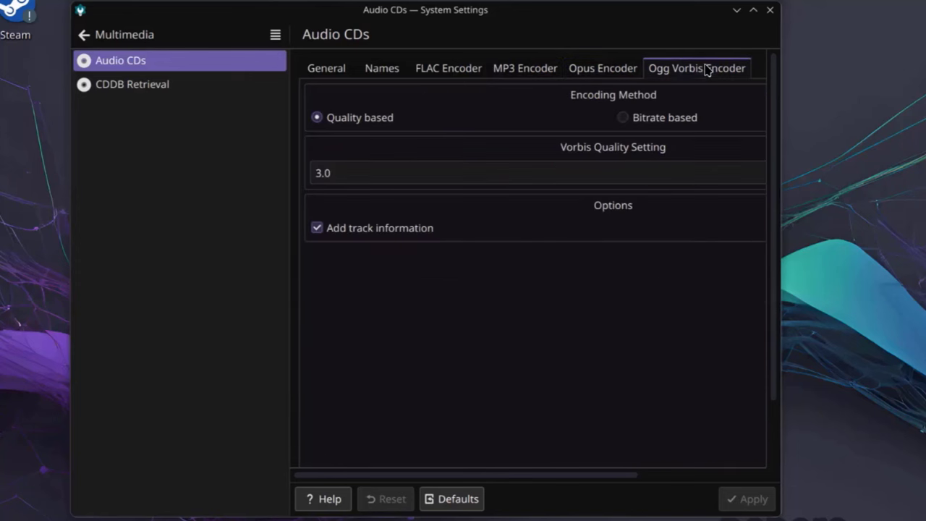
pyautogui.click(184, 87)
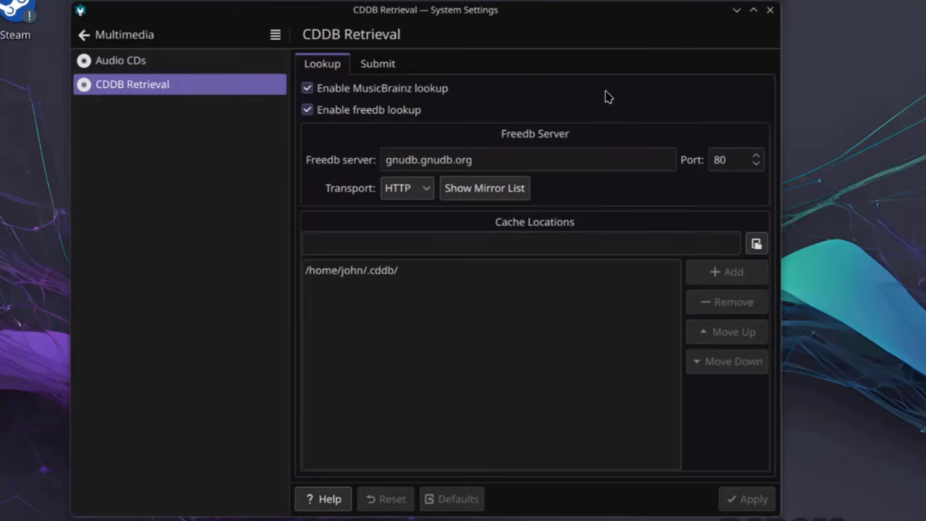
pyautogui.click(84, 34)
# Step: Look through the Game Controller, Drawing Tablet, Sound and Display & Monitor pages
pyautogui.click(120, 182)
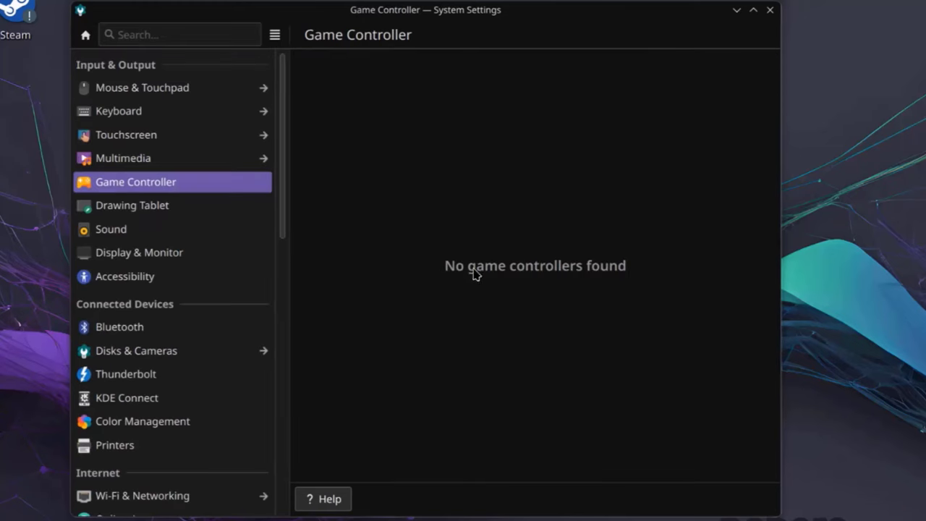
pyautogui.click(131, 210)
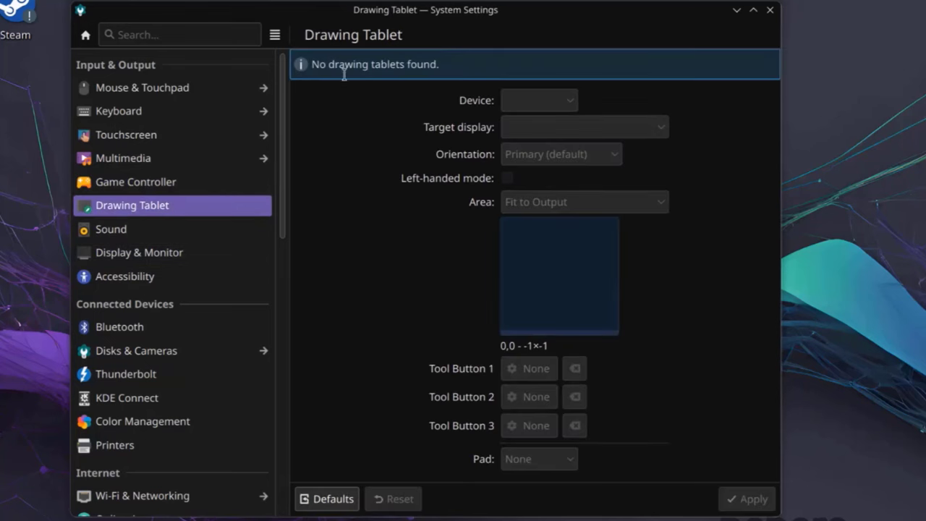
pyautogui.click(225, 240)
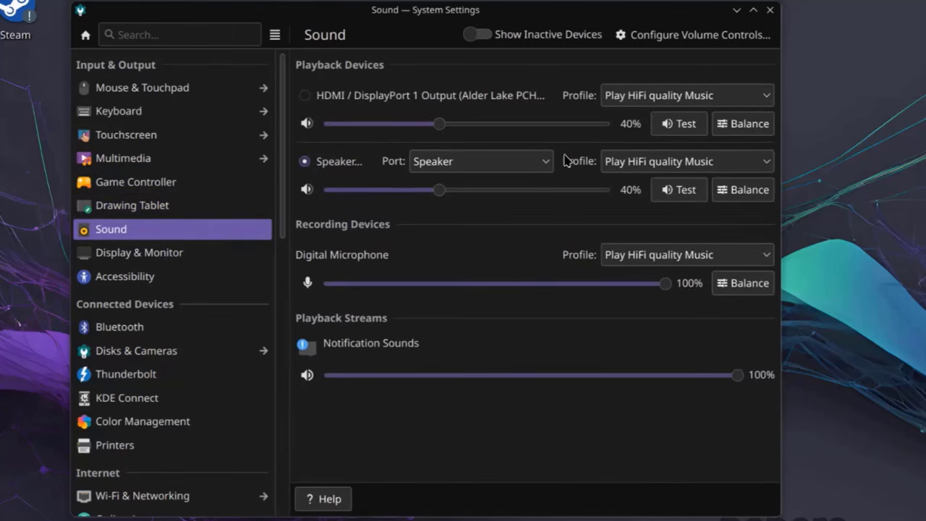
pyautogui.click(179, 259)
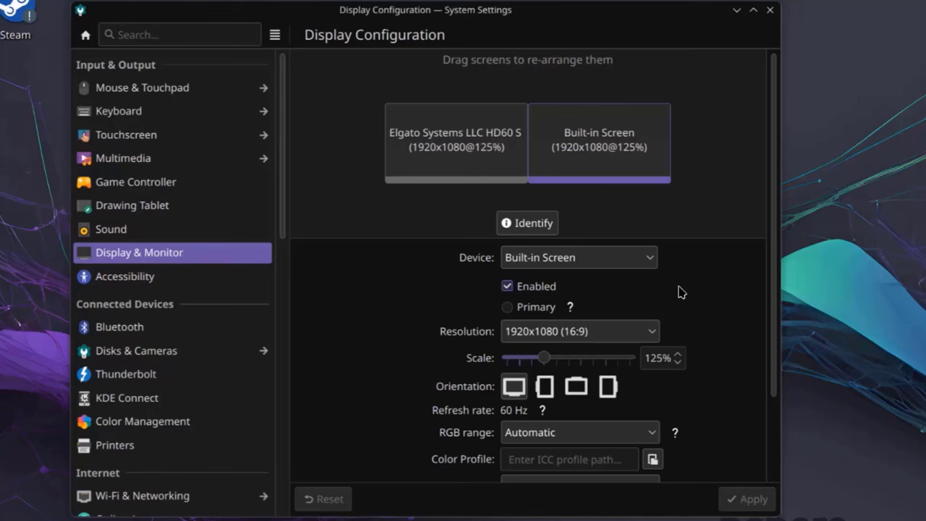
pyautogui.scroll(-3, 677, 292)
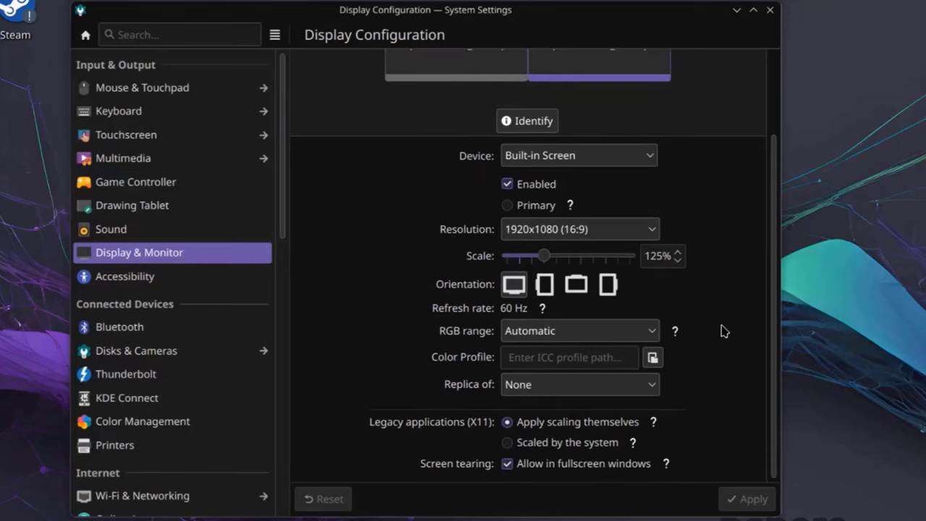
pyautogui.scroll(3, 670, 214)
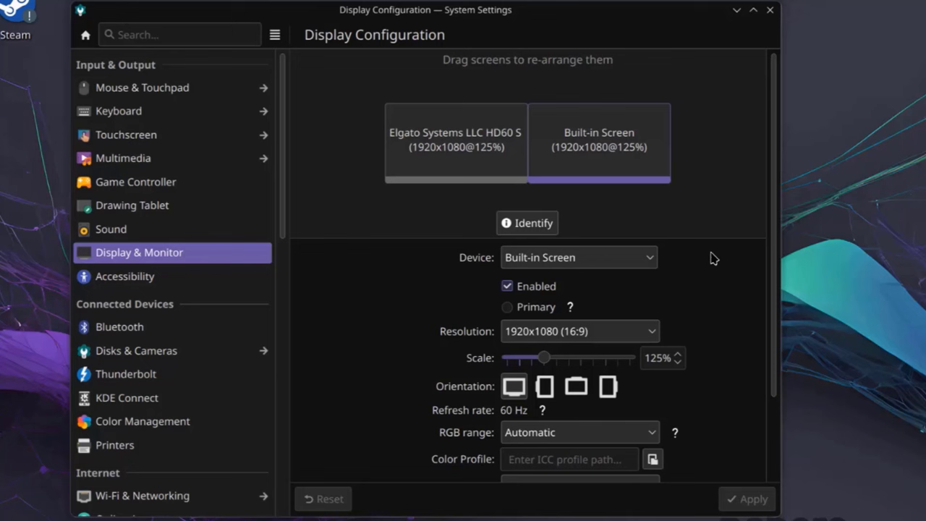
# Step: Check the resolution list, keep 1920x1080, and go to Accessibility's Bell page
pyautogui.click(620, 332)
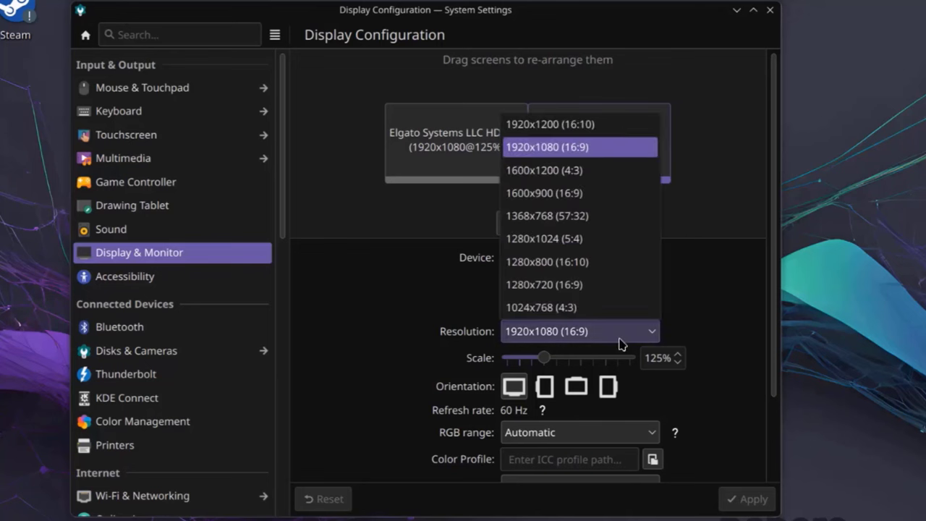
pyautogui.click(688, 287)
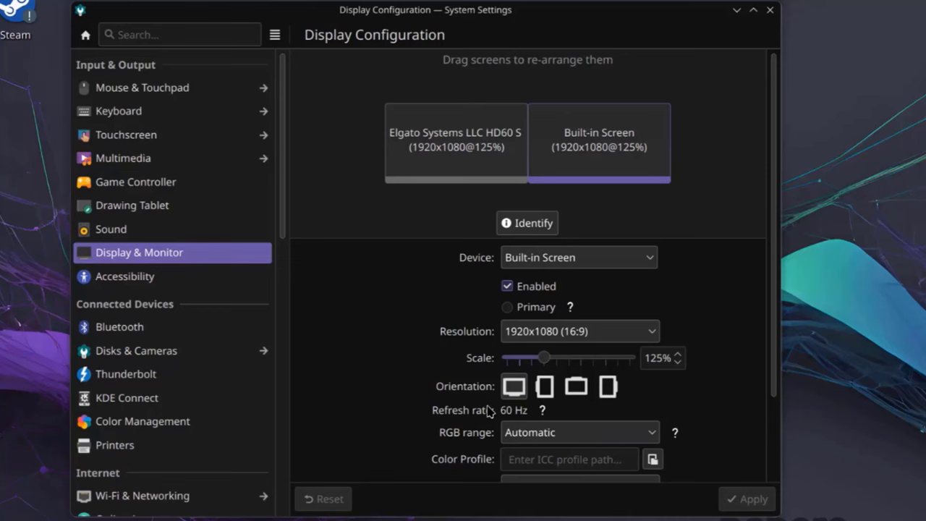
pyautogui.click(204, 287)
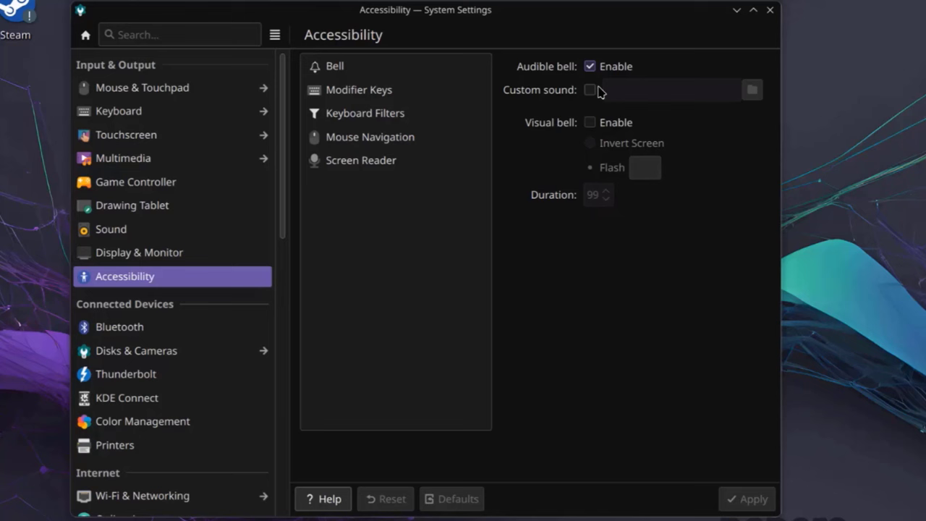
# Step: Enable the visual bell with a red flash colour
pyautogui.click(590, 123)
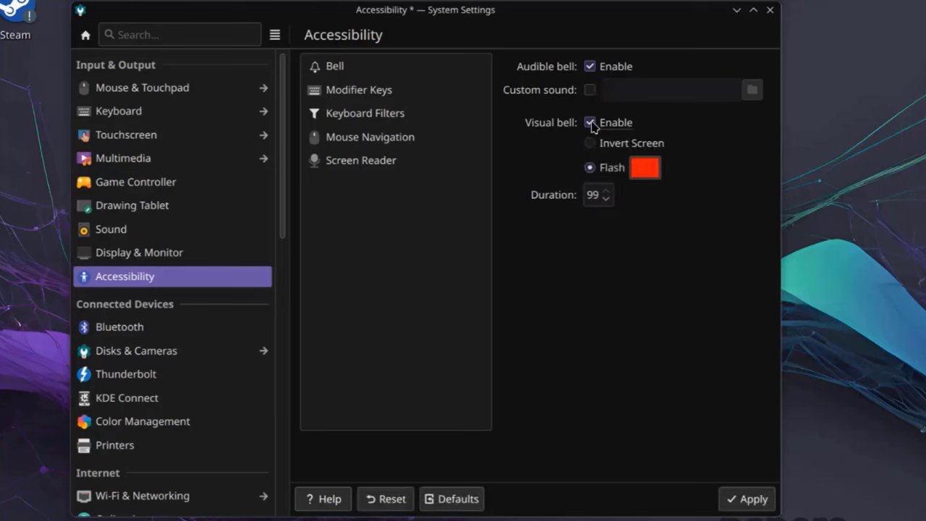
pyautogui.click(648, 173)
pyautogui.click(536, 440)
# Step: Browse Modifier Keys, Keyboard Filters, Mouse Navigation and Screen Reader, then leave for Disks & Cameras
pyautogui.click(383, 90)
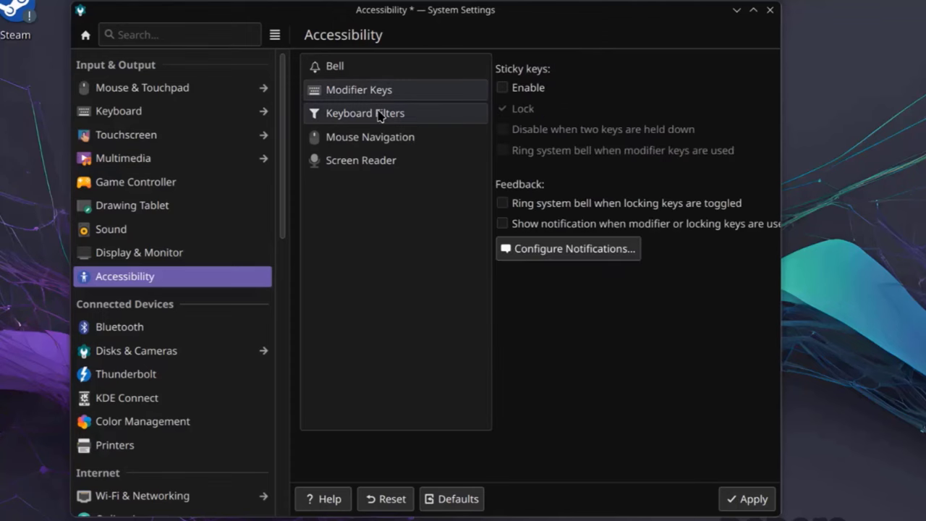
pyautogui.click(379, 115)
pyautogui.click(370, 138)
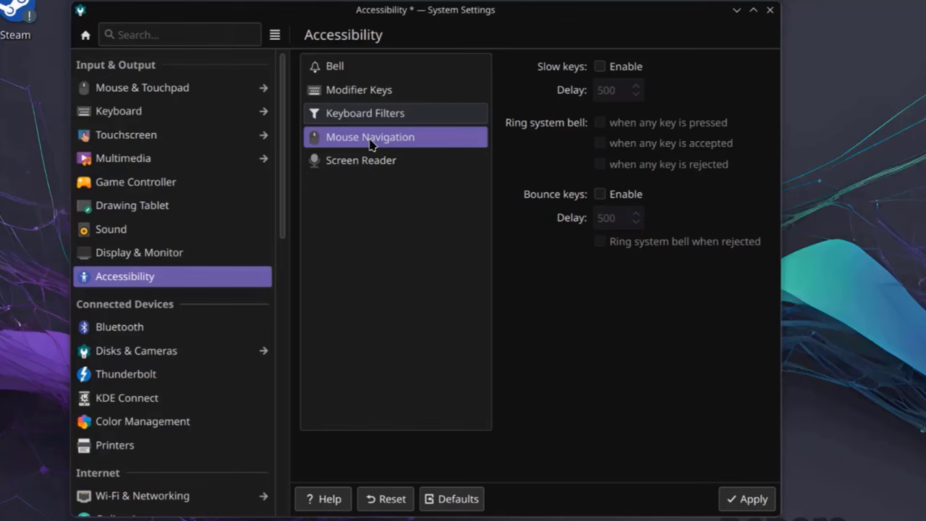
pyautogui.click(356, 180)
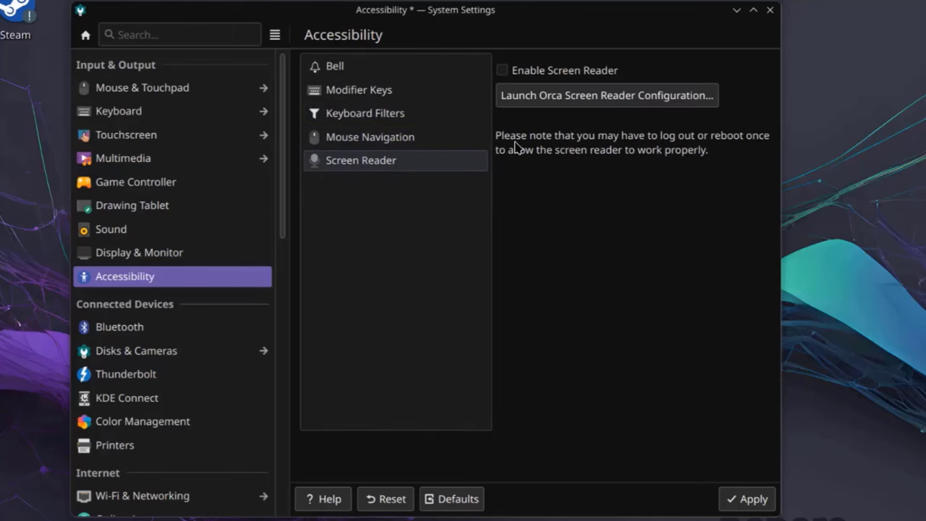
pyautogui.click(149, 327)
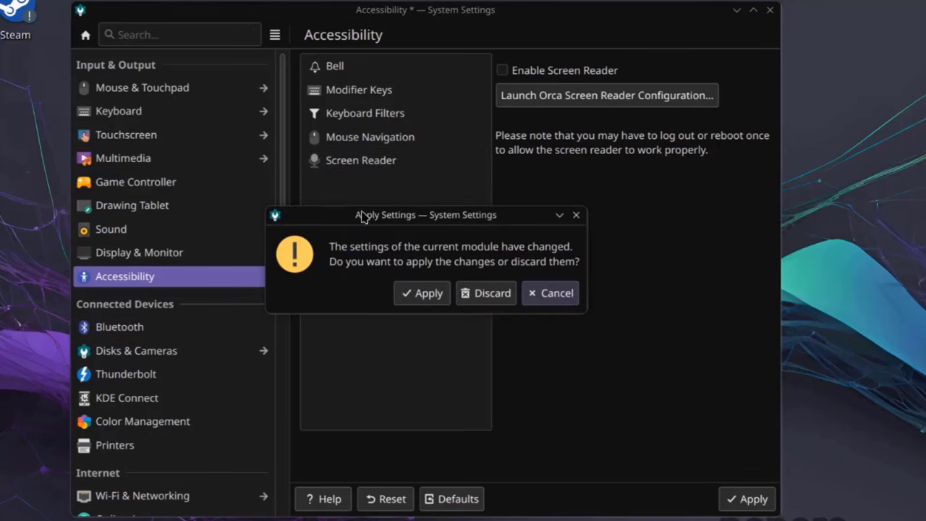
pyautogui.click(547, 295)
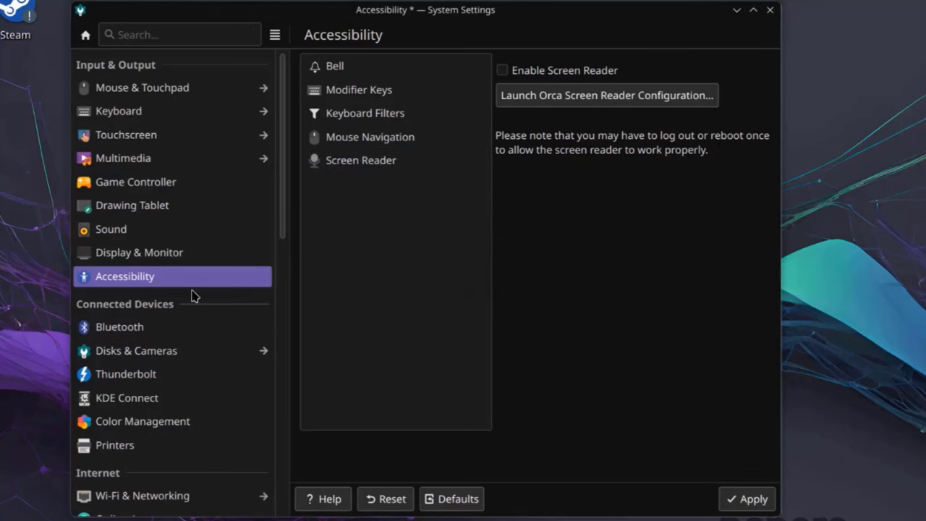
pyautogui.click(139, 351)
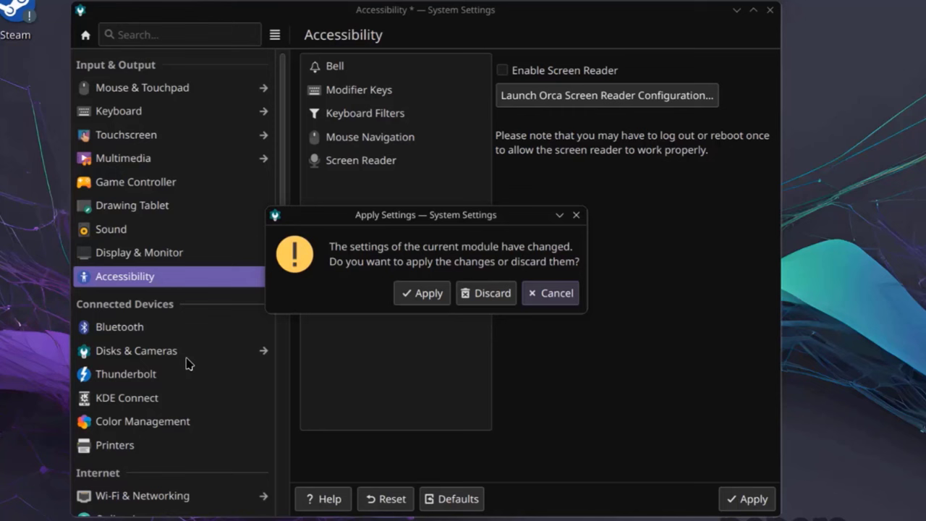
# Step: Apply the accessibility changes, then view the Device Auto-Mount and Digital Camera settings
pyautogui.click(441, 298)
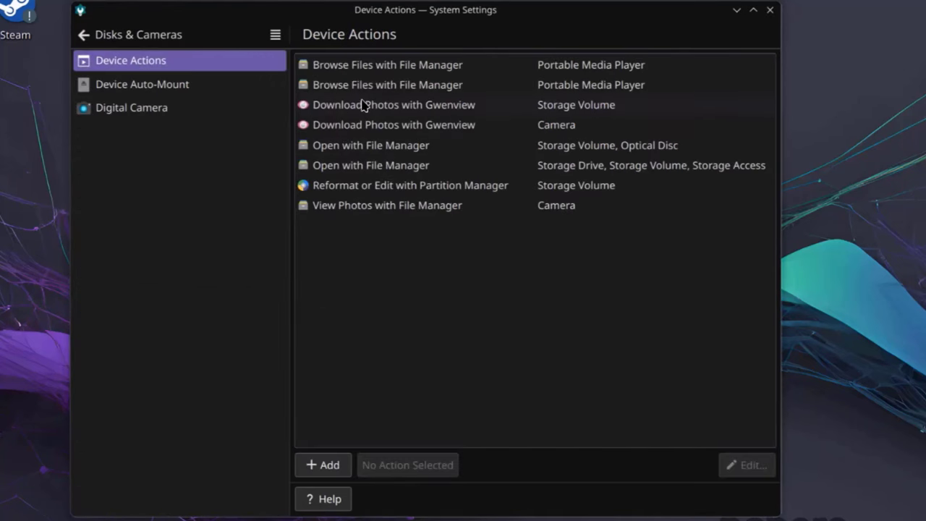
pyautogui.click(166, 89)
pyautogui.click(151, 108)
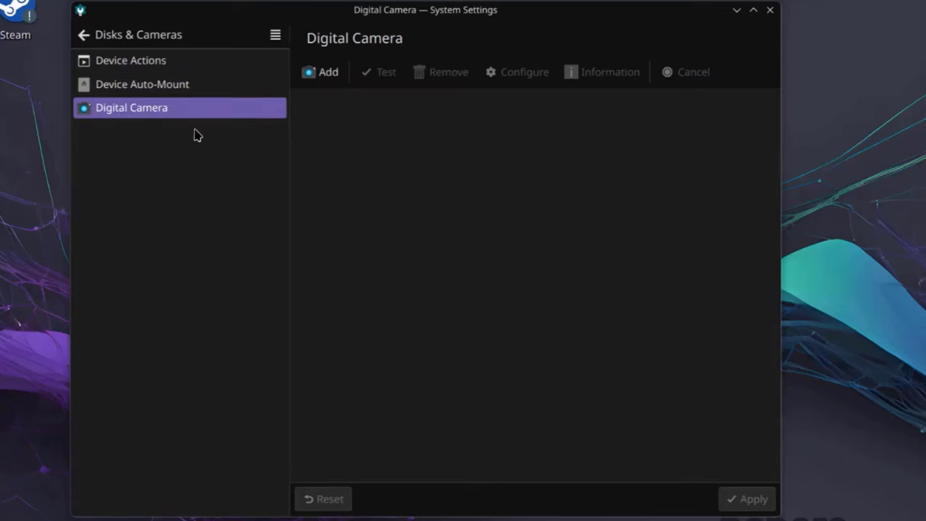
pyautogui.click(84, 36)
# Step: Browse Thunderbolt, KDE Connect, Color Management profiles and Printers, starting a new printer setup
pyautogui.click(241, 371)
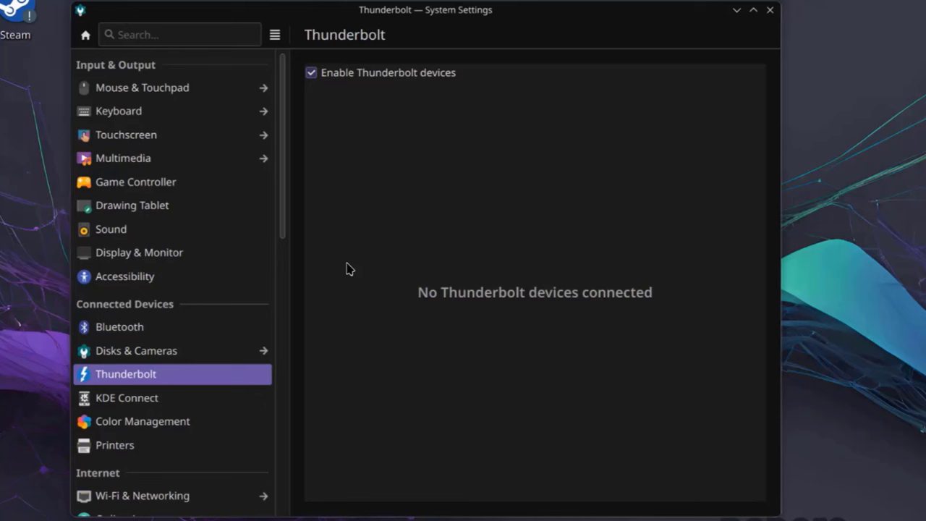
pyautogui.click(180, 402)
pyautogui.click(184, 423)
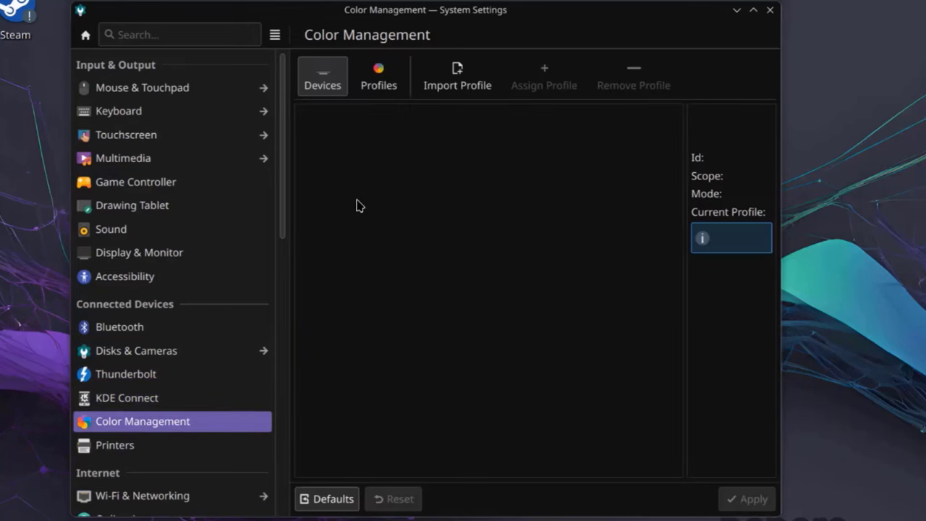
pyautogui.click(380, 78)
pyautogui.click(329, 83)
pyautogui.click(190, 441)
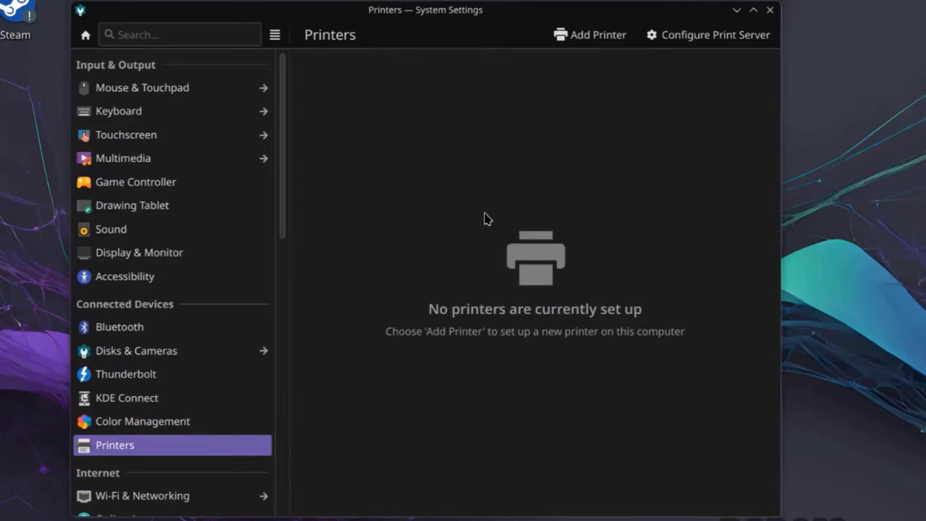
pyautogui.click(611, 43)
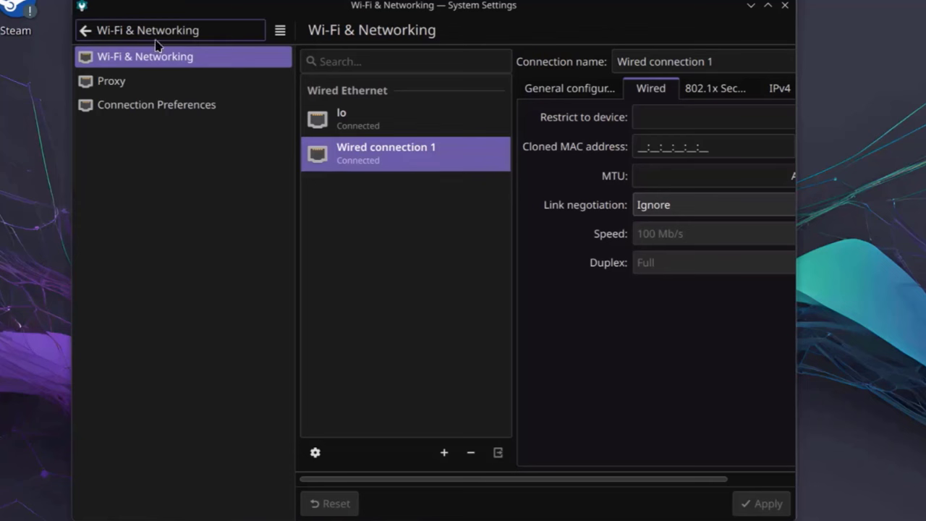
# Step: Browse Online Accounts and the Colors & Themes pages, from colour scheme to Window Decorations
pyautogui.click(100, 30)
pyautogui.click(138, 226)
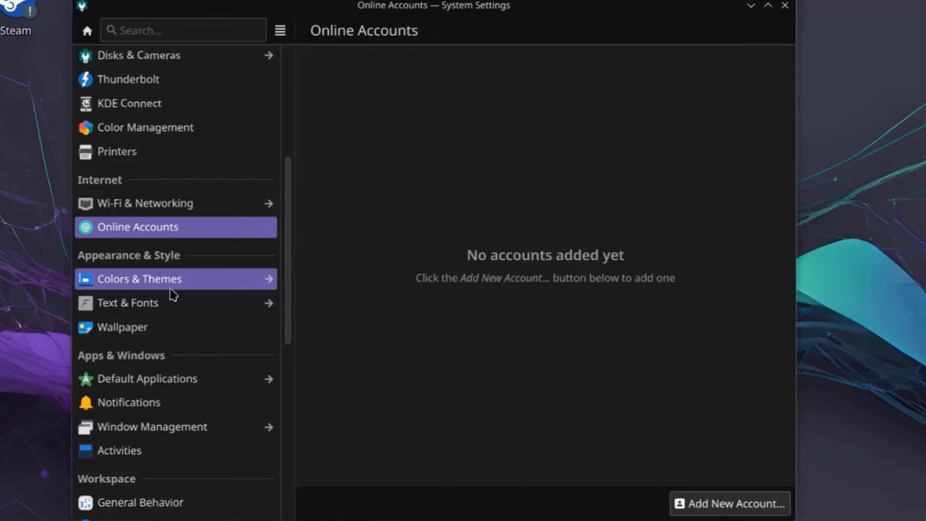
pyautogui.click(171, 283)
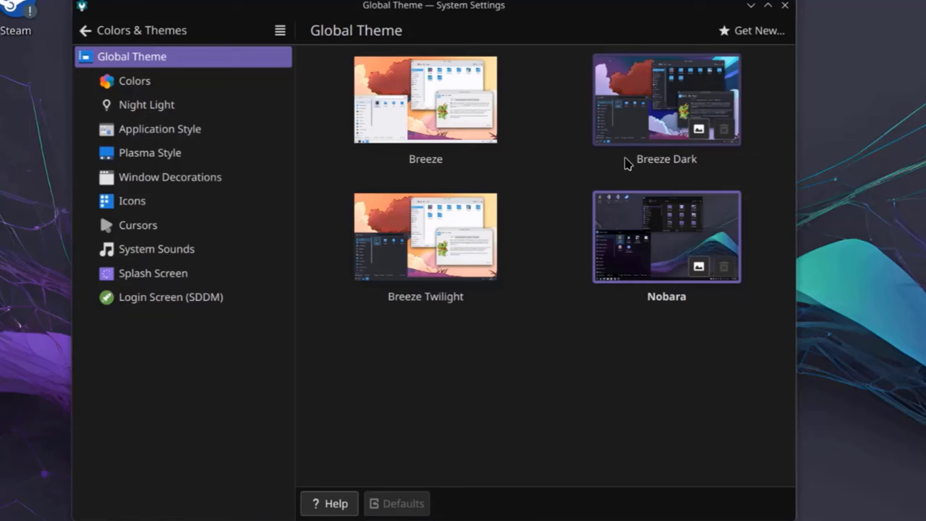
pyautogui.click(134, 81)
pyautogui.click(192, 109)
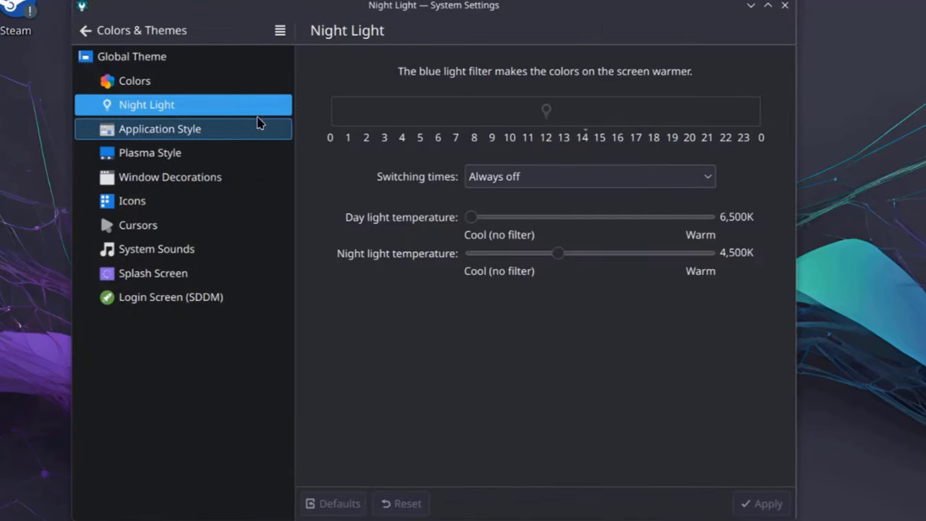
pyautogui.click(223, 136)
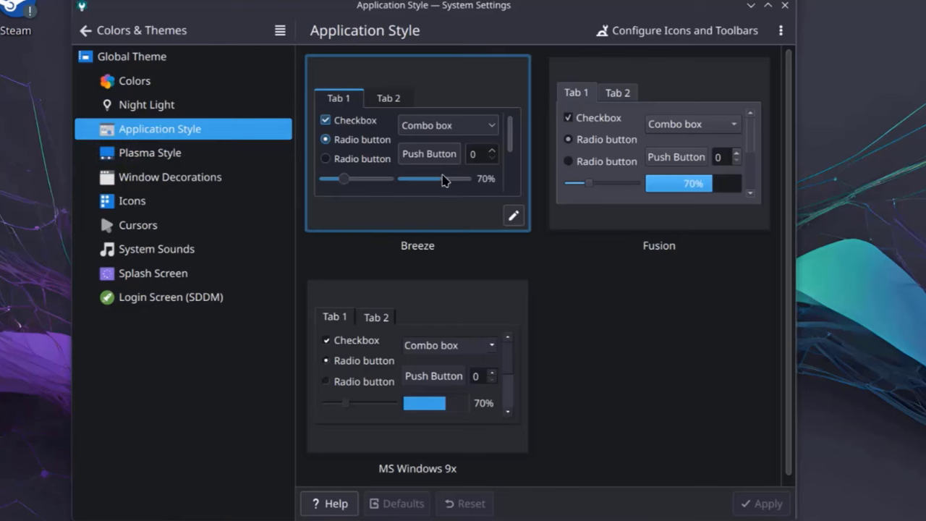
pyautogui.scroll(-1, 550, 260)
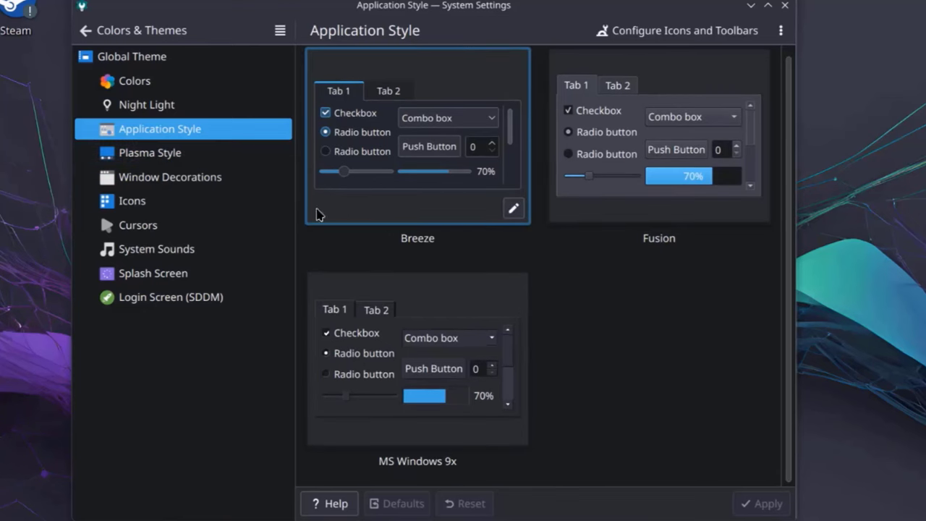
pyautogui.click(171, 154)
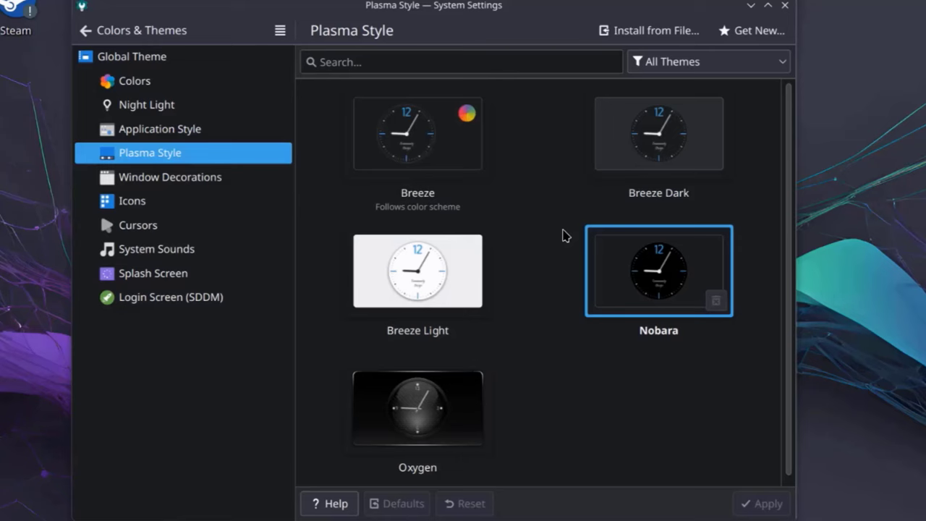
pyautogui.click(185, 179)
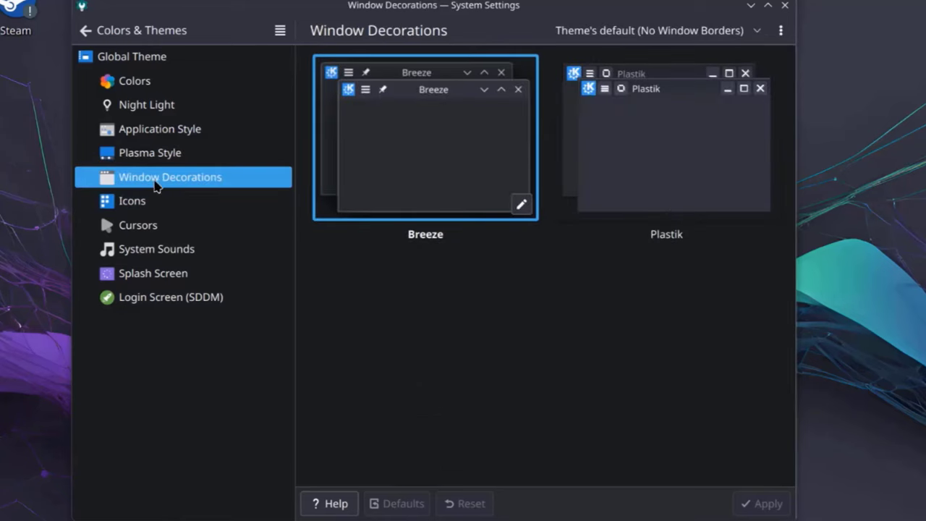
# Step: Look through the available icon and cursor themes
pyautogui.click(181, 200)
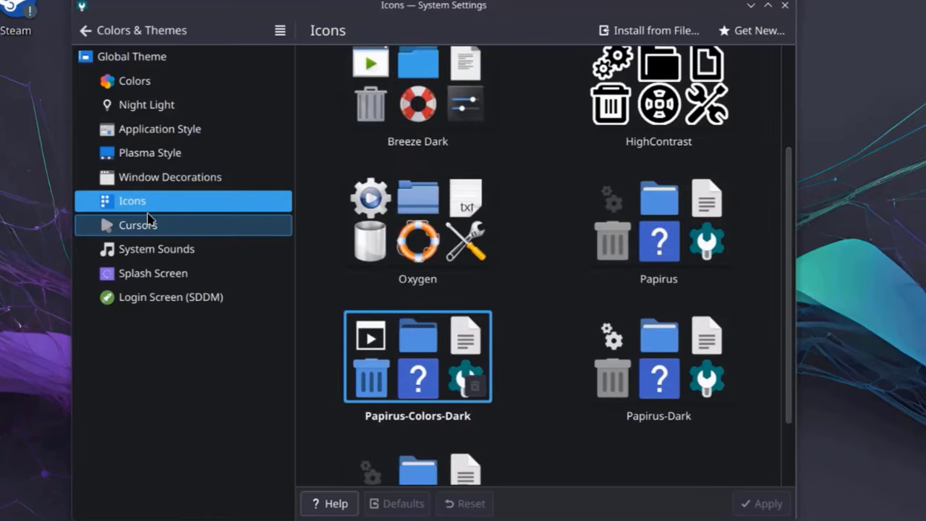
pyautogui.scroll(2, 558, 235)
pyautogui.scroll(-3, 565, 249)
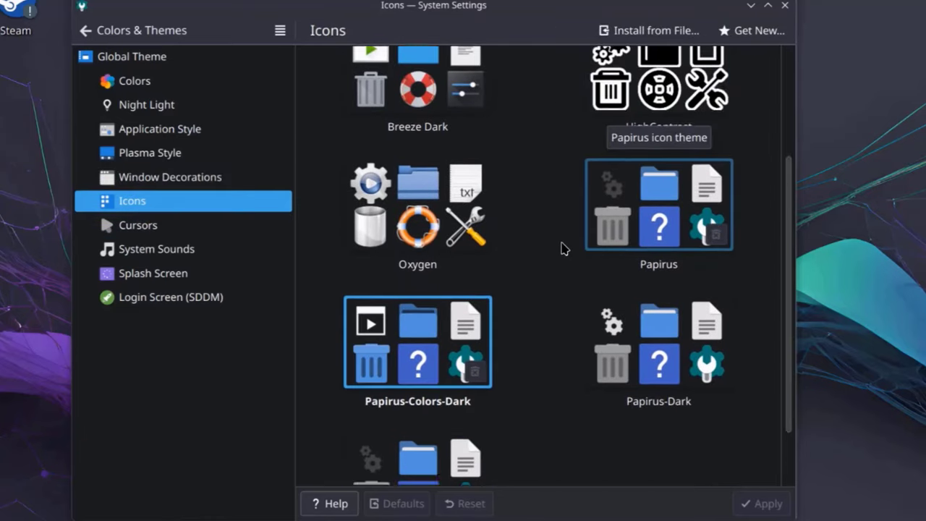
pyautogui.scroll(-1, 562, 248)
pyautogui.click(152, 225)
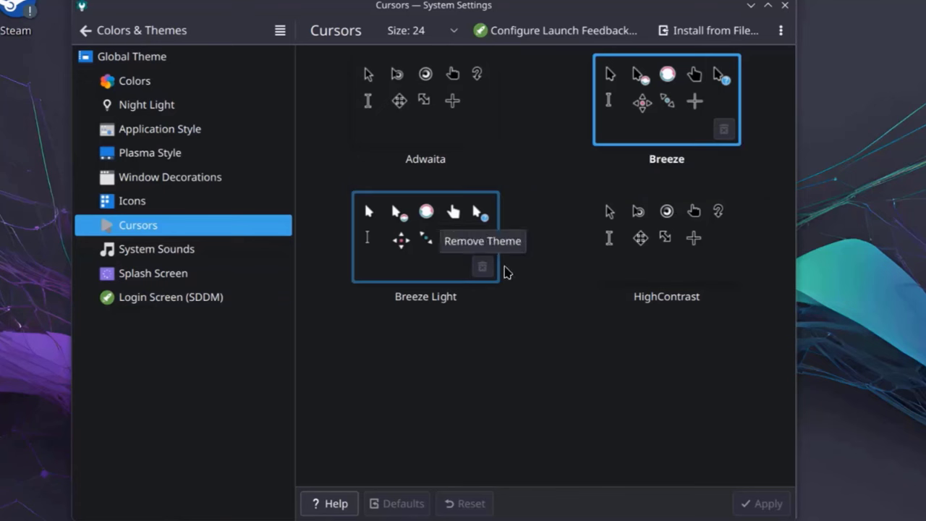
# Step: Try the Oxygen sound theme, revert to Ocean, then view splash screen and SDDM login themes
pyautogui.click(157, 249)
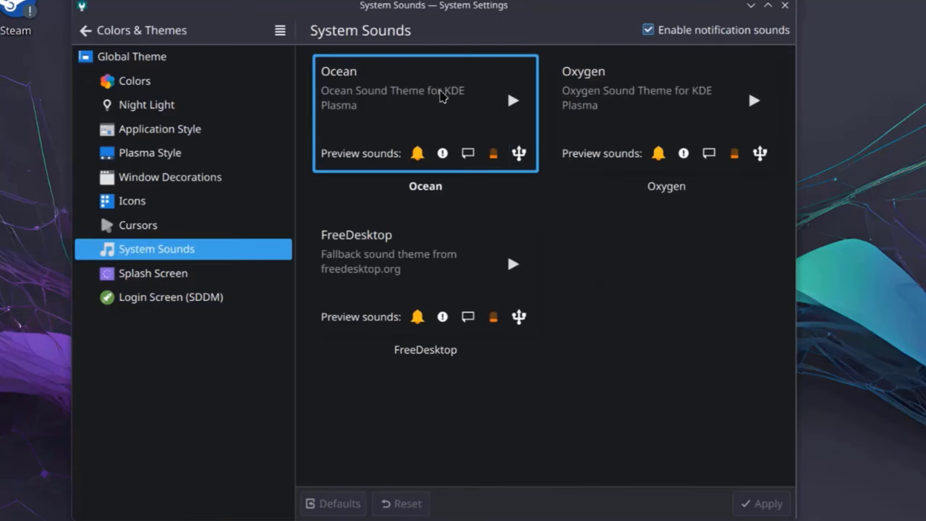
pyautogui.click(628, 90)
pyautogui.click(432, 117)
pyautogui.click(176, 273)
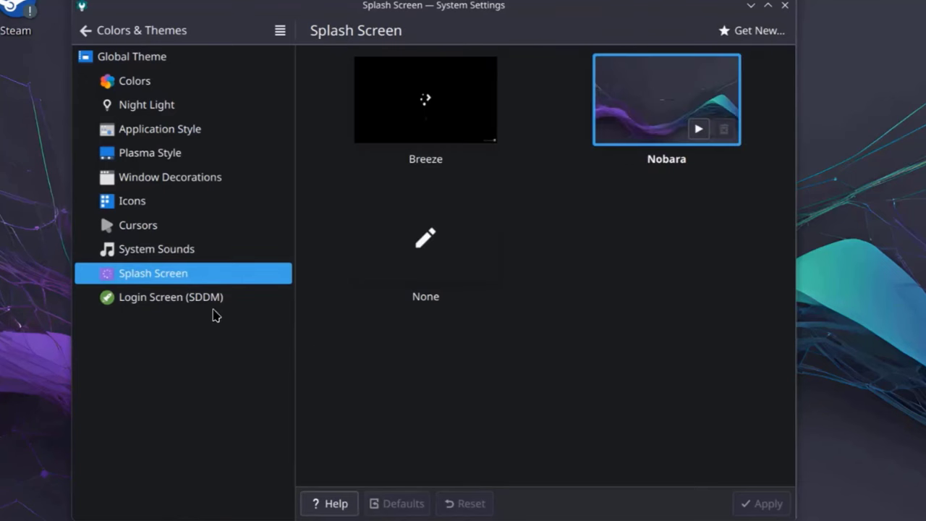
pyautogui.click(214, 298)
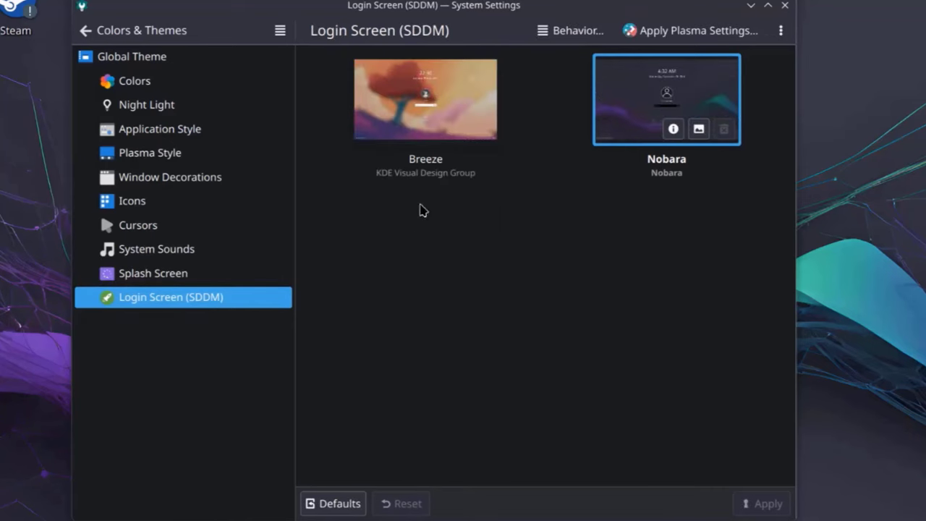
# Step: Inspect the General font chooser without changing it, then list the 102 installed fonts in Font Management
pyautogui.click(85, 30)
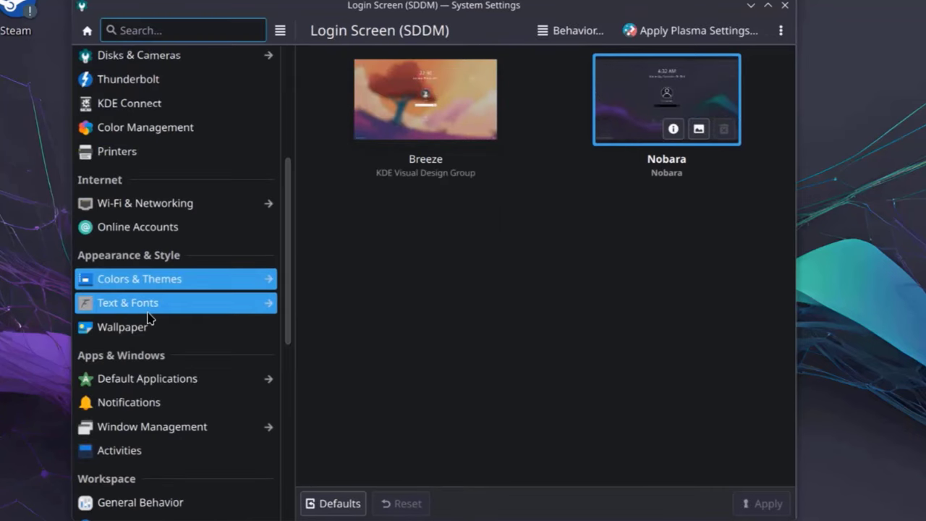
pyautogui.click(149, 304)
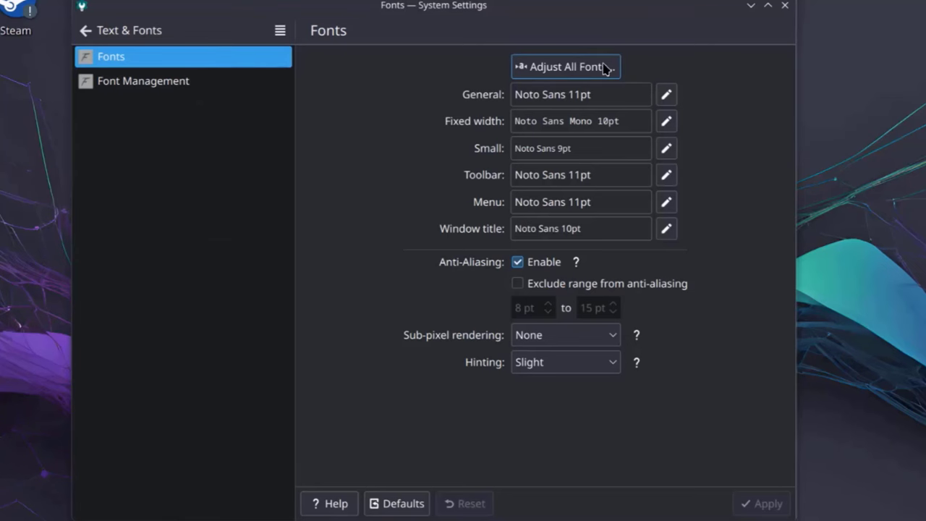
pyautogui.click(666, 95)
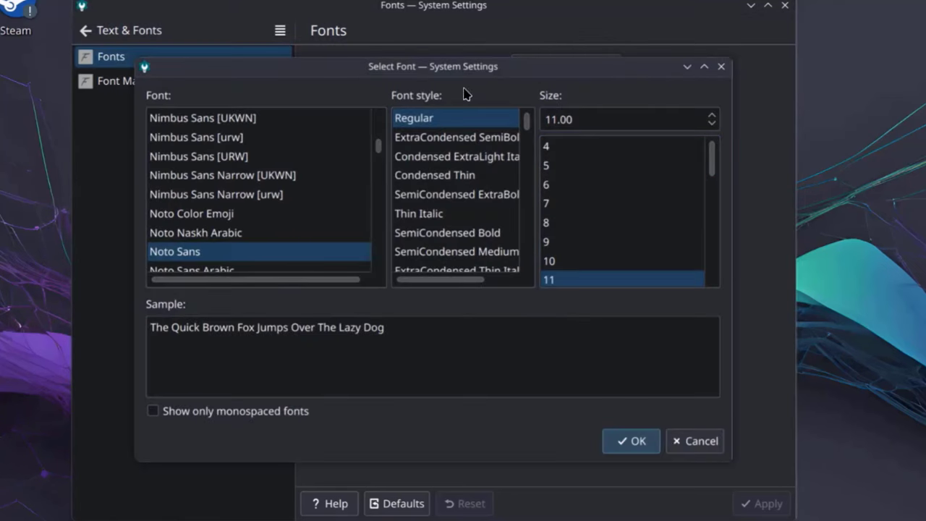
pyautogui.scroll(-7, 646, 194)
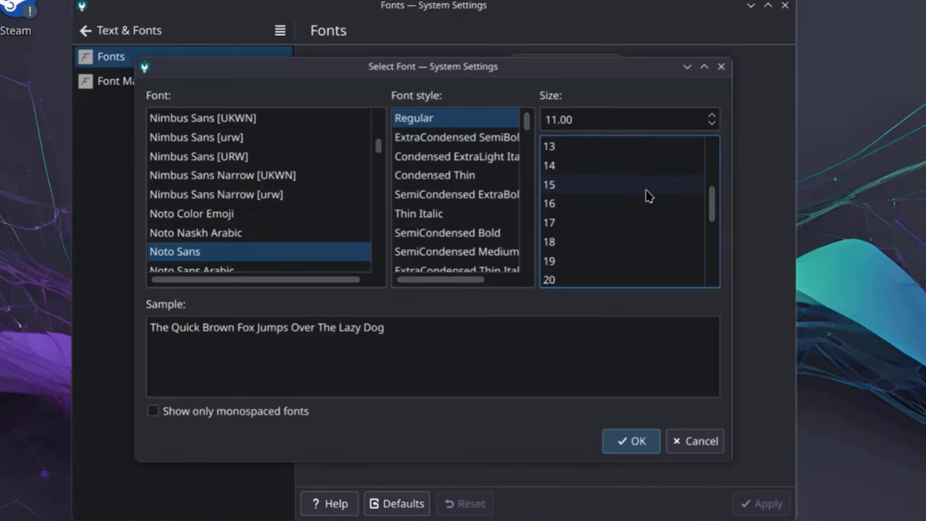
pyautogui.click(707, 443)
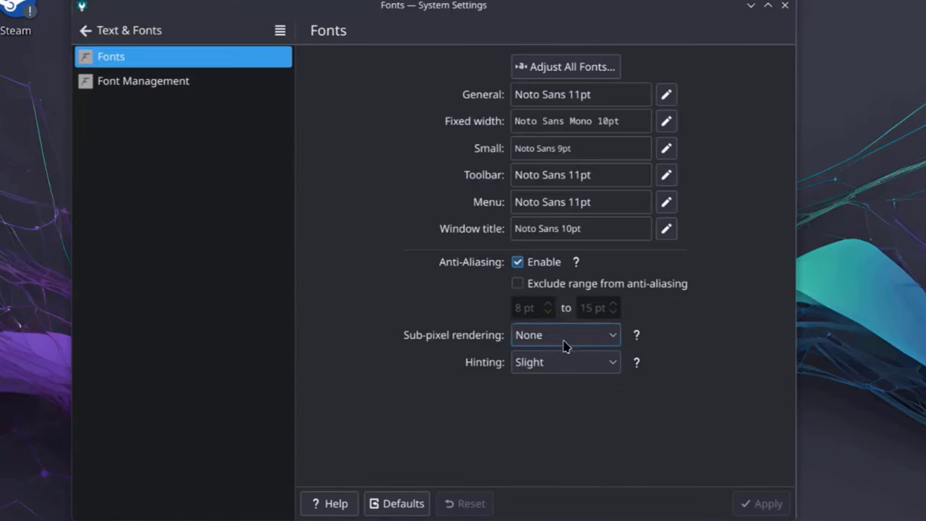
pyautogui.click(185, 85)
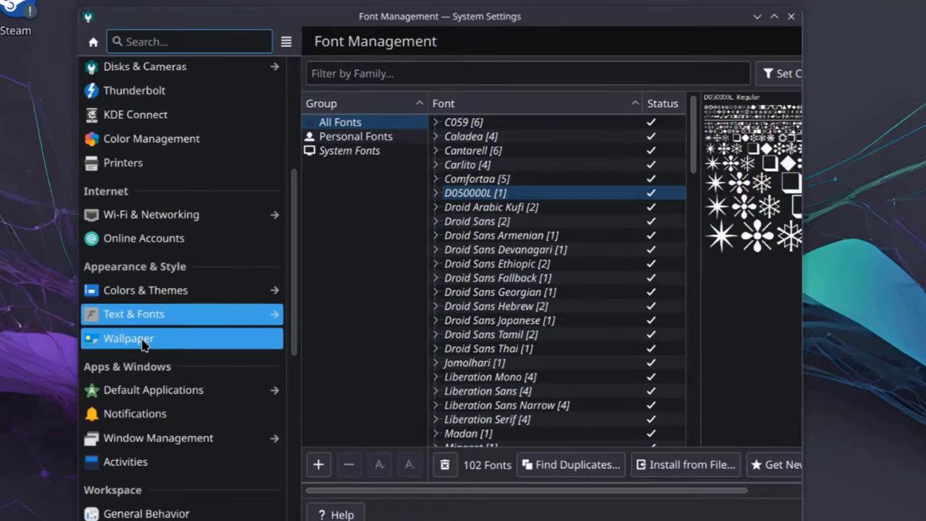
# Step: Pick the Kokkini image from the wallpaper grid and apply it
pyautogui.click(142, 337)
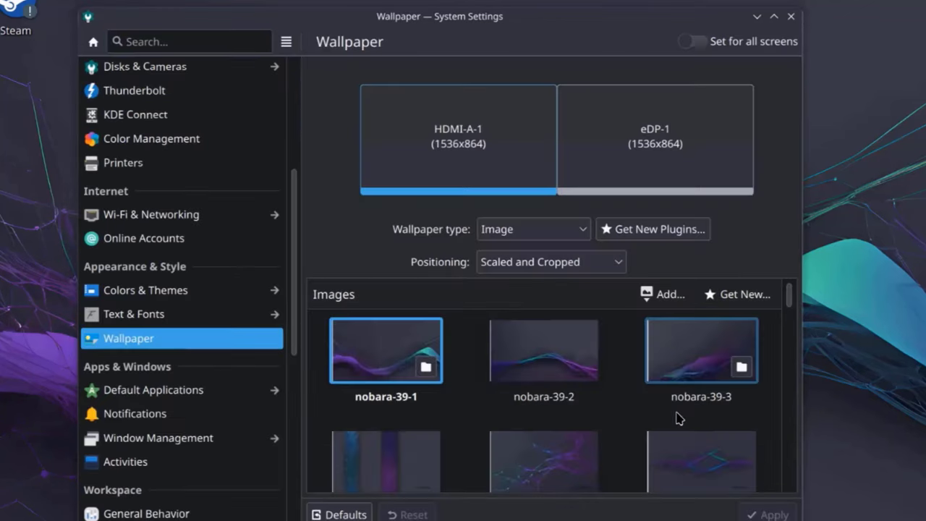
pyautogui.scroll(-2, 669, 414)
pyautogui.scroll(-8, 672, 398)
pyautogui.click(562, 384)
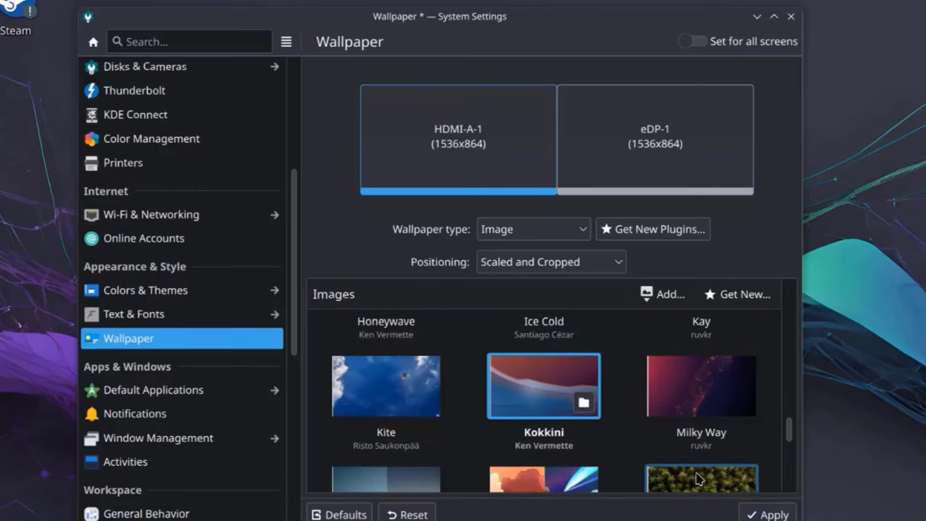
pyautogui.click(756, 511)
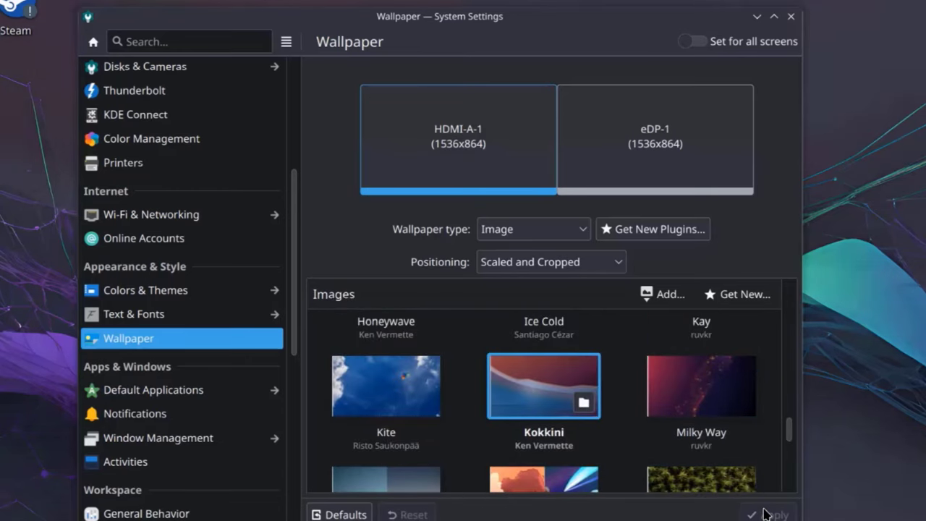
pyautogui.click(153, 389)
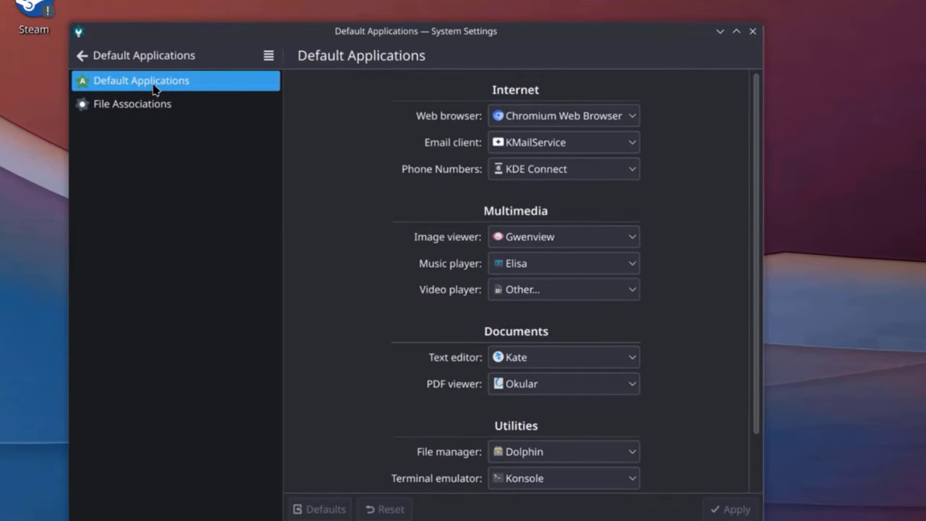
# Step: Review the web browser, email, image viewer, music and video player choices, keeping Chromium, Gwenview and Elisa
pyautogui.click(554, 117)
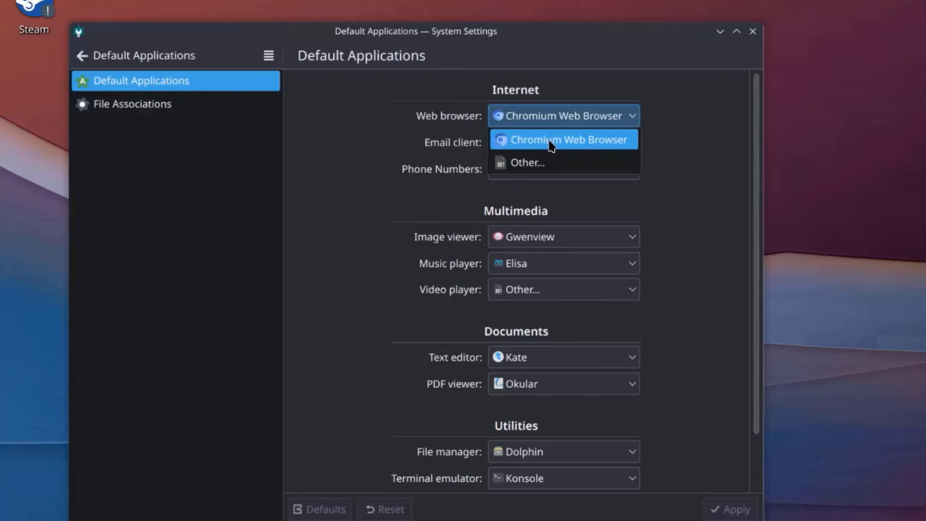
pyautogui.click(724, 170)
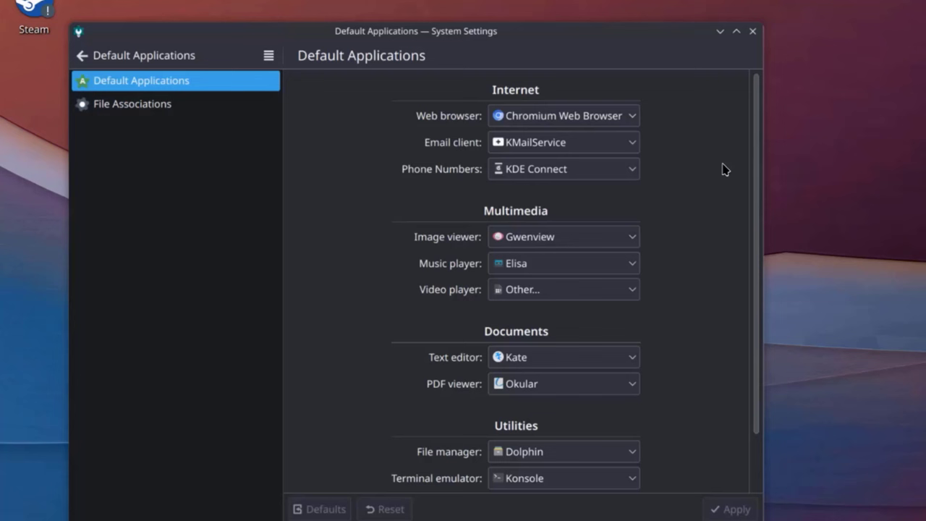
pyautogui.click(543, 145)
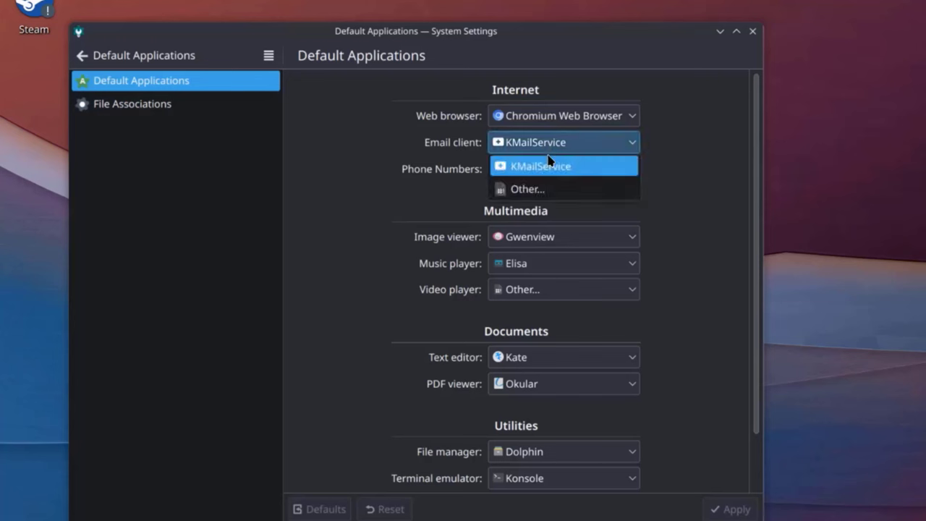
pyautogui.click(407, 162)
pyautogui.click(546, 236)
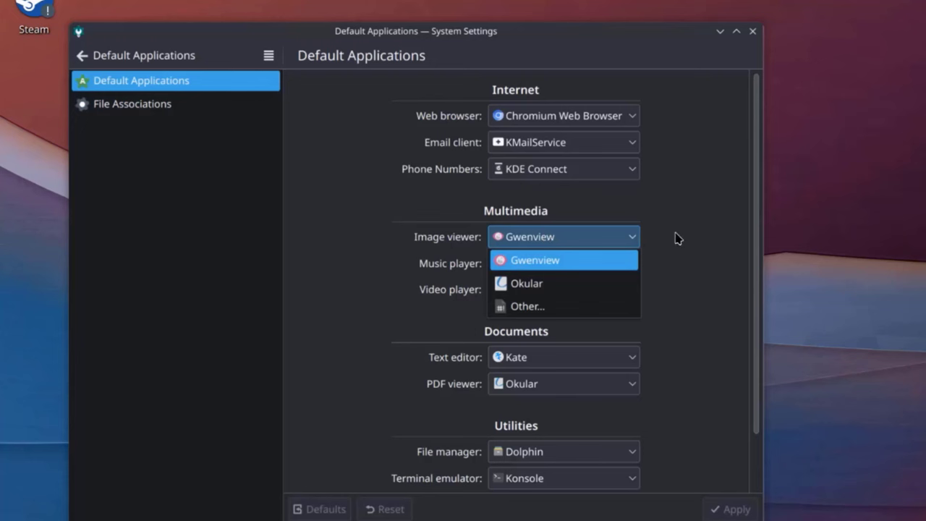
pyautogui.click(677, 238)
pyautogui.click(526, 265)
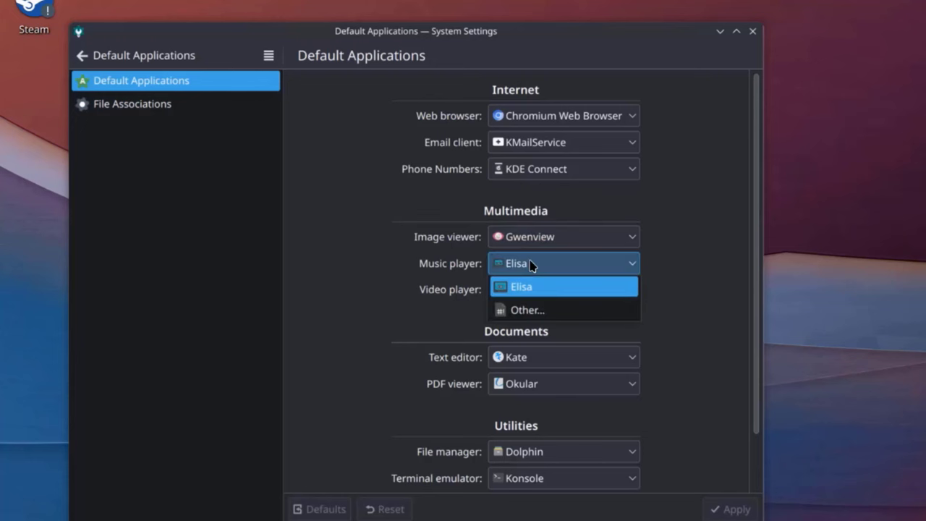
pyautogui.click(533, 262)
pyautogui.click(518, 299)
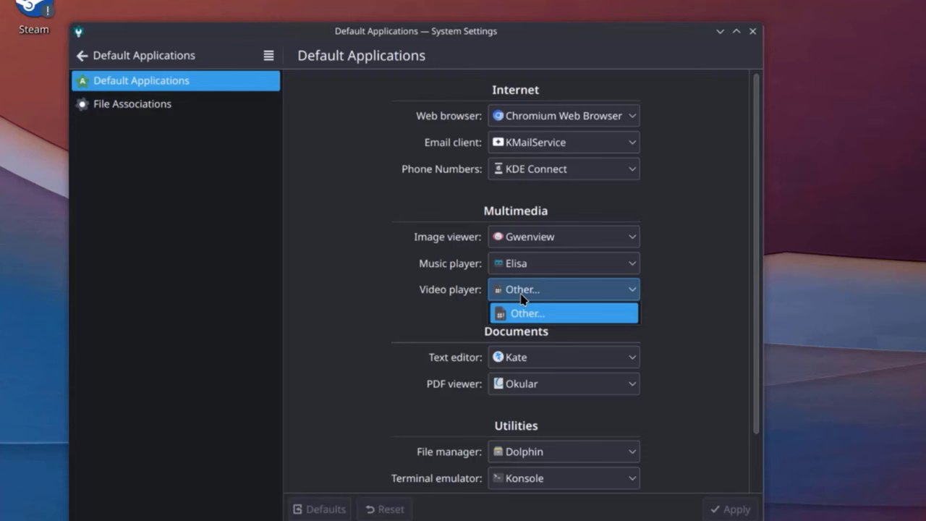
pyautogui.click(662, 302)
# Step: Review the text editor, PDF, file manager and archive choices, keeping Kate, Okular, Dolphin and Ark
pyautogui.scroll(-2, 669, 339)
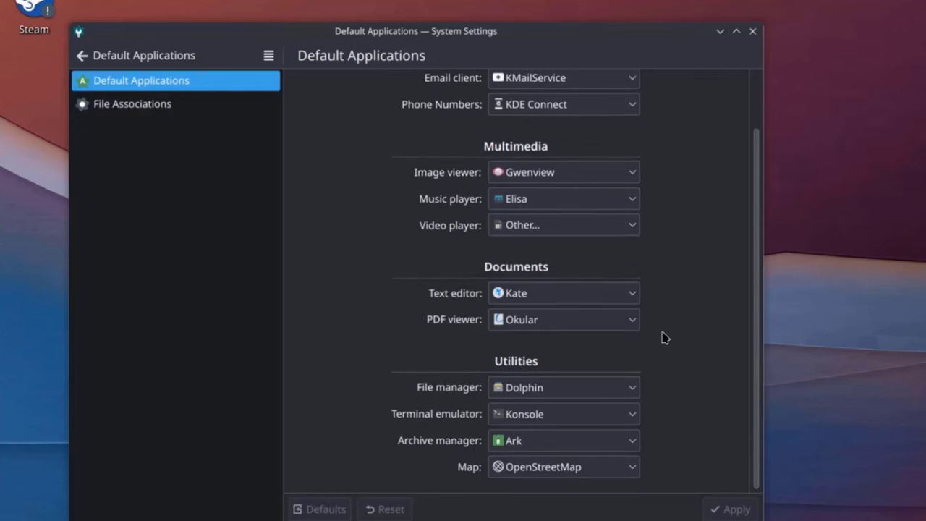
pyautogui.click(535, 296)
pyautogui.click(698, 304)
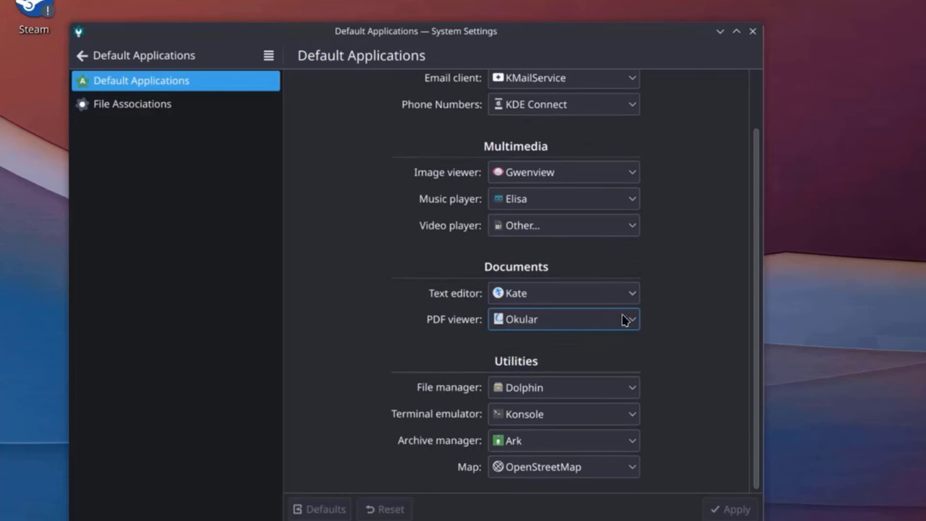
pyautogui.click(625, 320)
pyautogui.click(691, 314)
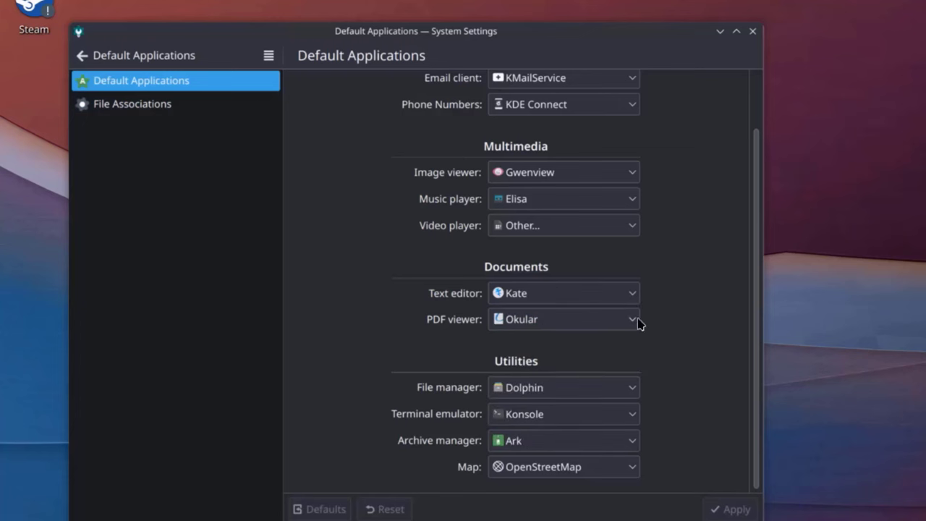
pyautogui.click(527, 389)
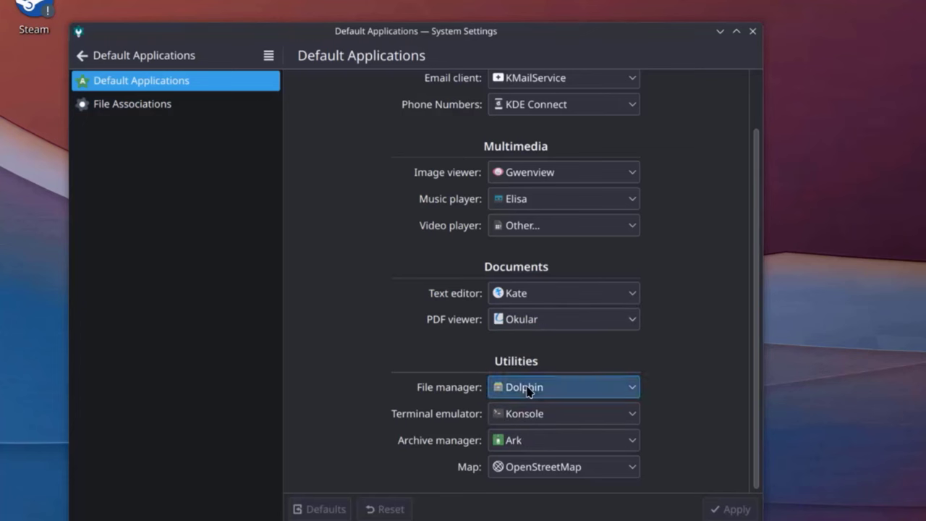
pyautogui.click(462, 430)
pyautogui.click(518, 442)
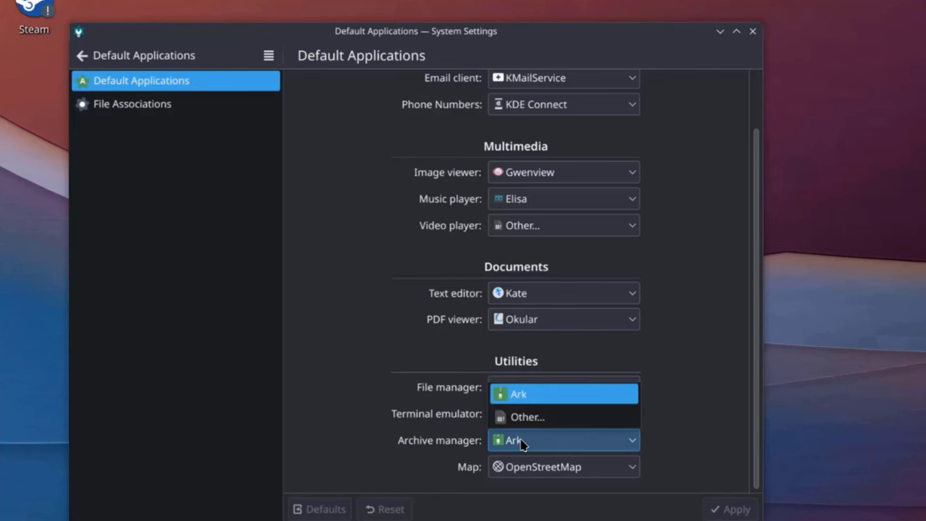
pyautogui.click(521, 440)
pyautogui.click(154, 103)
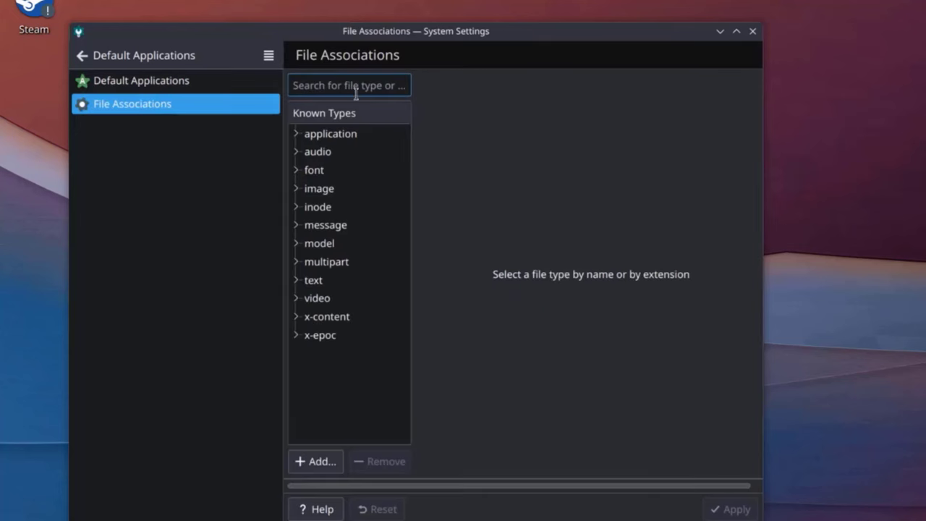
# Step: Inspect audio file types such as AMR and AC3 in Known Types
pyautogui.click(319, 139)
pyautogui.click(316, 151)
pyautogui.click(325, 170)
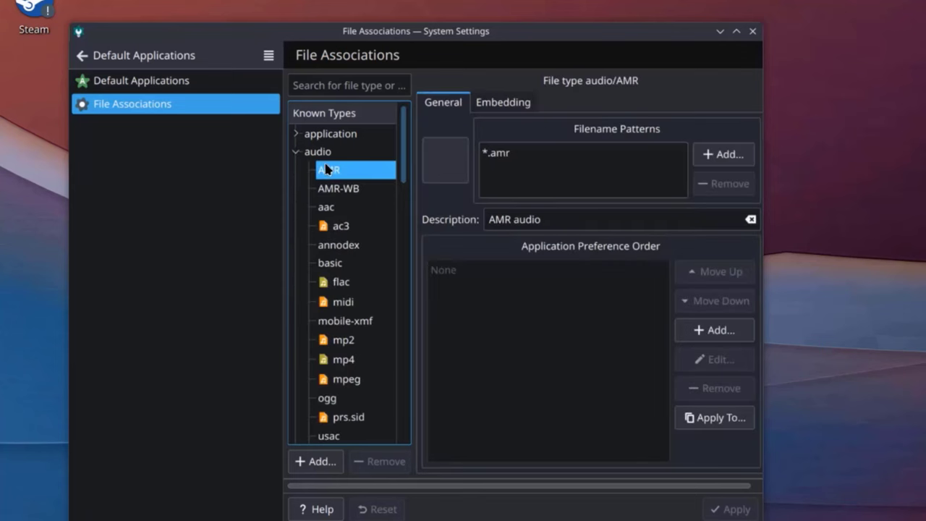
pyautogui.press('Up')
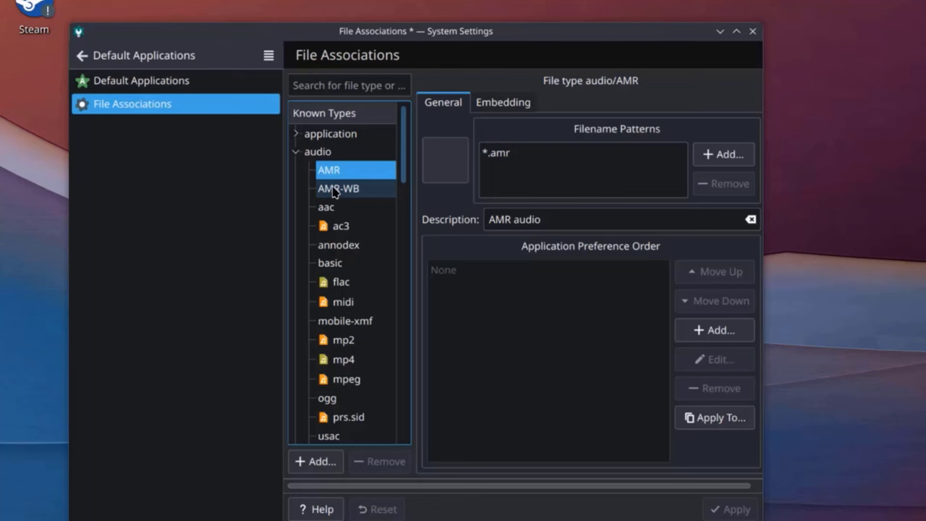
pyautogui.click(335, 189)
pyautogui.click(337, 226)
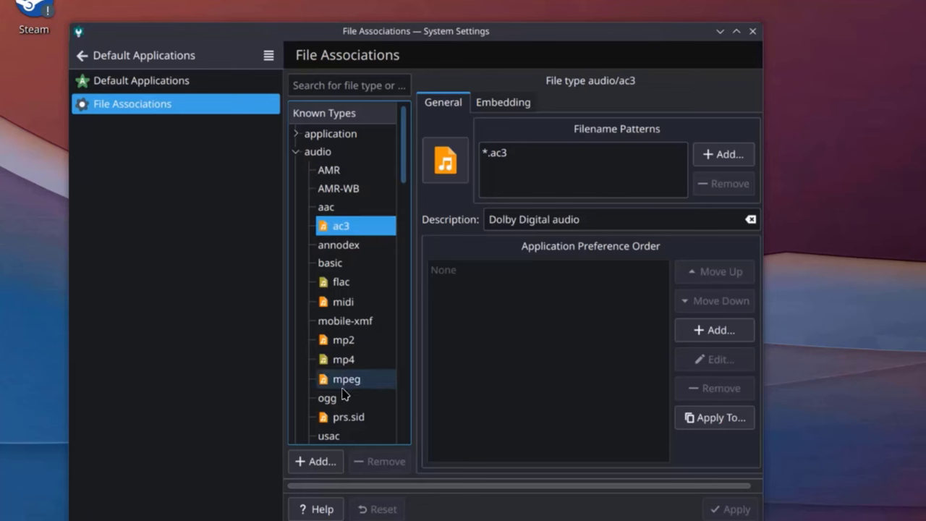
pyautogui.click(296, 158)
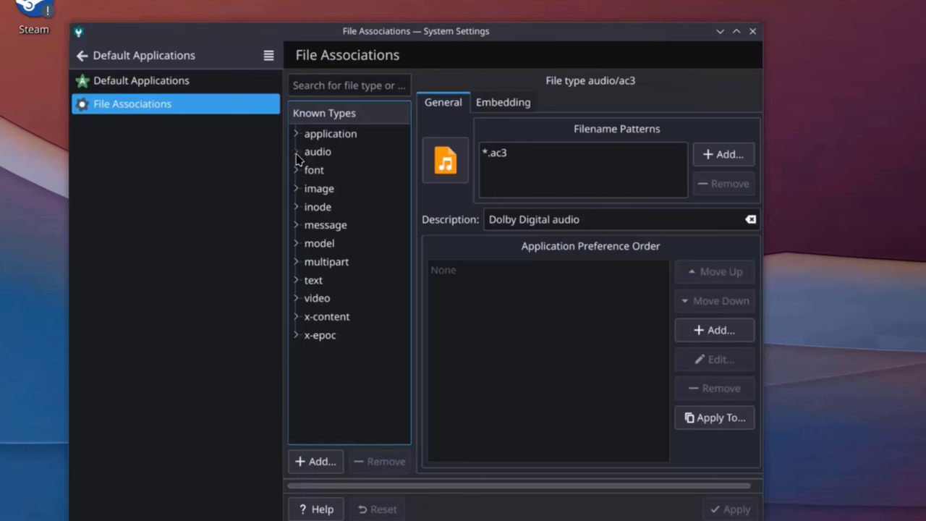
# Step: Expand the image file types category and scroll through it
pyautogui.click(337, 189)
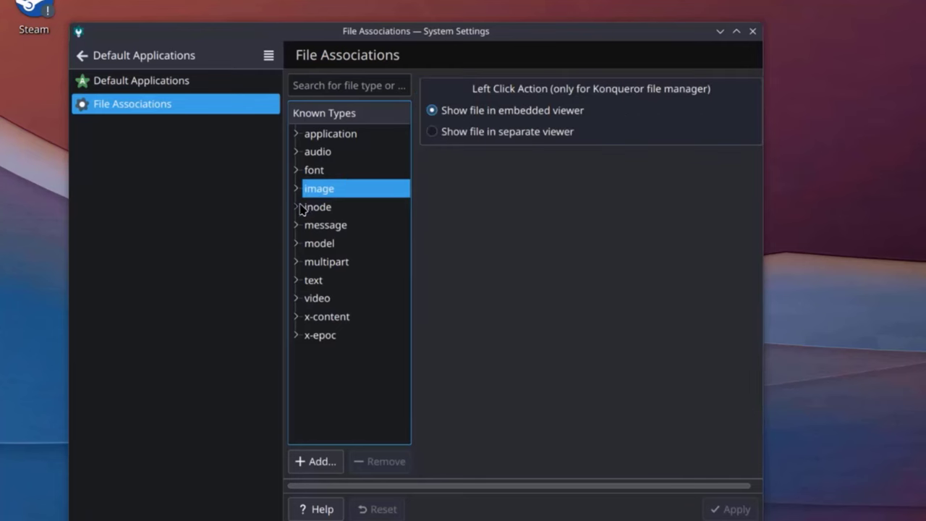
pyautogui.click(295, 207)
pyautogui.click(296, 188)
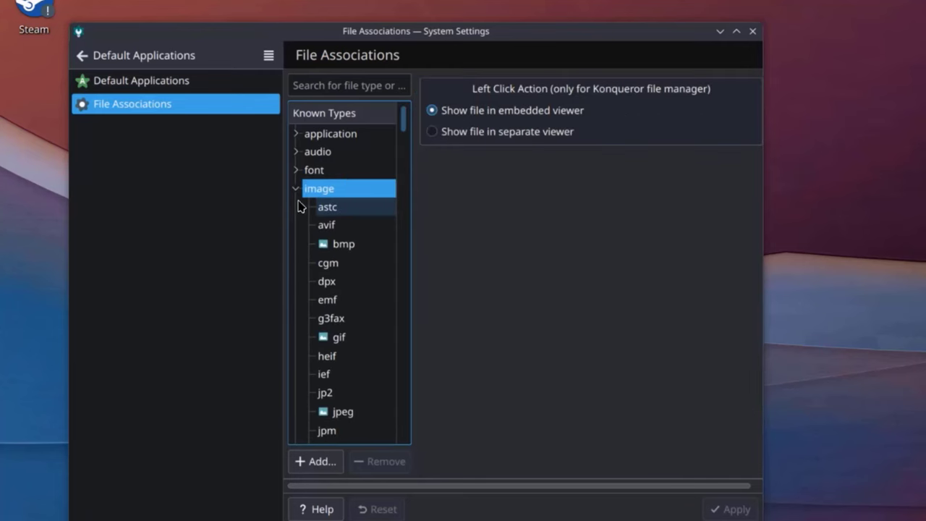
pyautogui.scroll(-5, 361, 304)
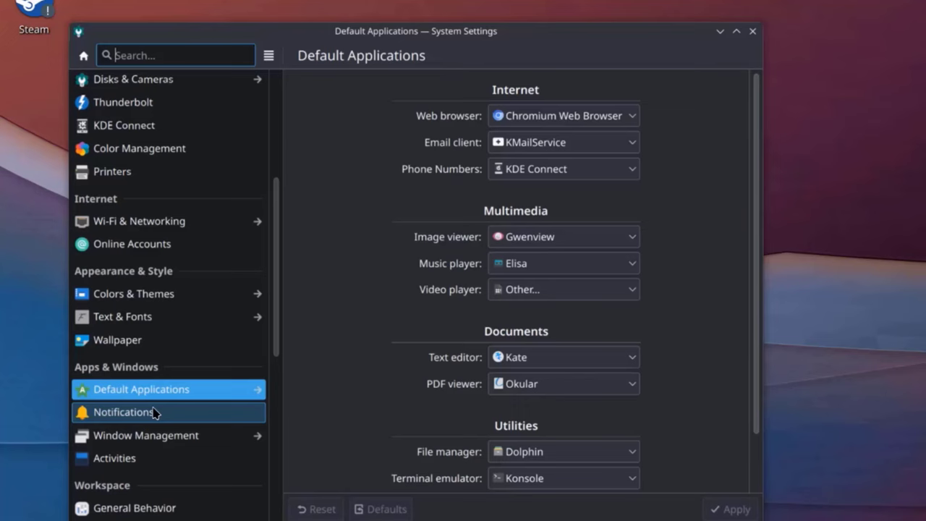
# Step: Review the notification settings and the Window Behavior tabs: titlebar, window actions, movement, advanced
pyautogui.click(153, 410)
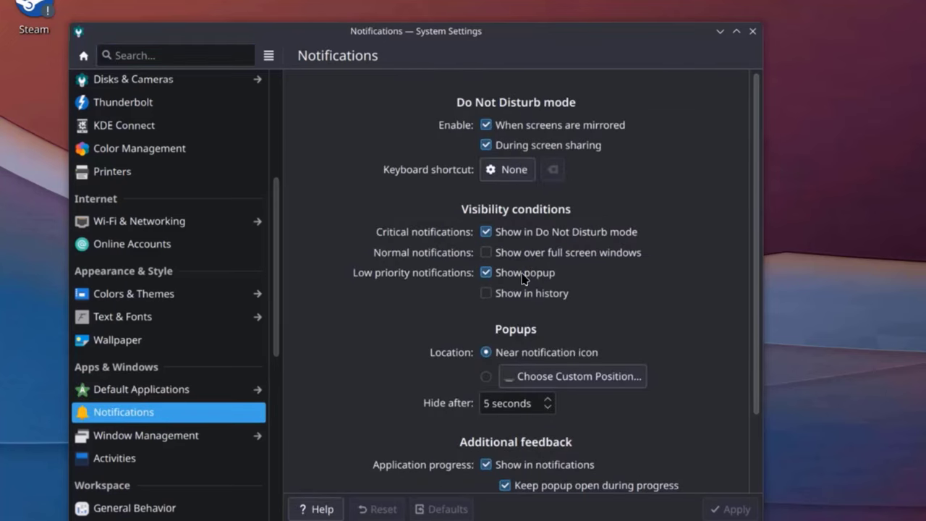
pyautogui.scroll(-3, 618, 319)
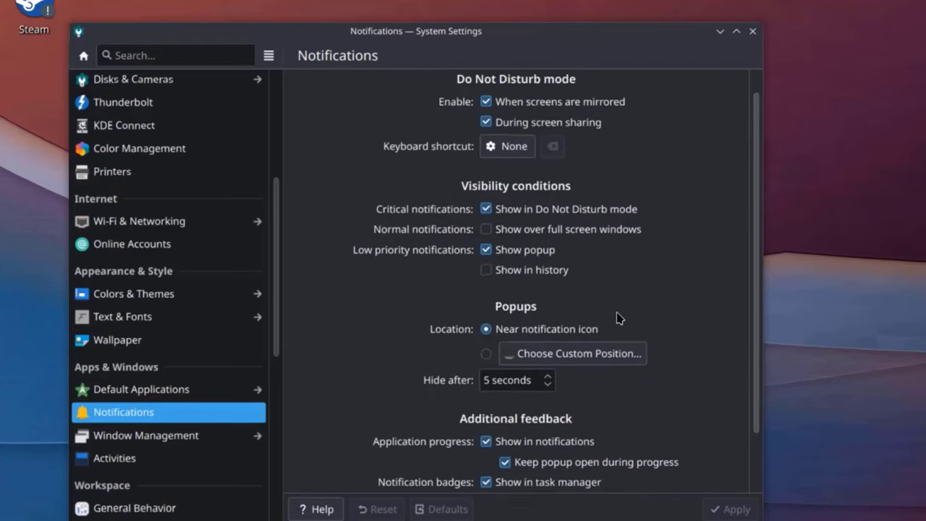
pyautogui.scroll(3, 600, 343)
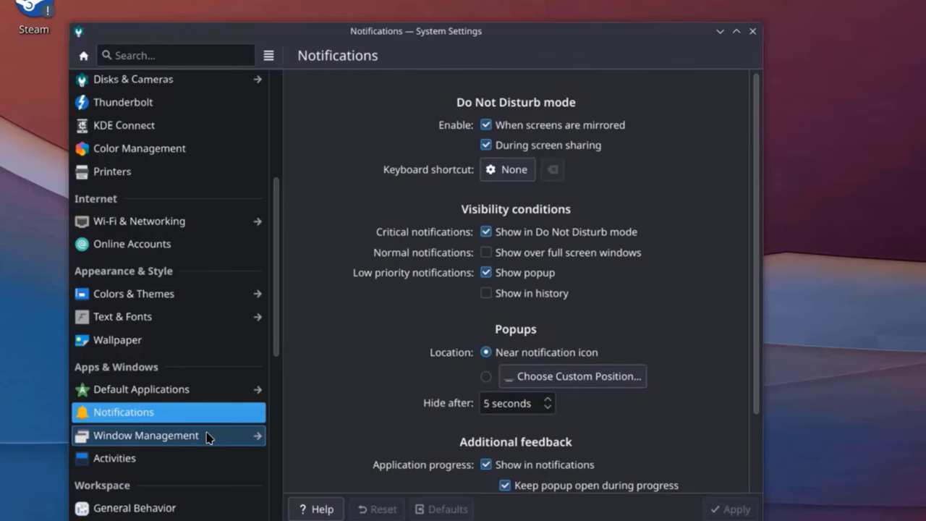
pyautogui.click(207, 436)
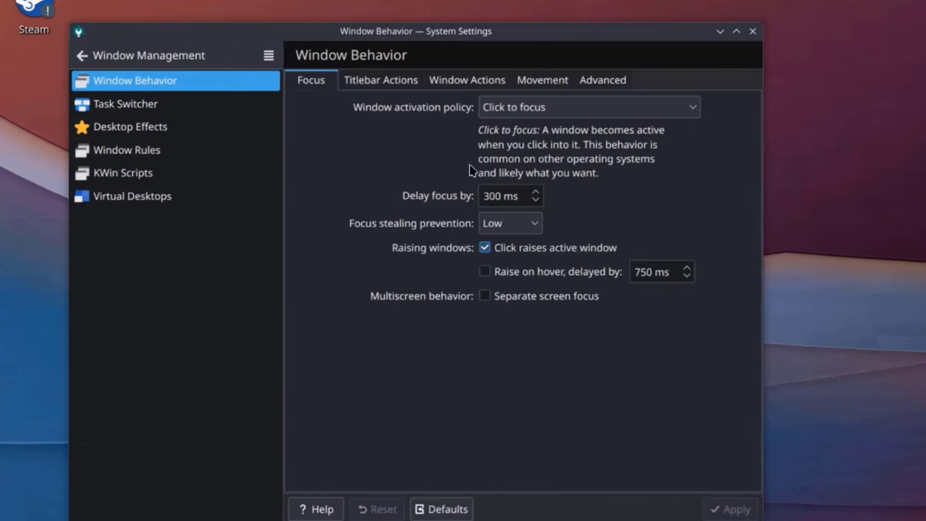
pyautogui.click(381, 83)
pyautogui.click(468, 81)
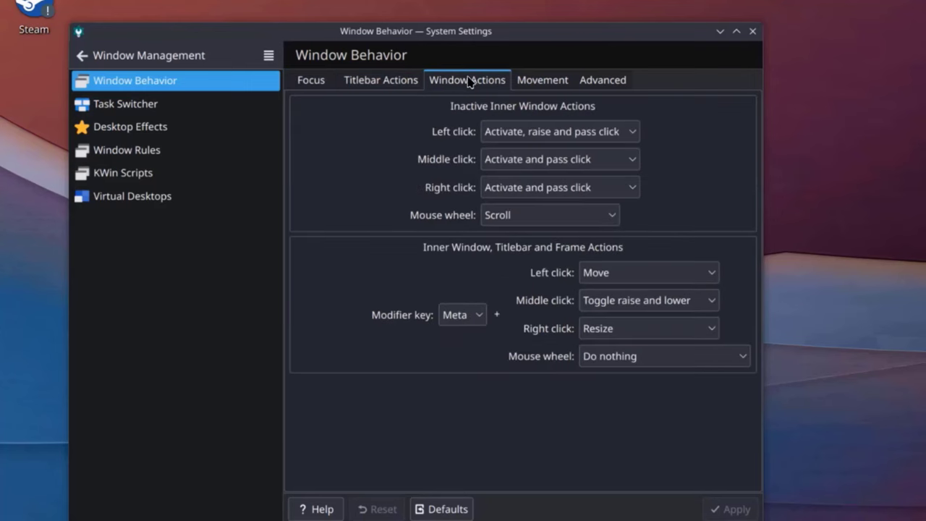
pyautogui.click(384, 84)
pyautogui.click(467, 81)
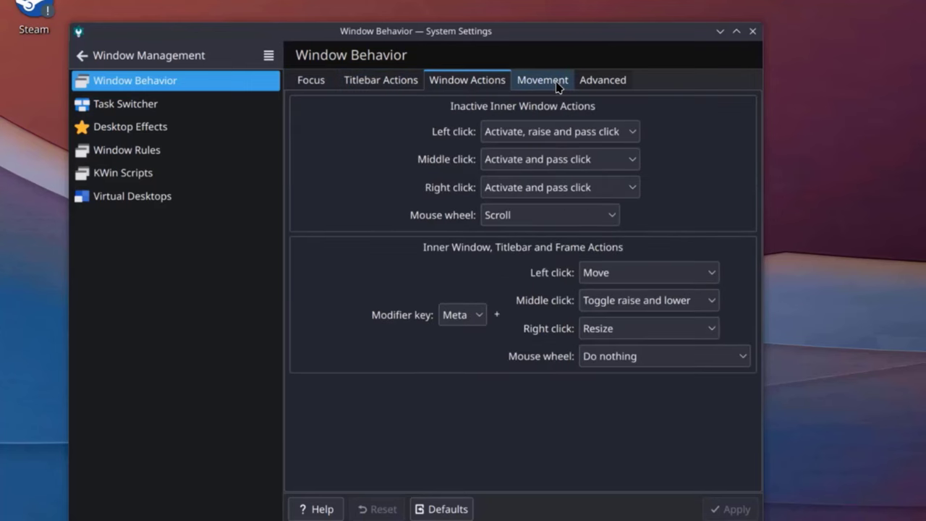
pyautogui.click(558, 84)
pyautogui.click(609, 87)
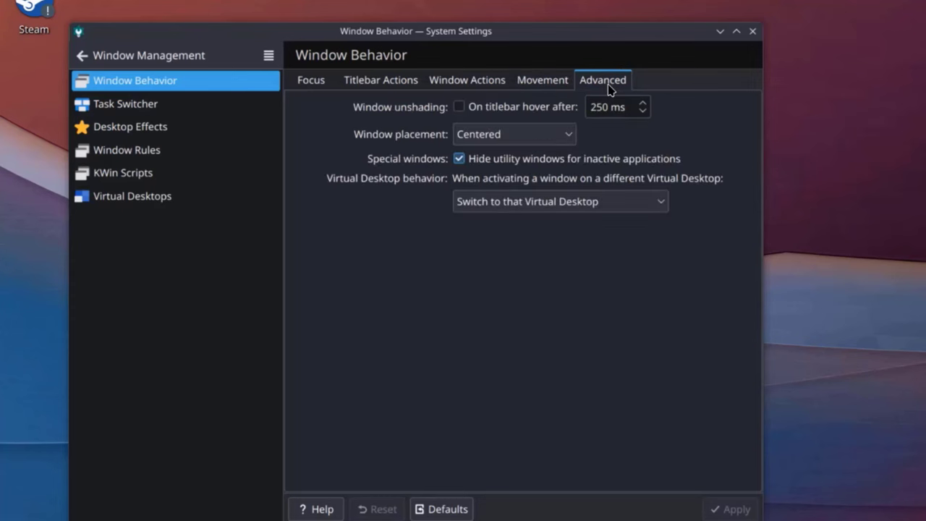
# Step: Check the Task Switcher and scroll through the Desktop Effects list
pyautogui.click(160, 108)
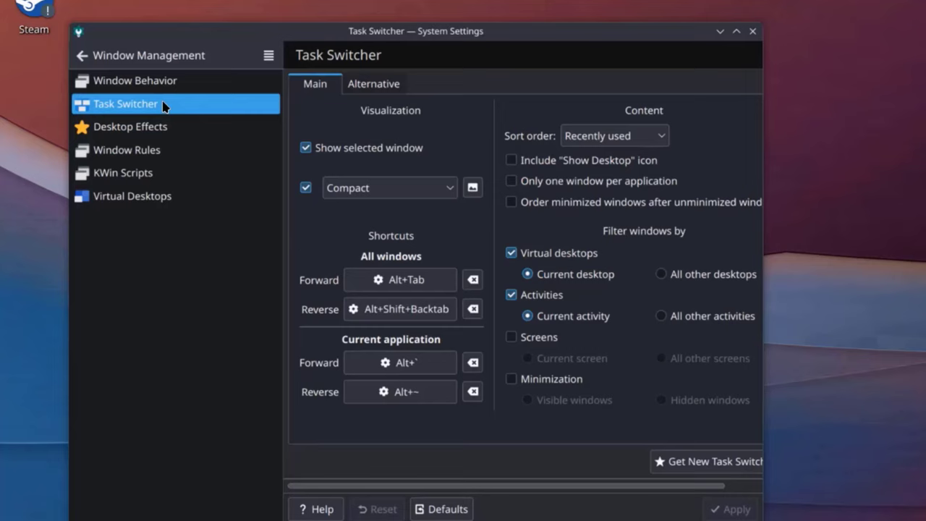
pyautogui.click(130, 127)
pyautogui.scroll(-1, 384, 223)
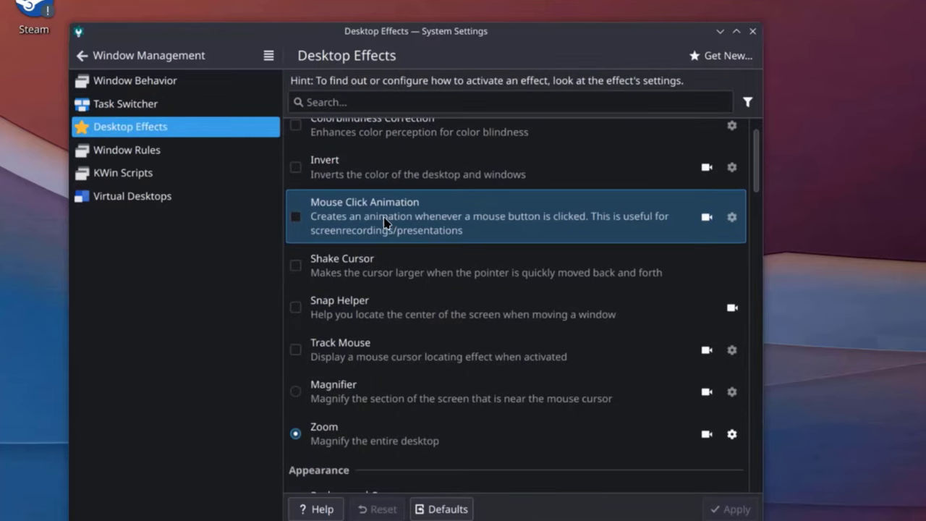
pyautogui.scroll(1, 414, 233)
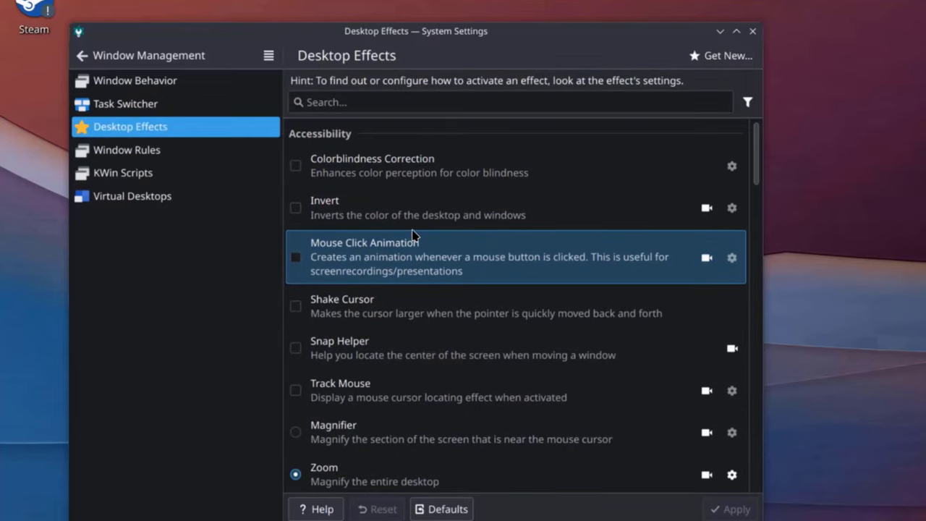
pyautogui.scroll(-7, 416, 289)
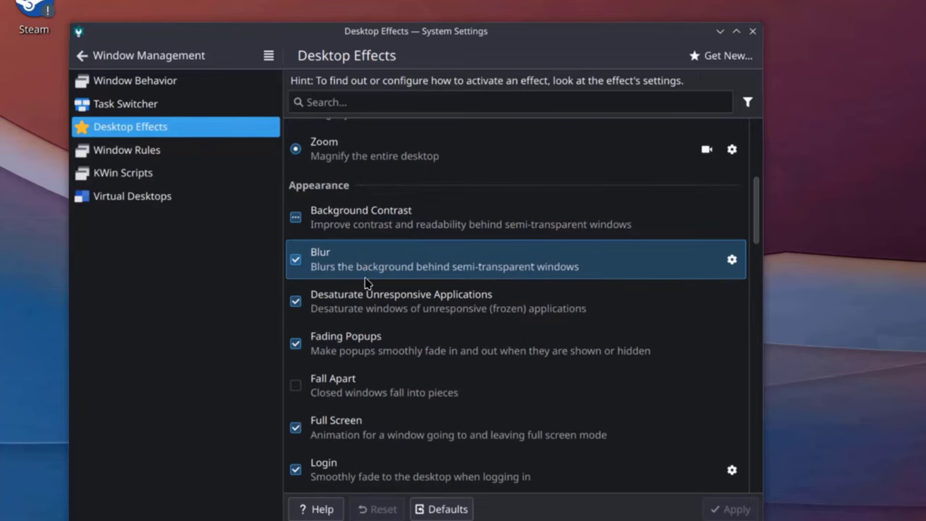
pyautogui.scroll(-10, 376, 303)
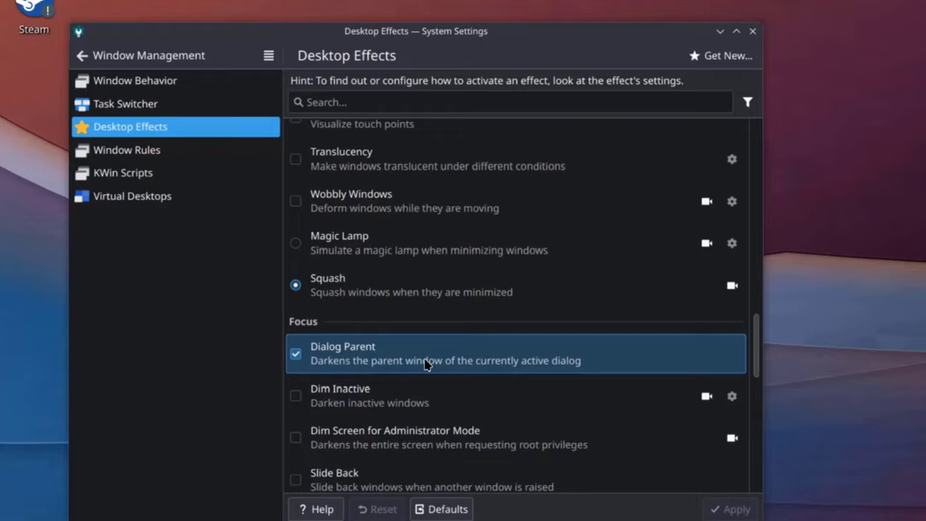
pyautogui.scroll(-3, 424, 363)
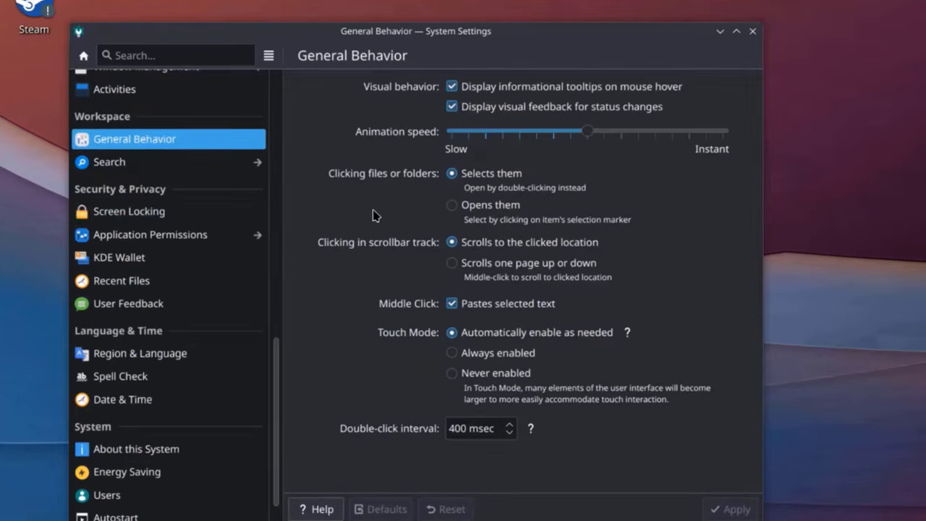
# Step: Look through the Screen Locking, Application Permissions, KDE Wallet and Recent Files settings
pyautogui.click(154, 217)
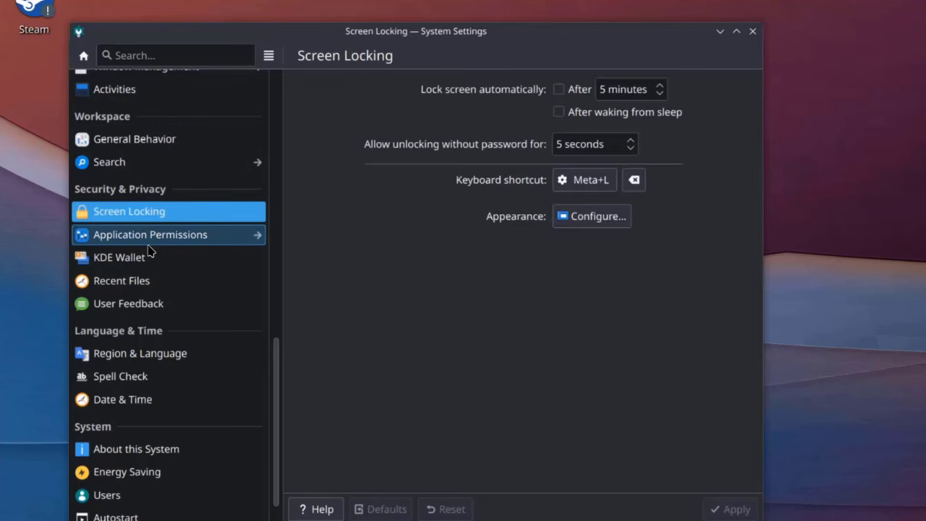
pyautogui.click(152, 235)
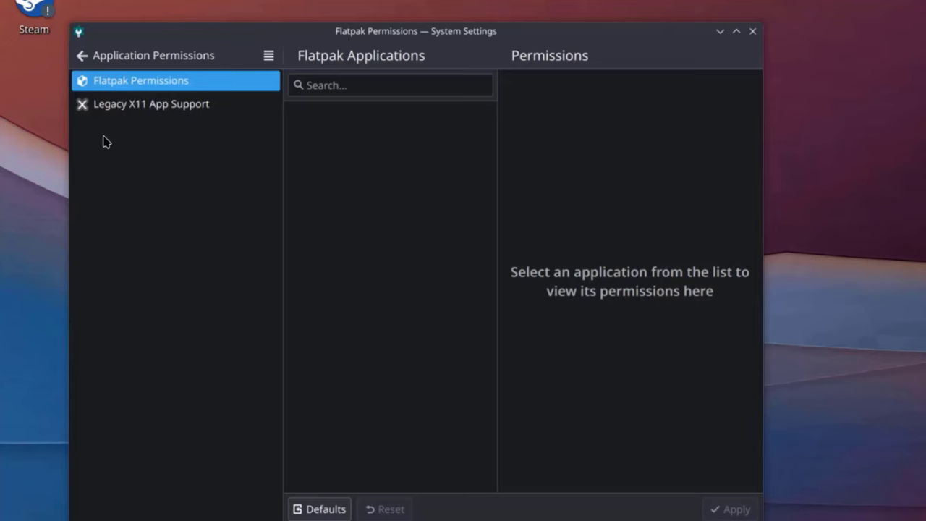
pyautogui.click(127, 57)
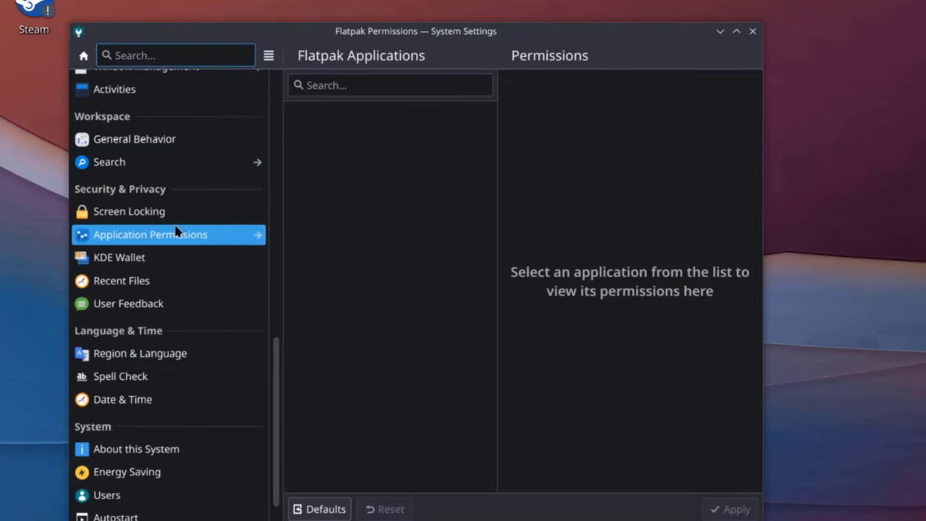
pyautogui.click(172, 257)
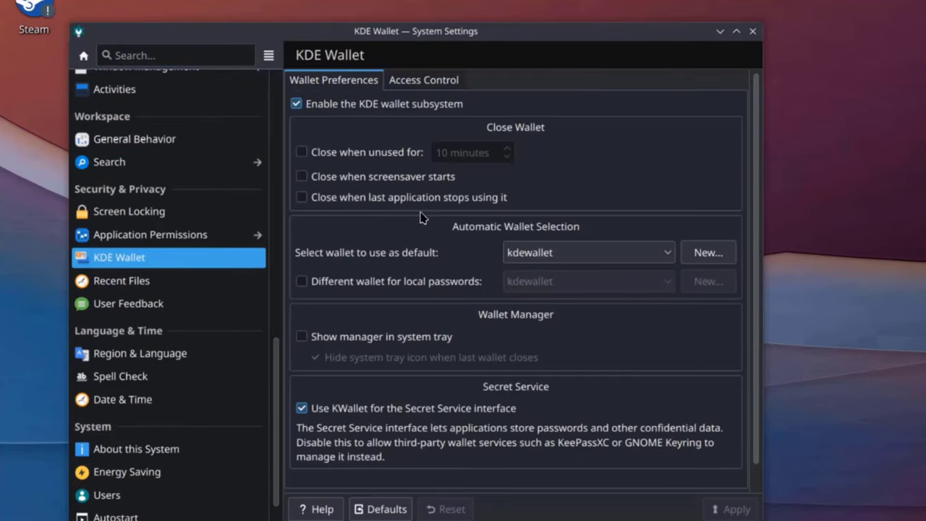
pyautogui.click(150, 282)
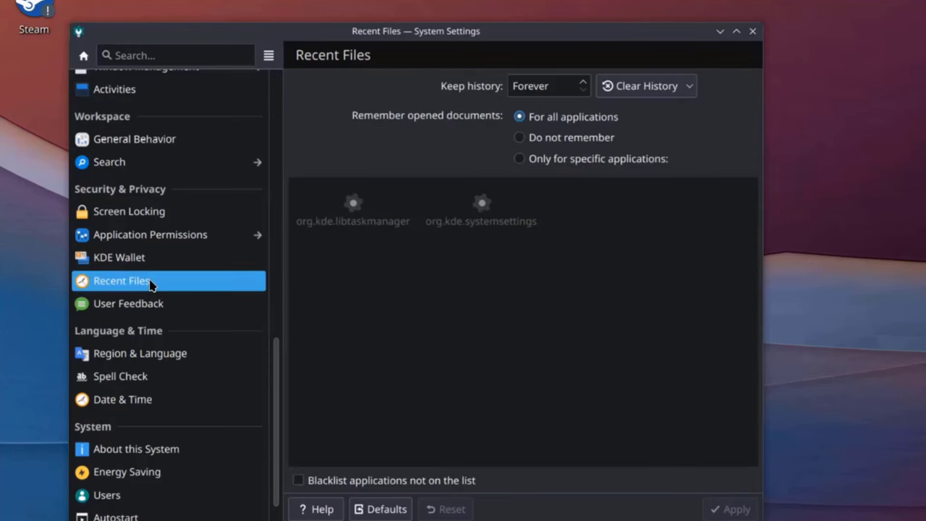
# Step: Browse Region & Language, Spell Check and Date & Time, ending on Energy Saving
pyautogui.click(148, 352)
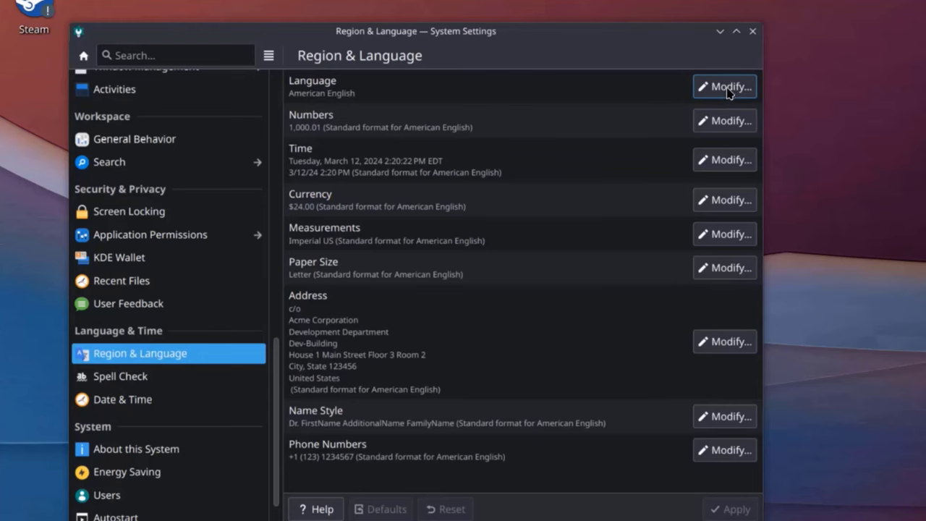
pyautogui.click(134, 376)
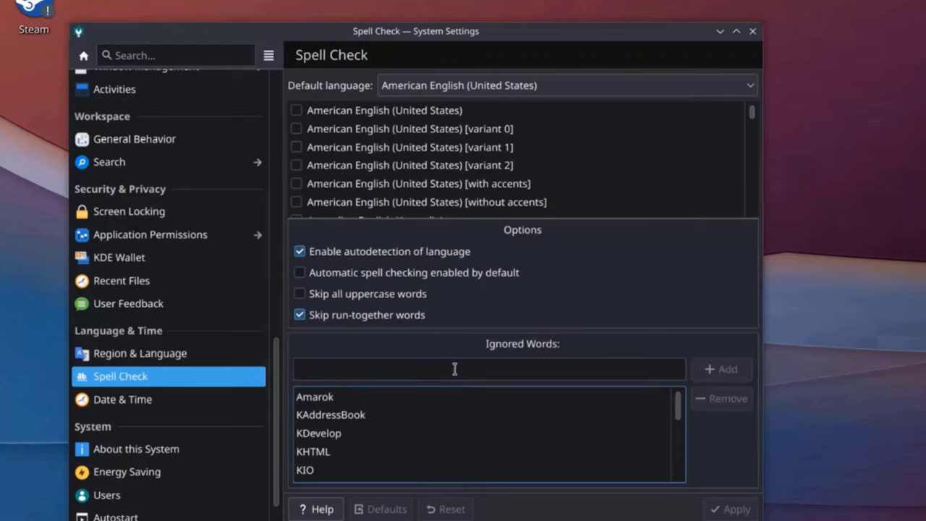
pyautogui.click(139, 402)
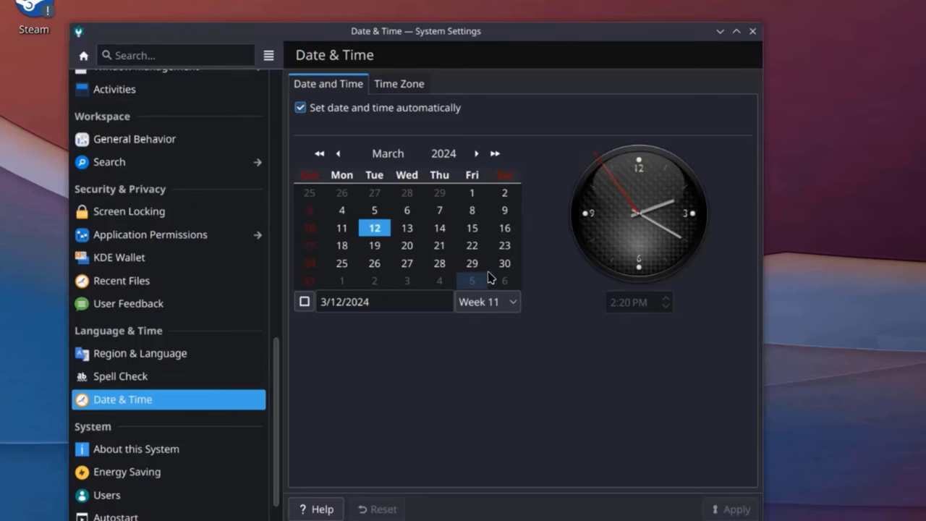
pyautogui.click(134, 471)
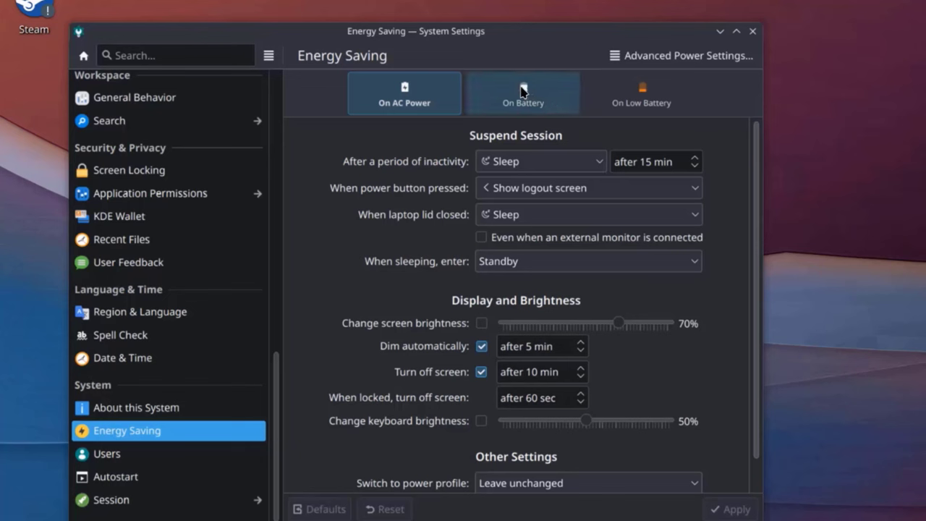
# Step: Compare the On Battery and Low Battery power profiles, returning to AC power
pyautogui.click(564, 101)
pyautogui.click(633, 100)
pyautogui.click(434, 98)
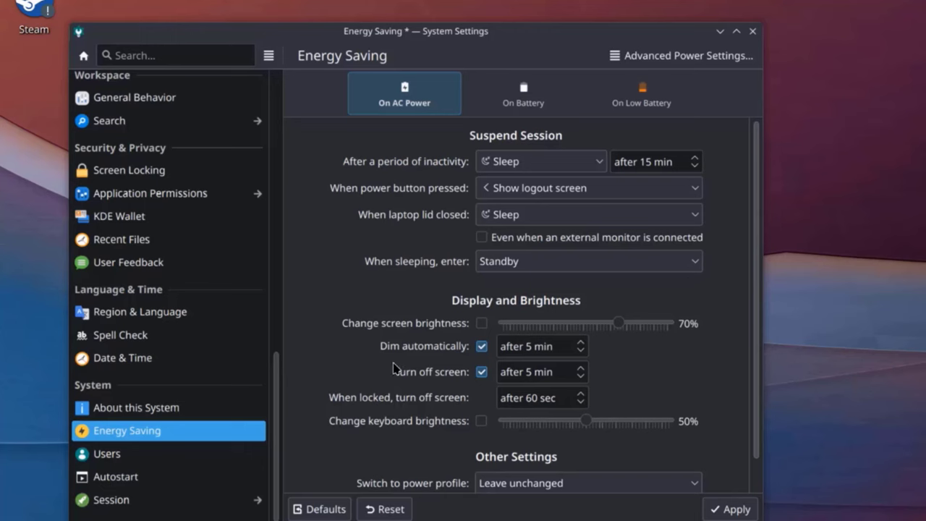
# Step: Start a new user account, review its account type options, then launch Discover from the taskbar
pyautogui.click(238, 453)
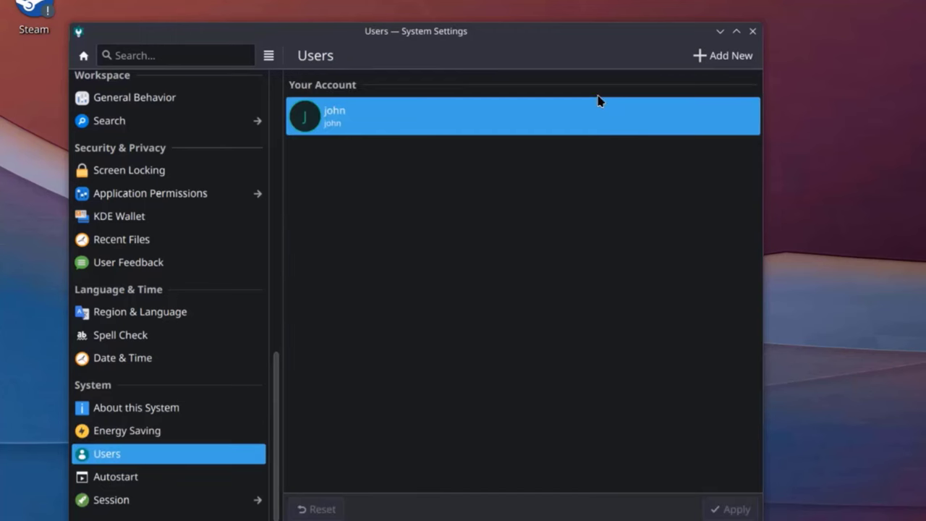
pyautogui.click(722, 55)
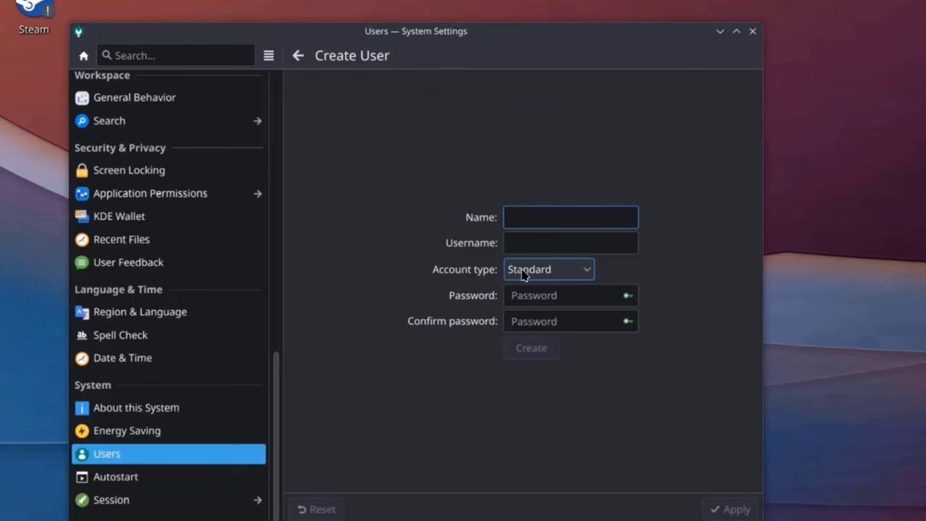
pyautogui.click(558, 270)
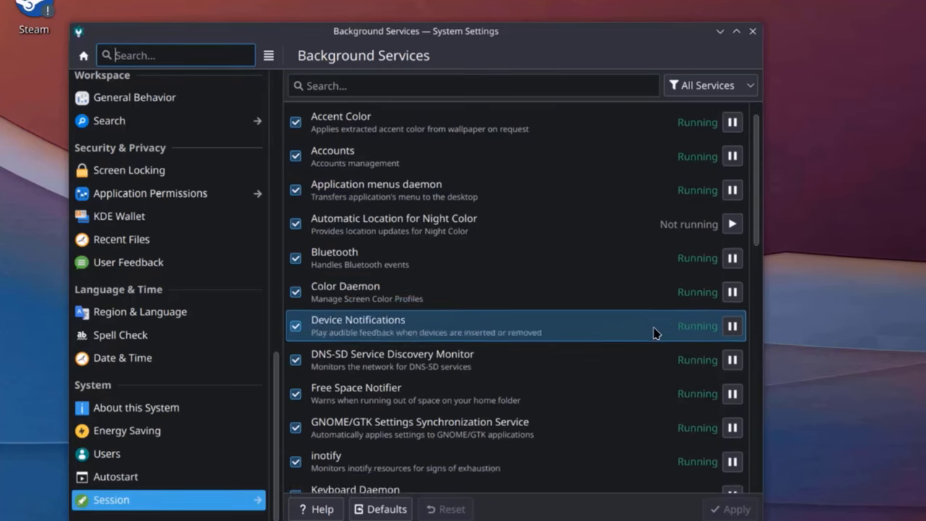
pyautogui.scroll(-5, 658, 337)
pyautogui.scroll(-2, 725, 361)
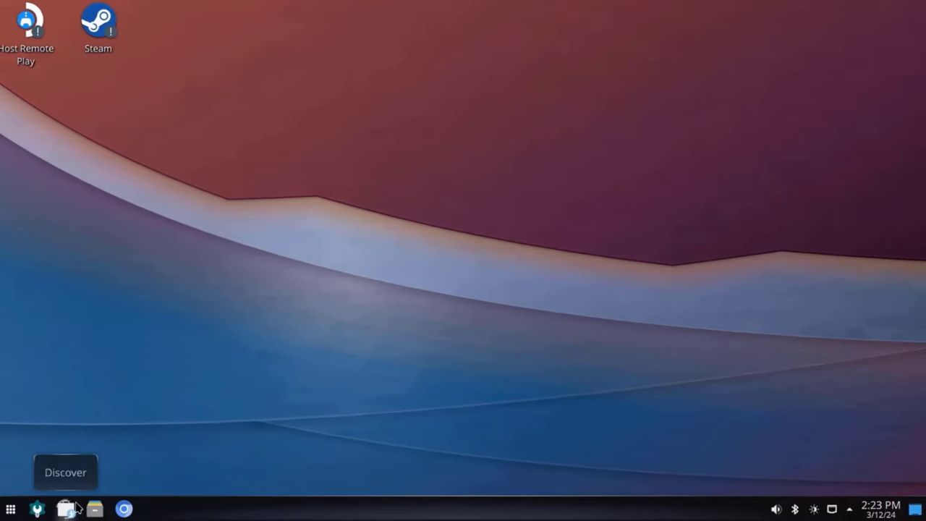
pyautogui.click(76, 504)
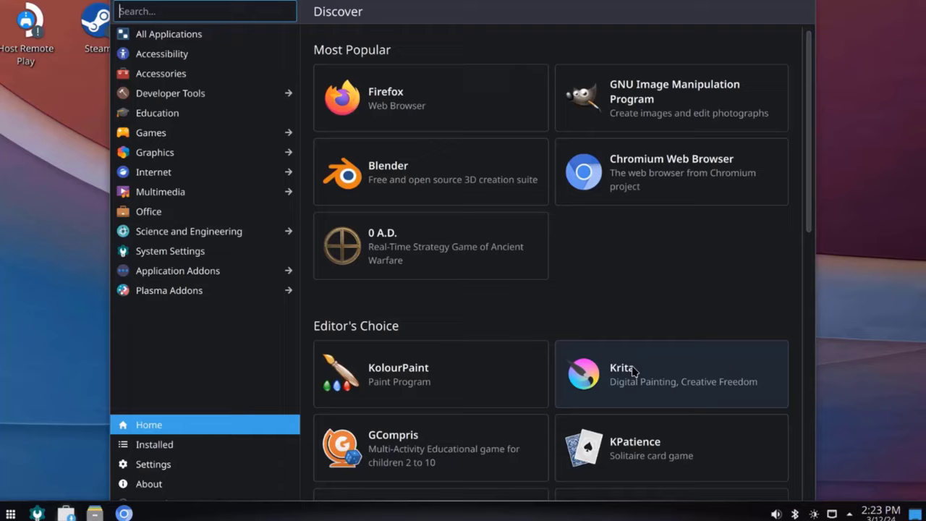
# Step: Install and launch Firefox from Discover, then list All Applications (3,083 items)
pyautogui.scroll(-2, 651, 354)
pyautogui.scroll(2, 694, 340)
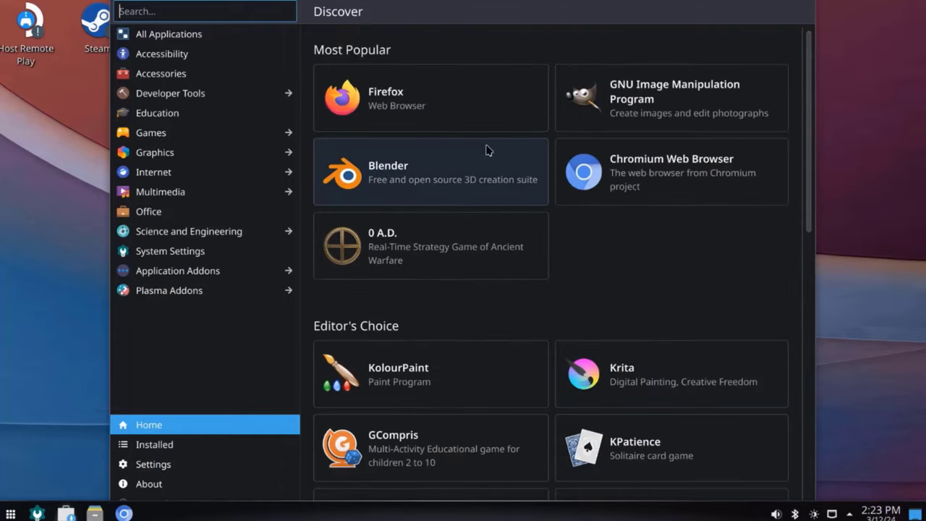
pyautogui.click(452, 109)
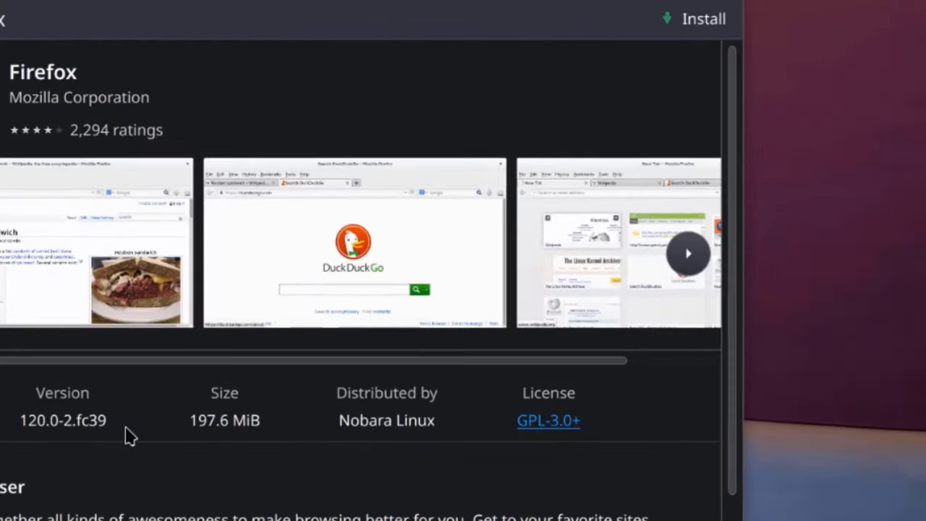
pyautogui.click(759, 17)
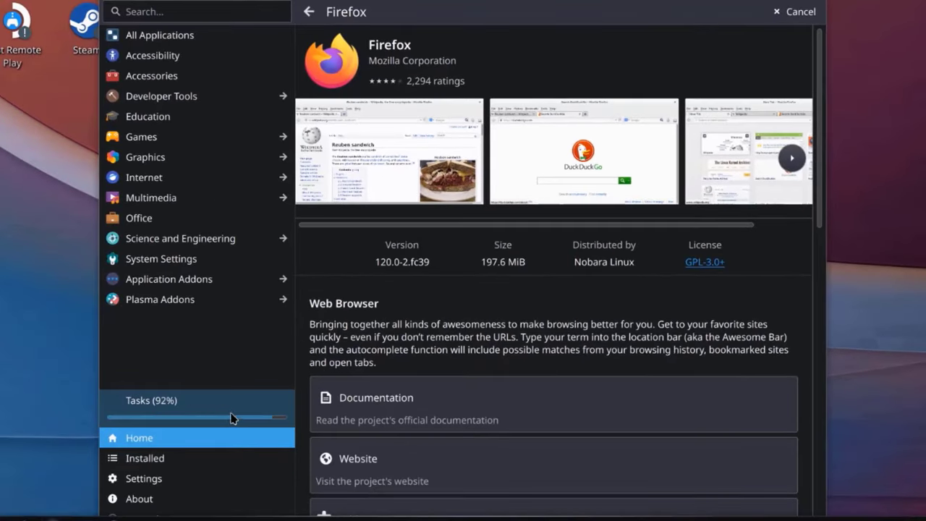
pyautogui.click(185, 7)
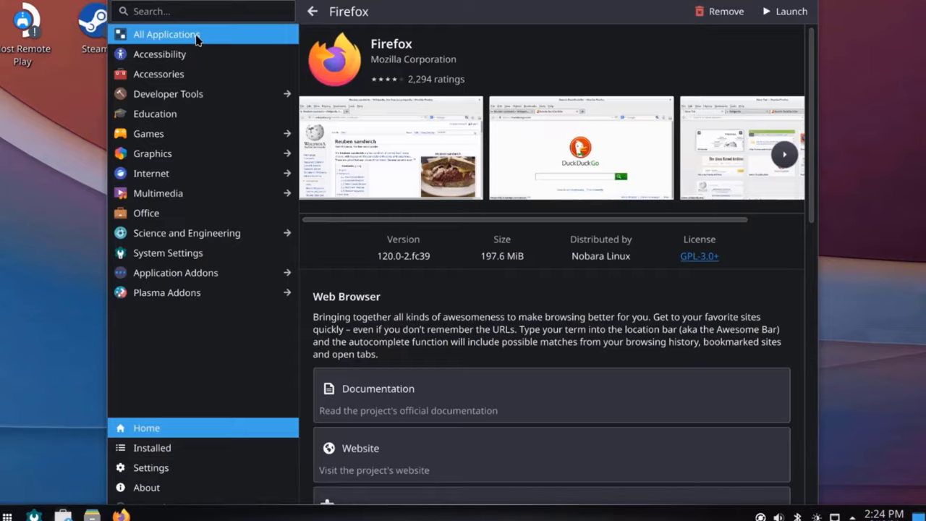
pyautogui.click(196, 36)
# Step: Browse the Accessibility, Accessories and Education categories in Discover, scrolling through their app lists
pyautogui.scroll(-3, 535, 235)
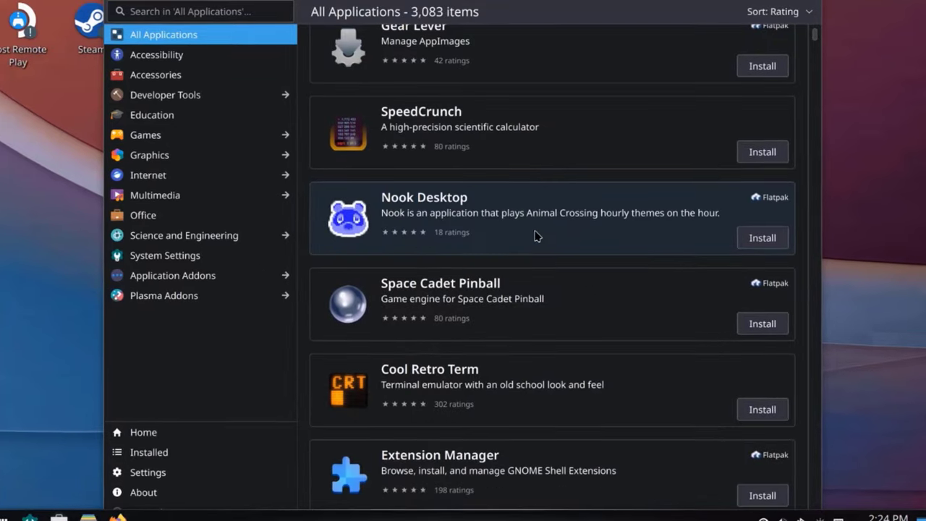
pyautogui.scroll(-3, 535, 235)
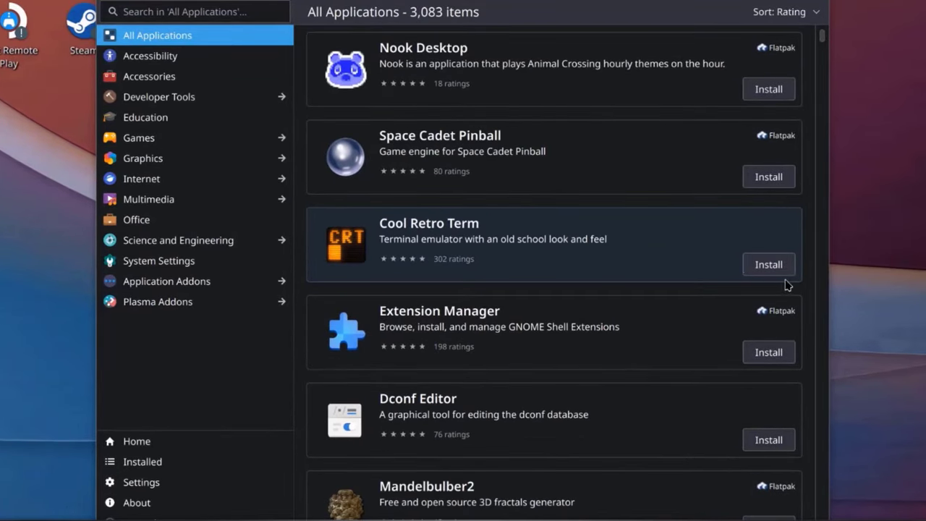
pyautogui.scroll(-3, 723, 318)
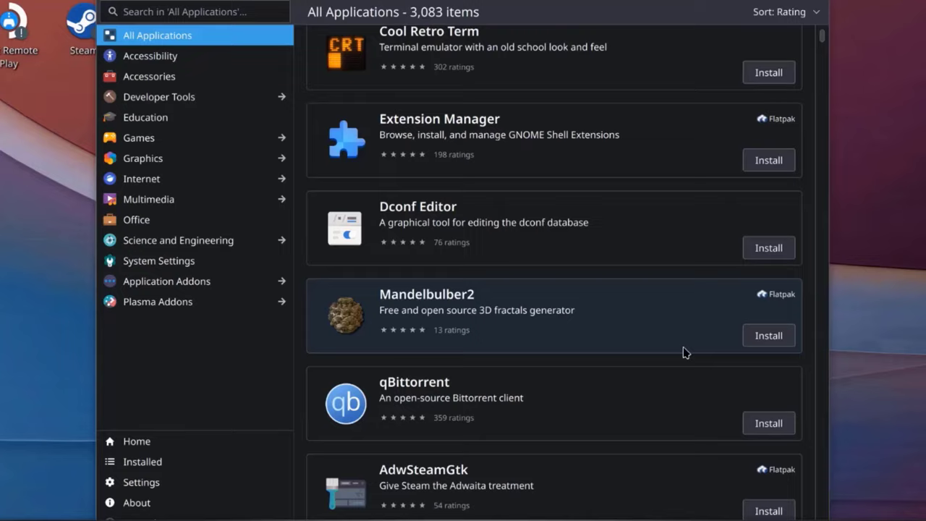
pyautogui.scroll(-10, 685, 353)
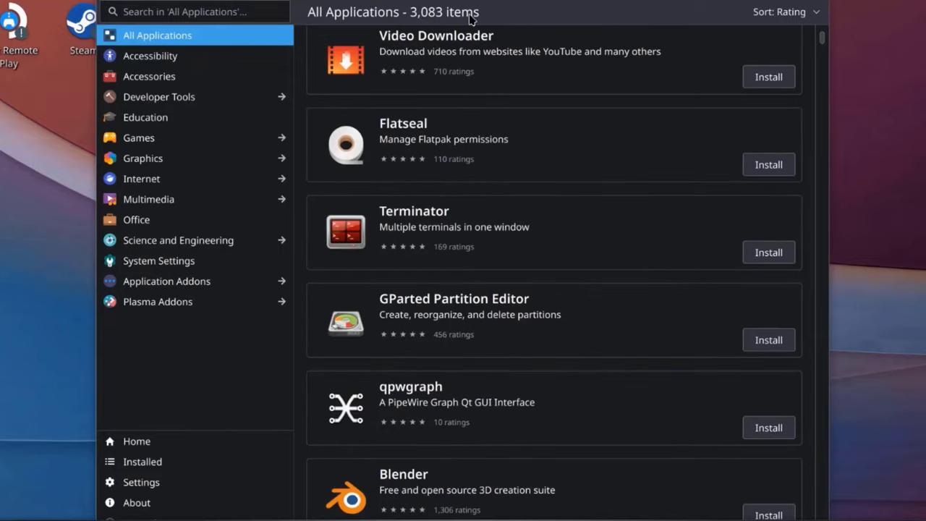
pyautogui.click(238, 59)
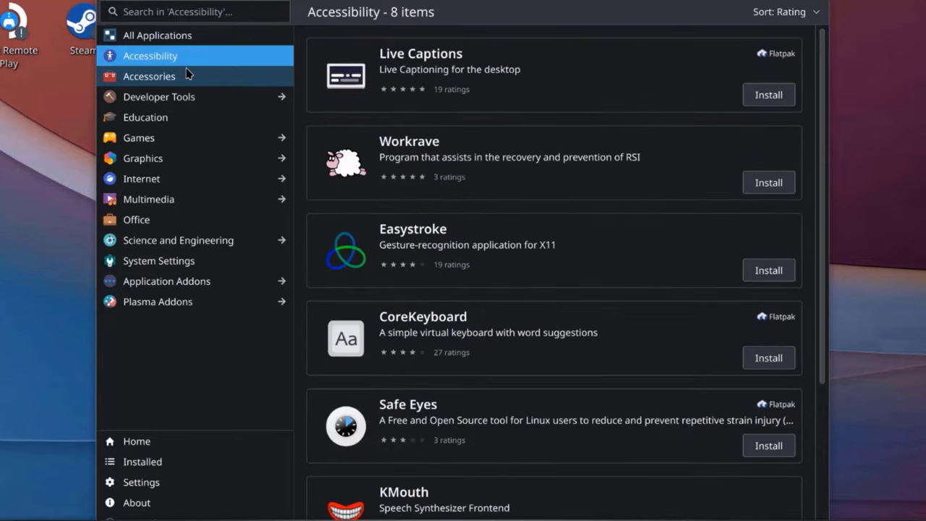
pyautogui.click(186, 73)
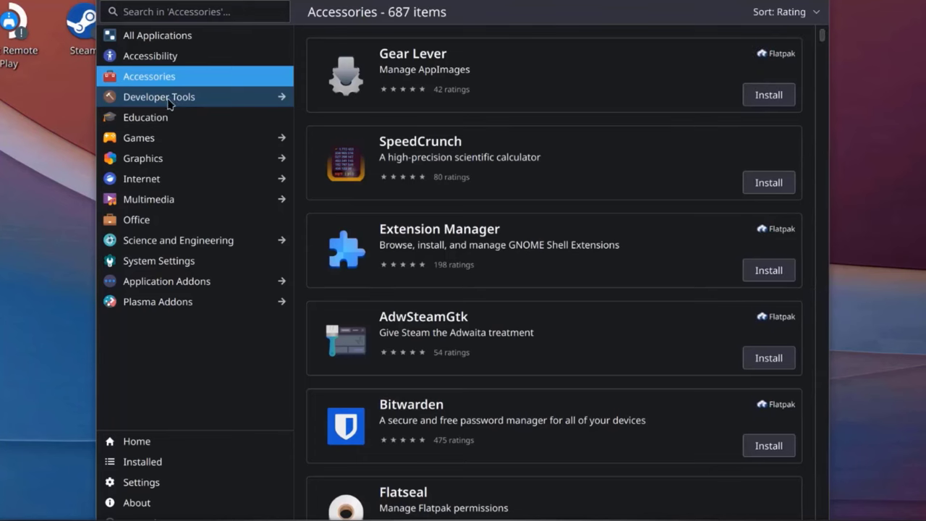
pyautogui.click(162, 117)
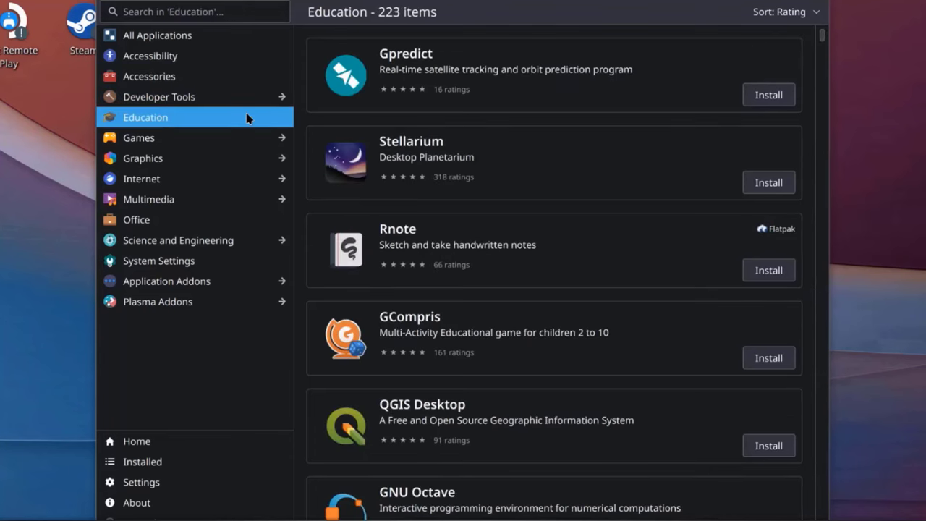
pyautogui.scroll(-10, 614, 215)
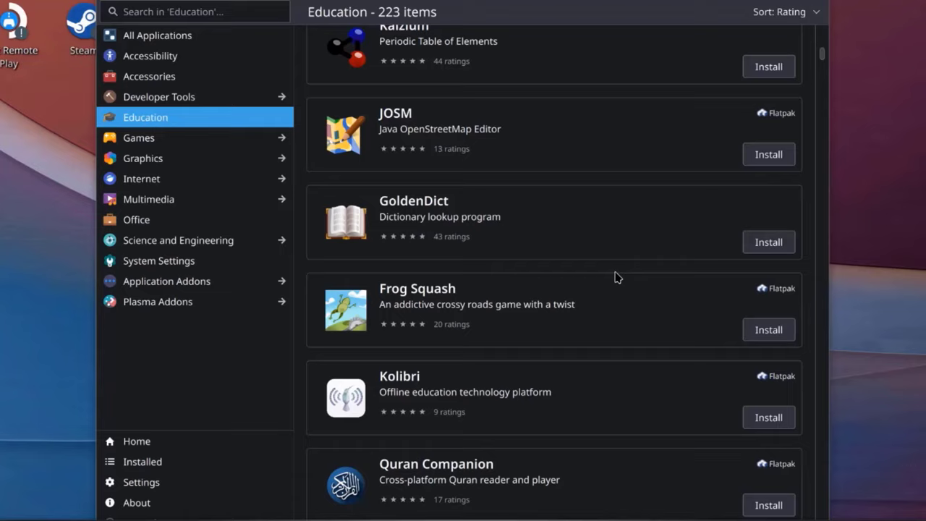
pyautogui.scroll(-4, 617, 277)
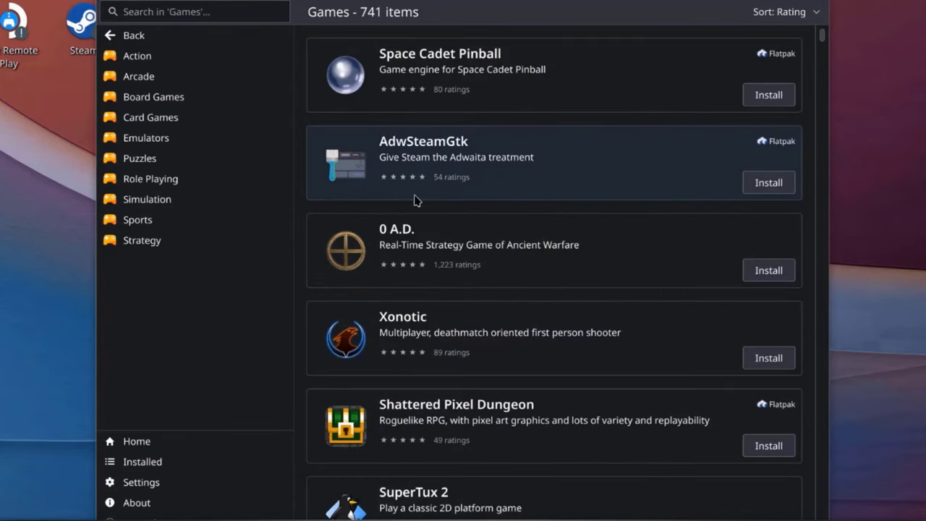
pyautogui.scroll(-6, 521, 301)
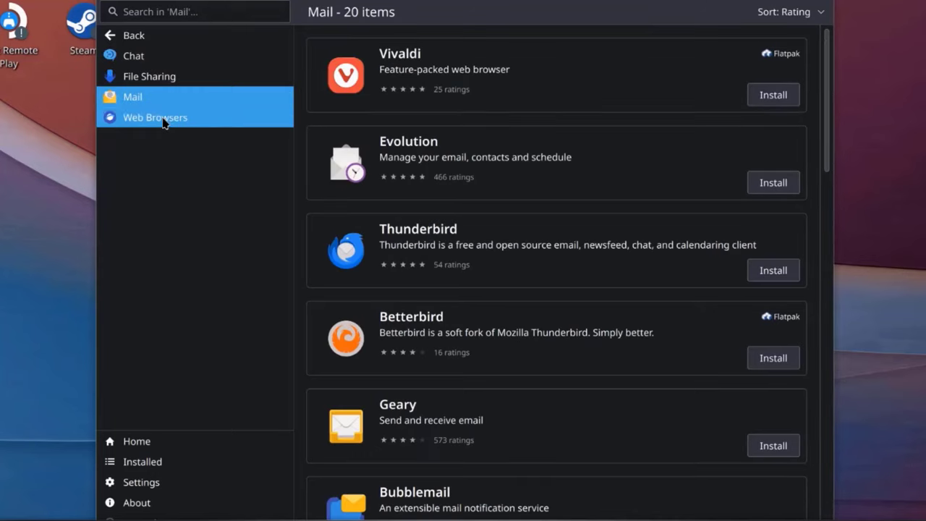
# Step: Find Google Chrome in the Web Browsers list, install it, then scroll onward through Discover
pyautogui.click(161, 119)
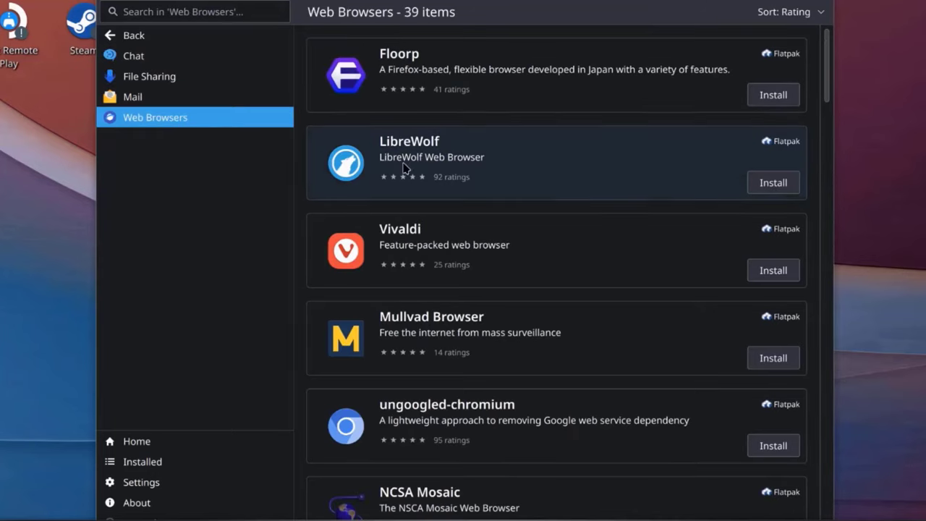
pyautogui.scroll(-6, 548, 281)
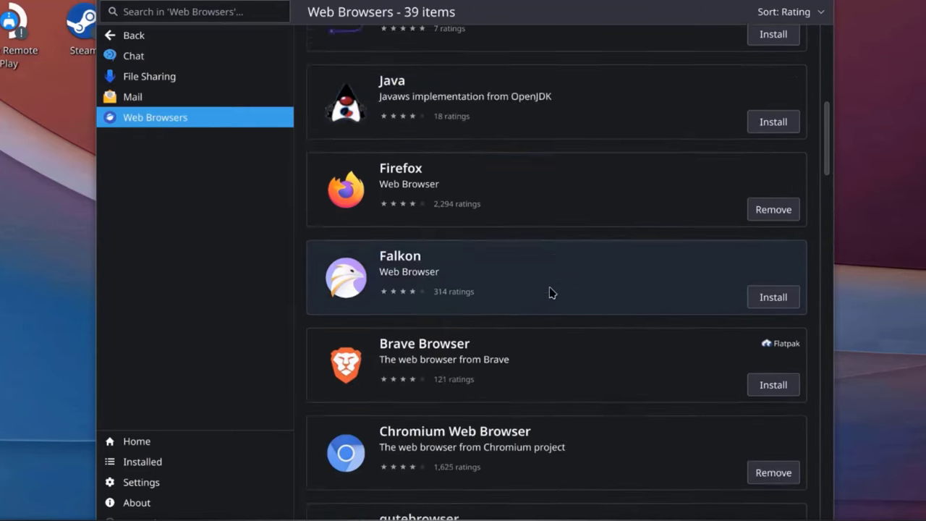
pyautogui.scroll(-8, 550, 292)
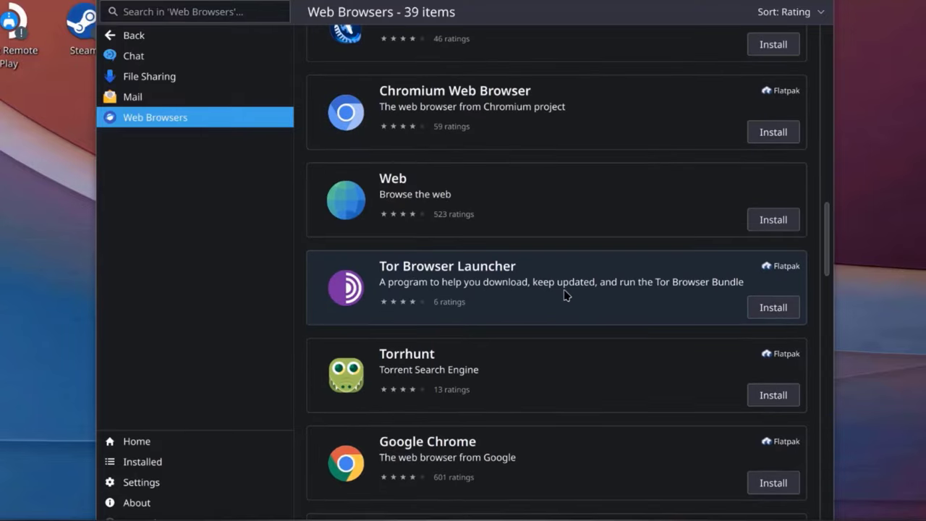
pyautogui.scroll(-6, 568, 297)
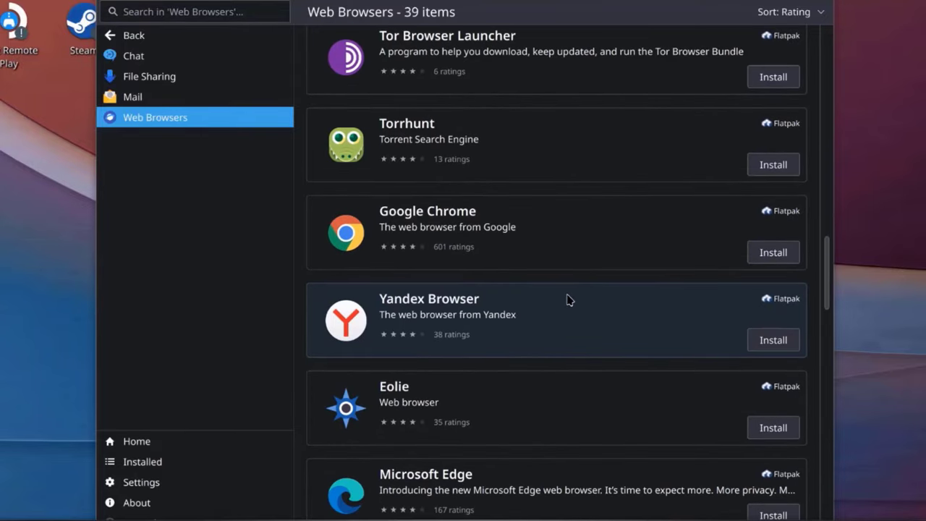
pyautogui.click(455, 217)
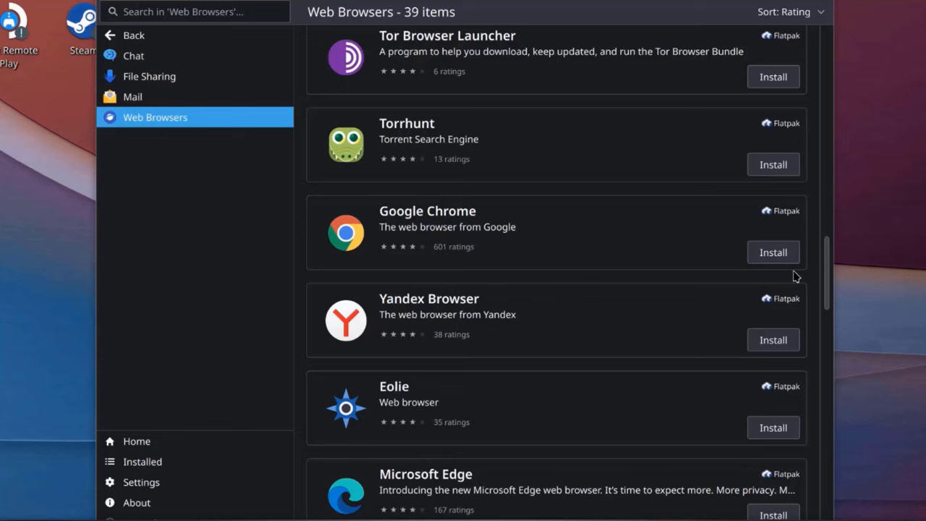
pyautogui.click(779, 257)
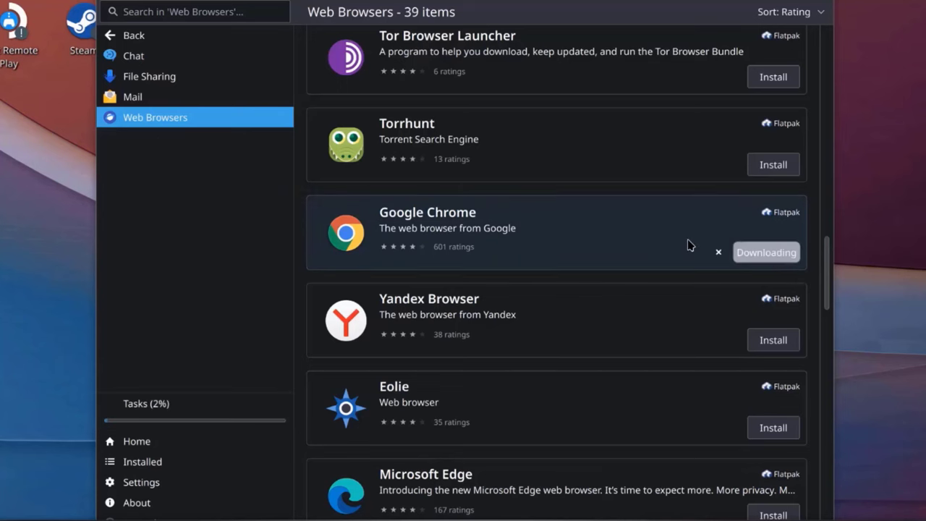
pyautogui.scroll(-3, 458, 248)
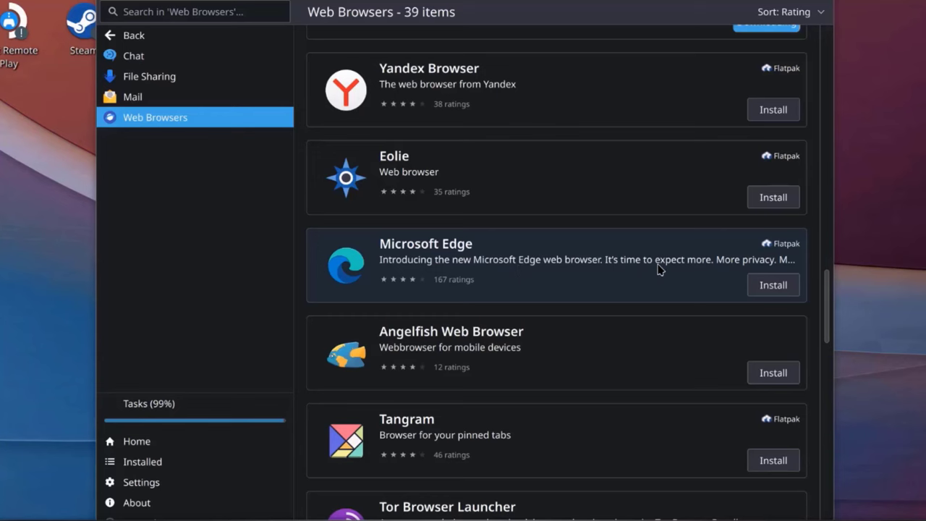
pyautogui.scroll(-3, 674, 372)
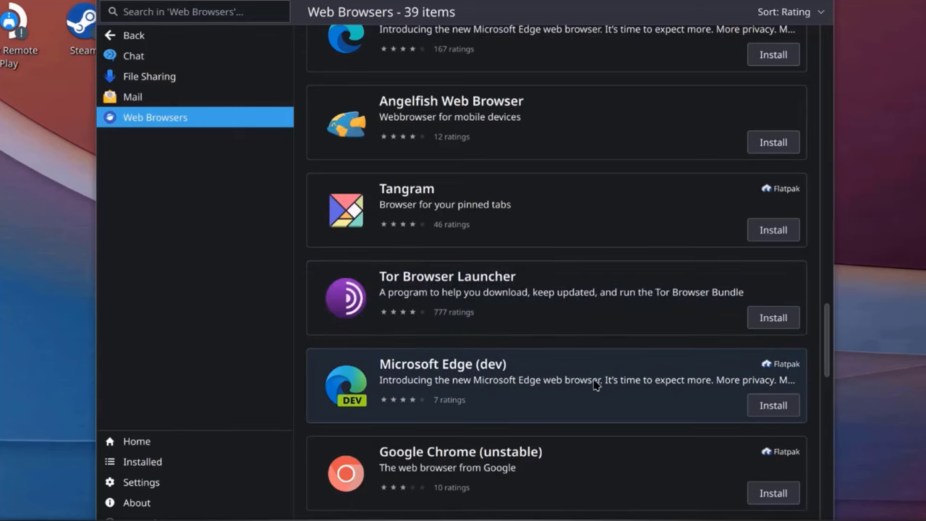
pyautogui.scroll(-3, 594, 384)
pyautogui.scroll(-1, 598, 386)
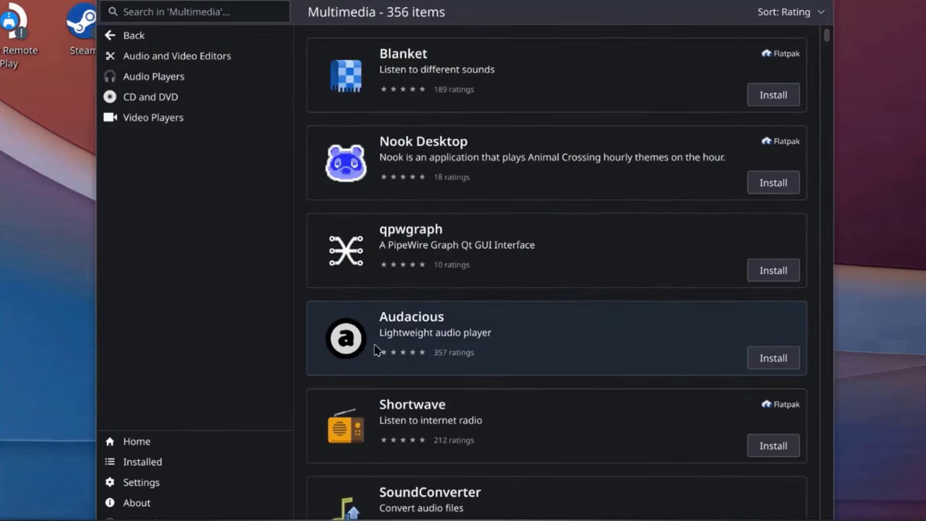
# Step: Browse the Audio and Video Editors, Audio Players, CD and DVD, and Video Players subcategories
pyautogui.scroll(-3, 478, 320)
pyautogui.scroll(-1, 519, 326)
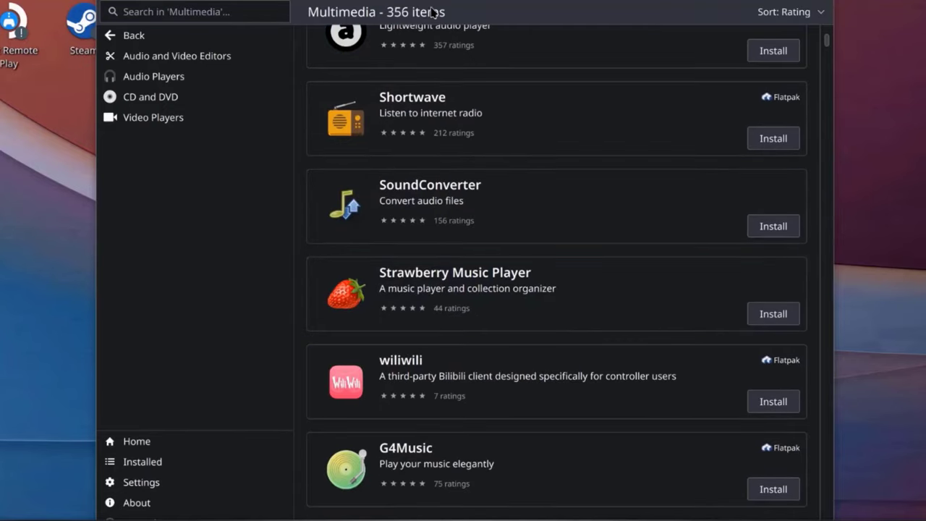
pyautogui.scroll(-3, 475, 176)
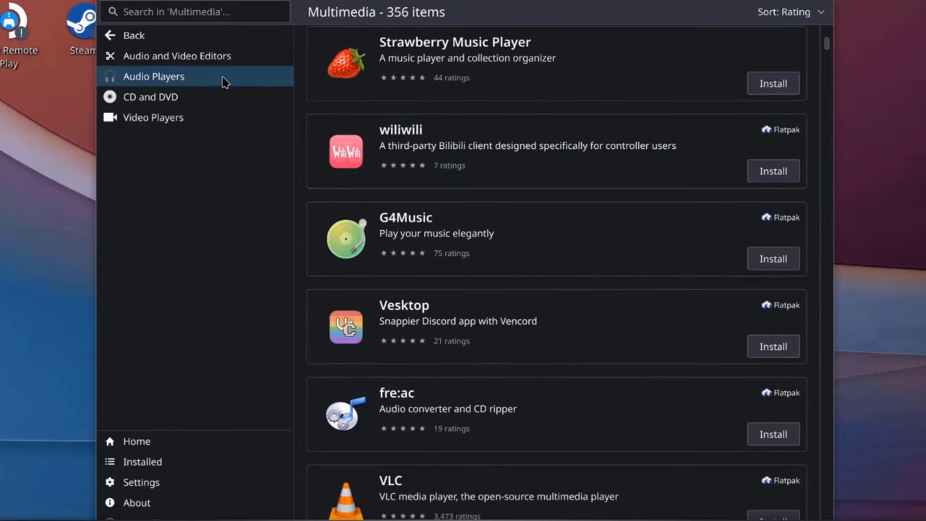
pyautogui.click(192, 56)
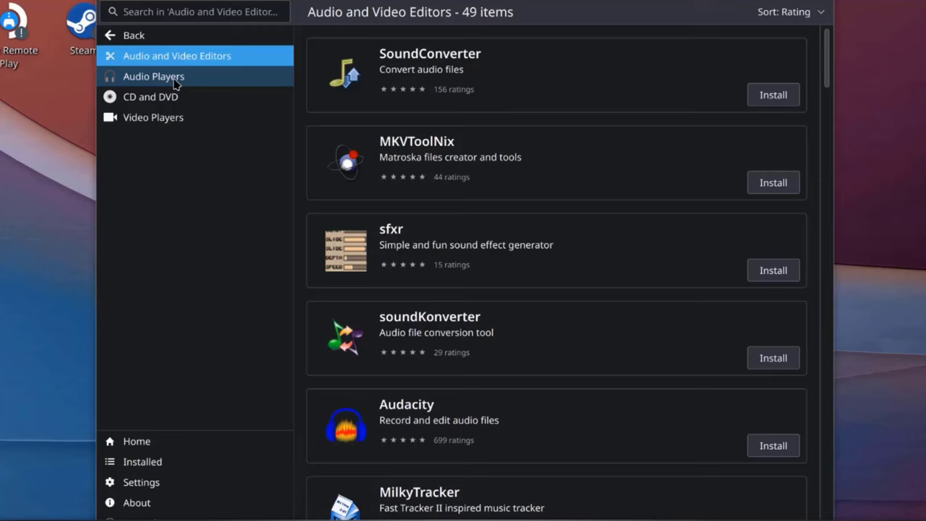
pyautogui.click(175, 80)
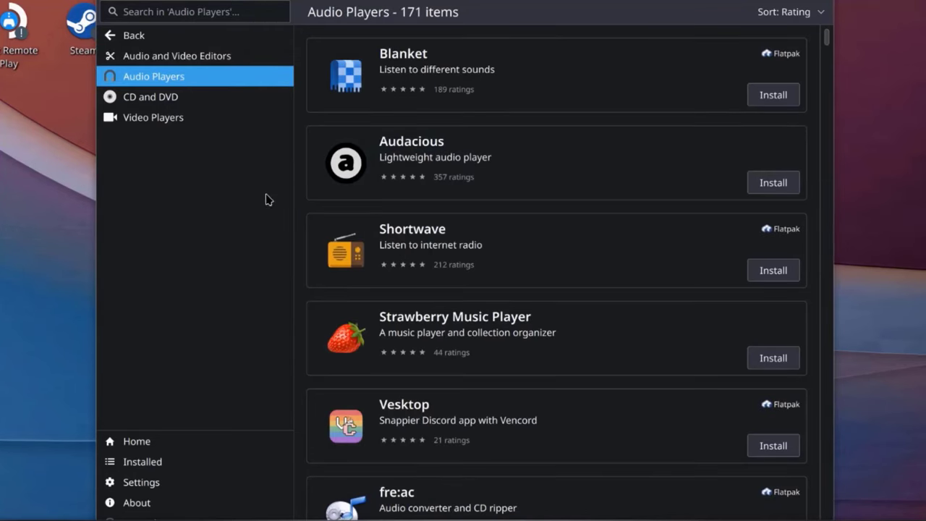
pyautogui.scroll(-2, 293, 192)
pyautogui.click(122, 98)
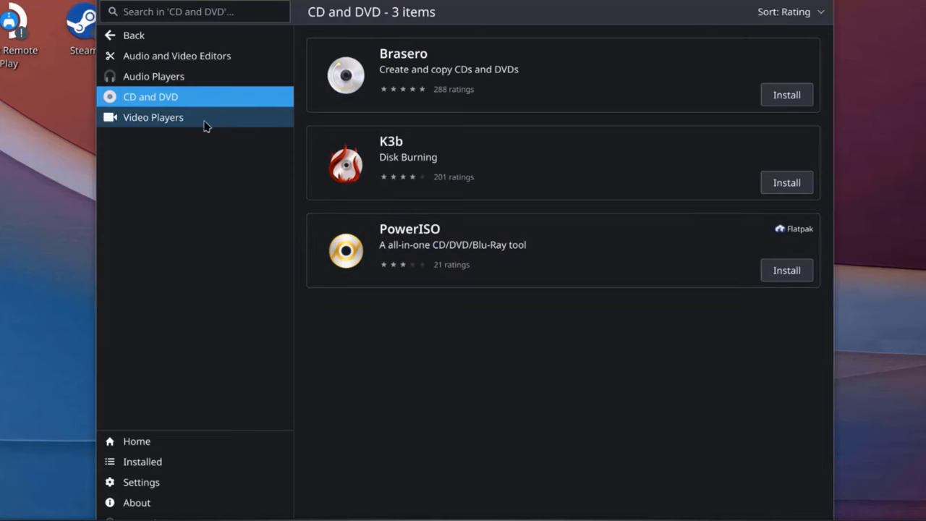
pyautogui.click(184, 121)
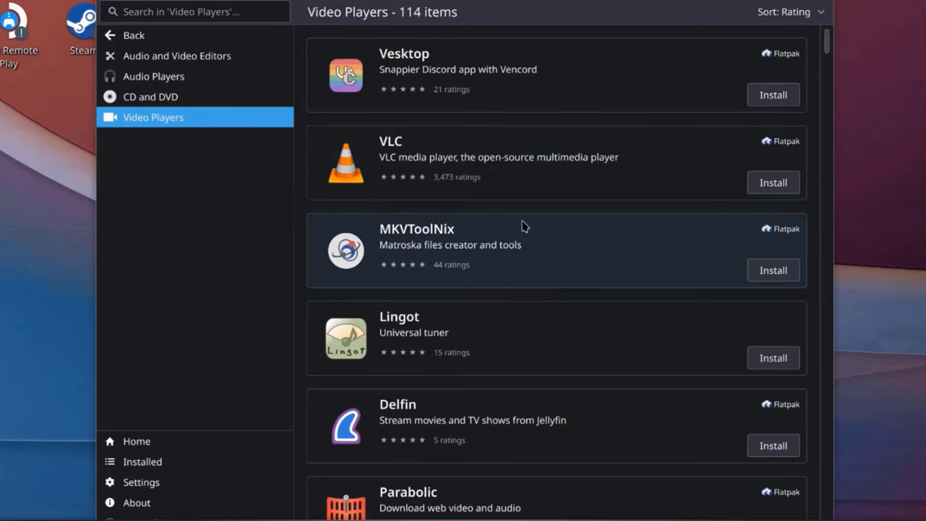
# Step: Open Science and Engineering and view the Astronomy, Biology, Chemistry, and Computer Science and Robotics apps
pyautogui.click(131, 35)
pyautogui.click(246, 240)
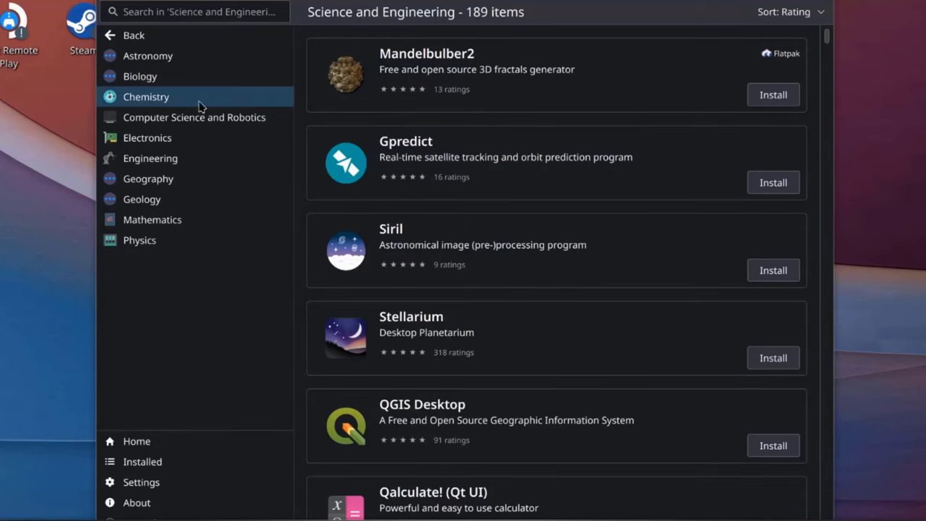
pyautogui.click(155, 59)
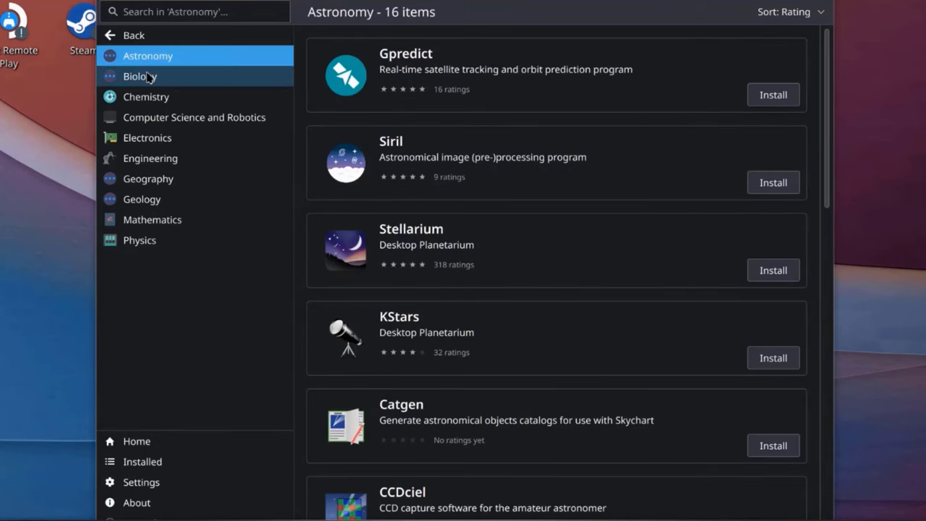
pyautogui.click(149, 77)
pyautogui.click(148, 101)
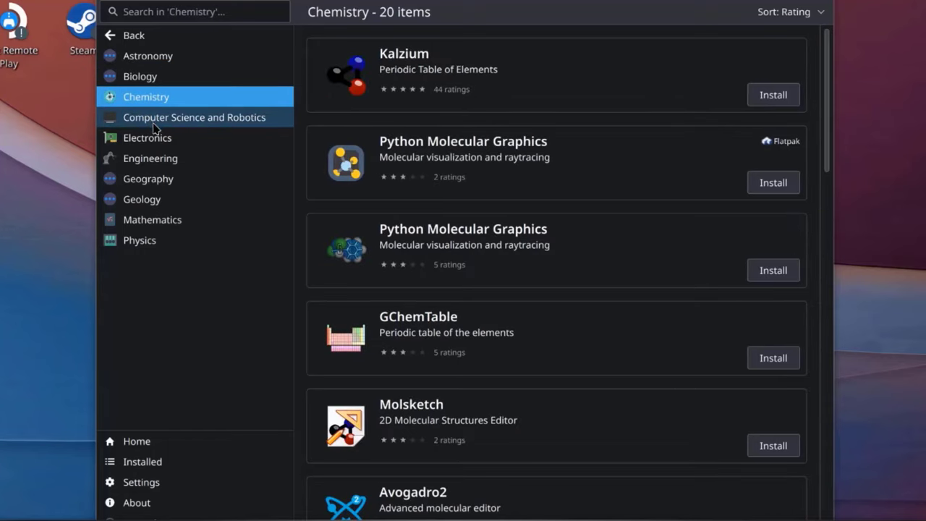
pyautogui.click(181, 127)
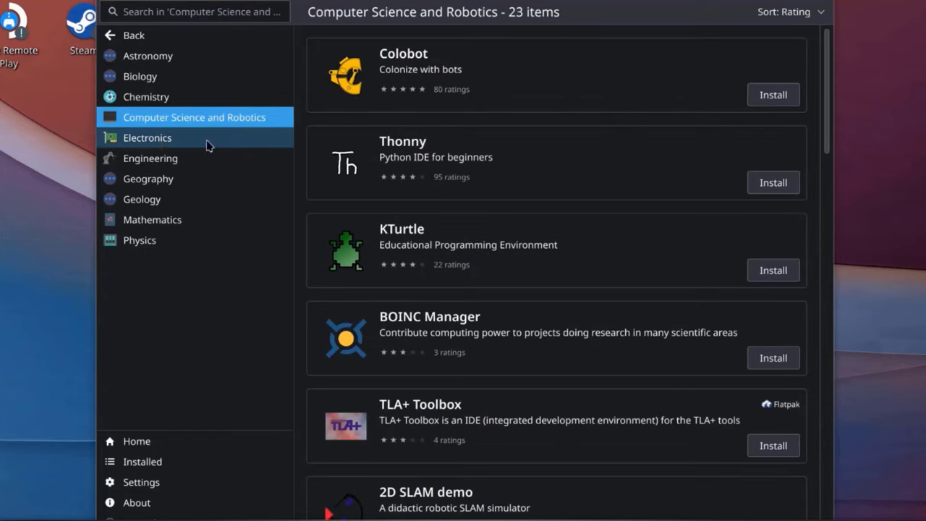
pyautogui.scroll(-8, 515, 336)
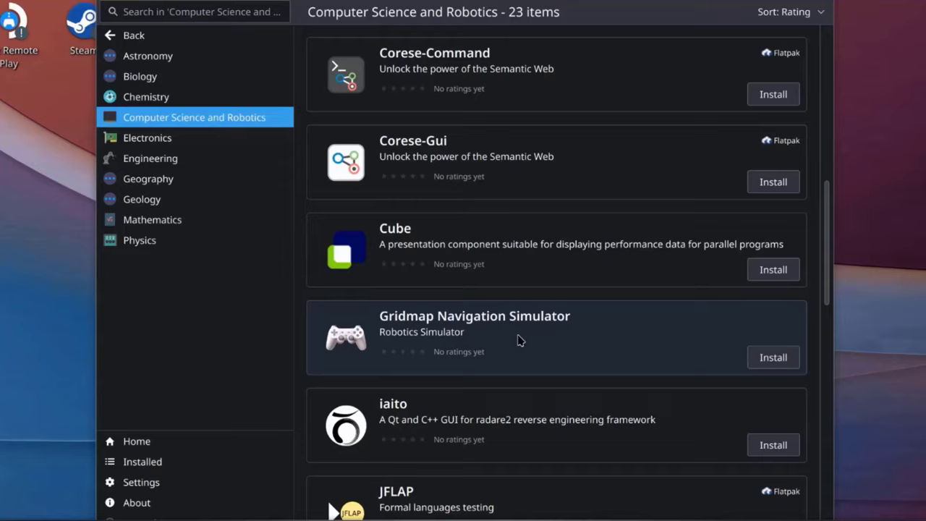
pyautogui.scroll(-3, 517, 340)
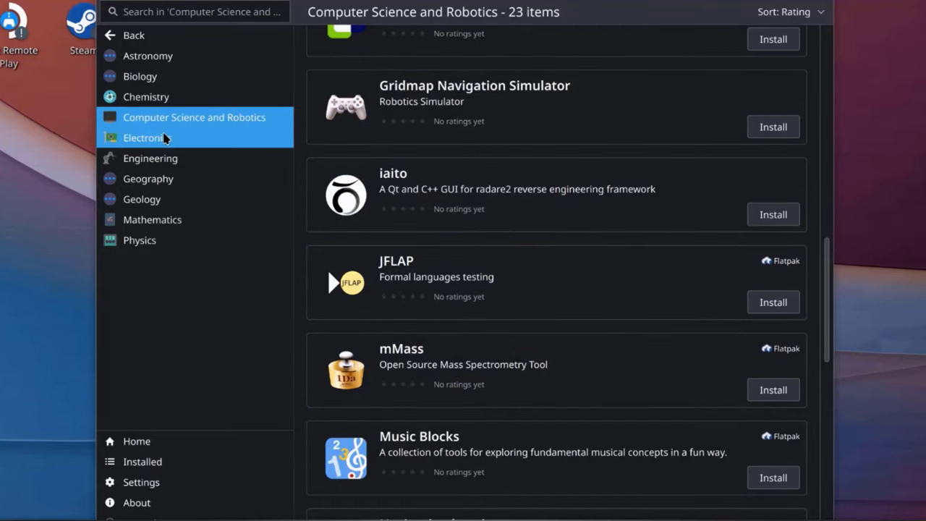
# Step: View the Electronics, Engineering, Geography, Geology, Mathematics and Physics app lists
pyautogui.click(165, 138)
pyautogui.click(164, 170)
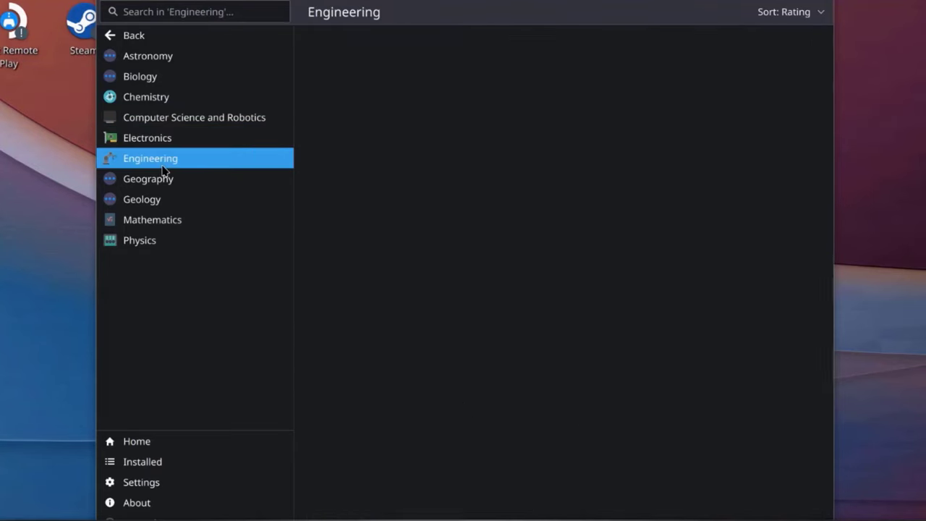
pyautogui.click(165, 181)
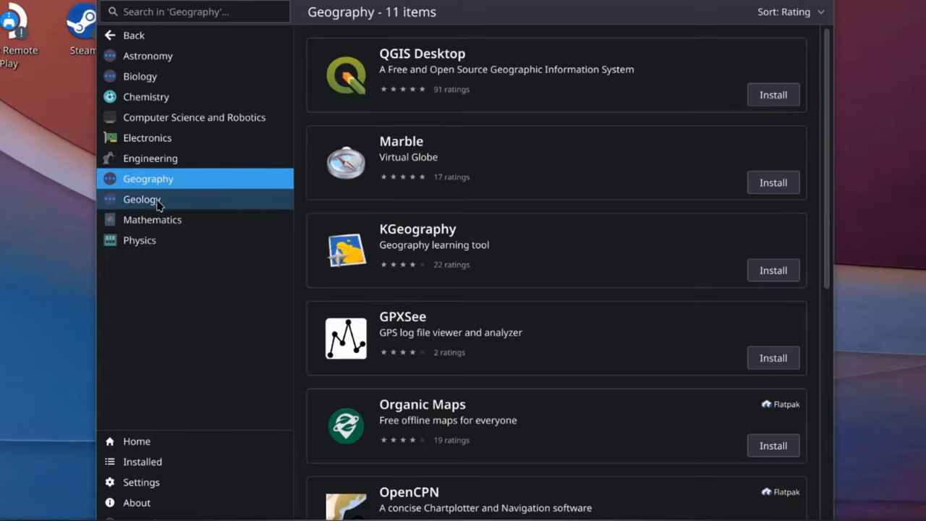
pyautogui.click(158, 200)
pyautogui.scroll(-3, 524, 319)
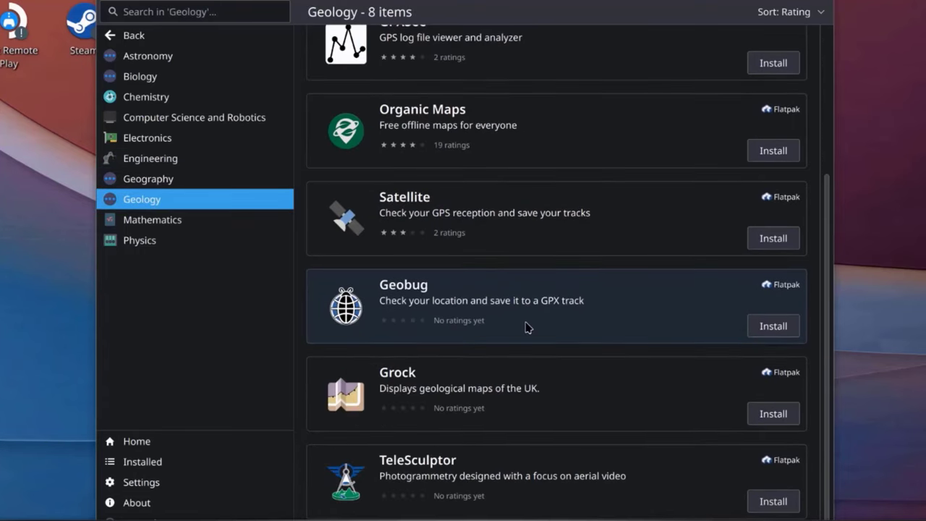
pyautogui.click(202, 224)
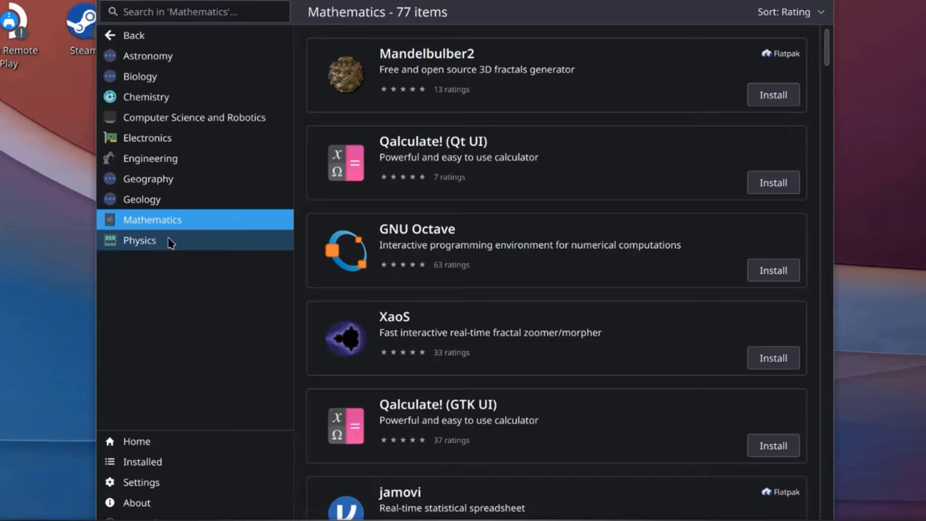
pyautogui.scroll(-4, 443, 329)
pyautogui.scroll(-1, 444, 329)
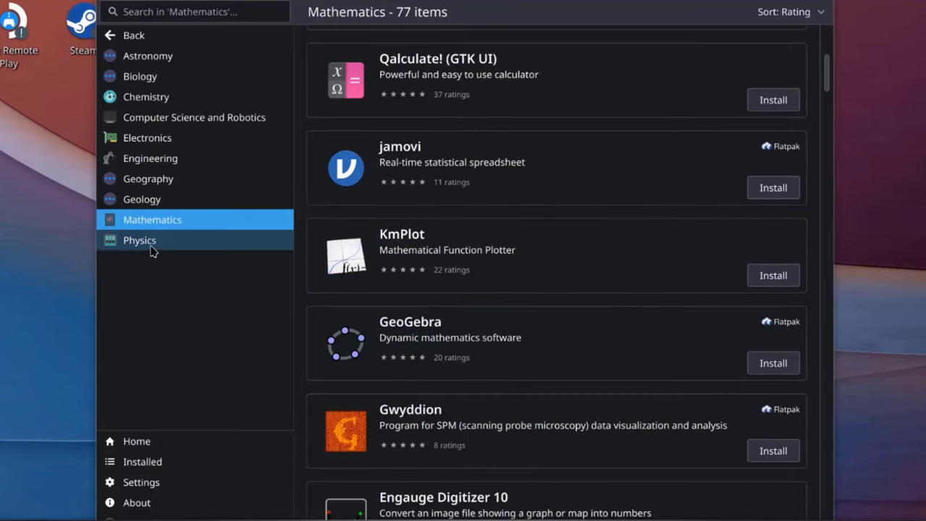
pyautogui.click(152, 243)
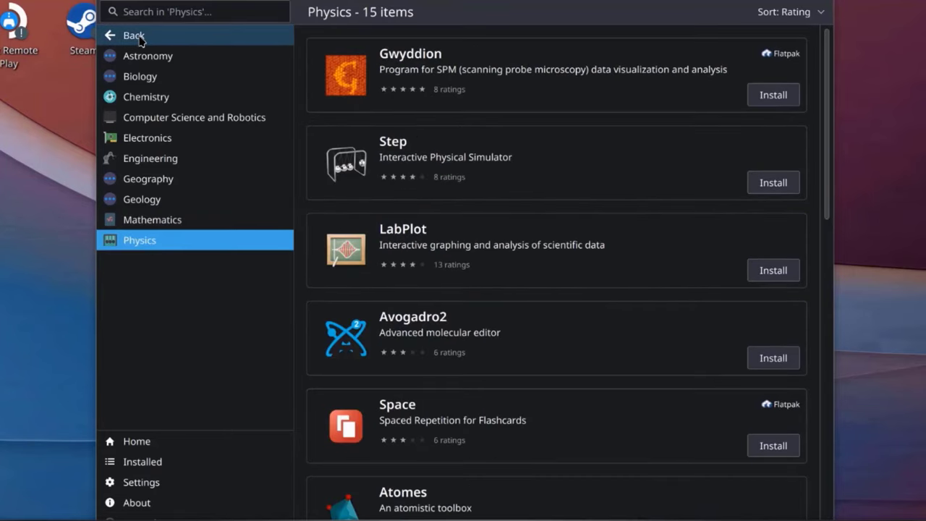
# Step: Open Plasma Addons and view Aurorae, Splash Screens, Plasma Widgets, Window Decorations and Window Manager Scripts
pyautogui.click(137, 38)
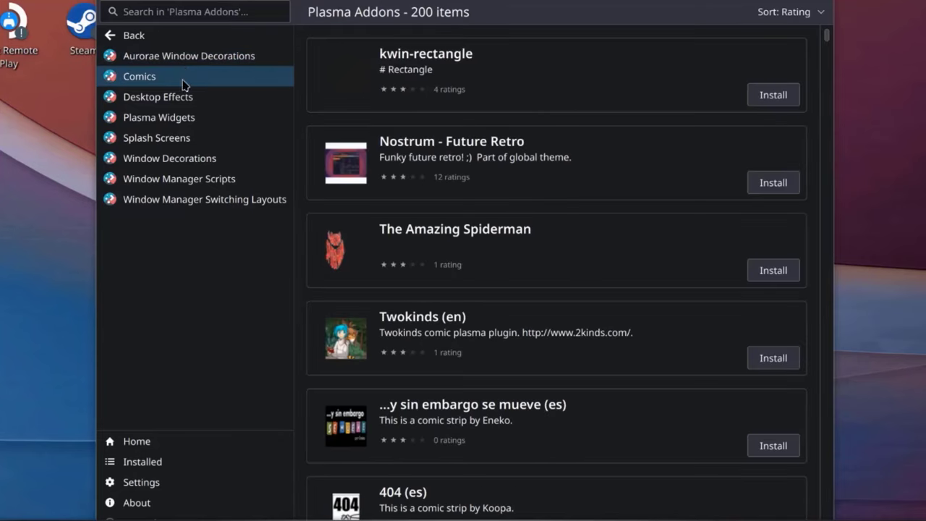
pyautogui.click(169, 64)
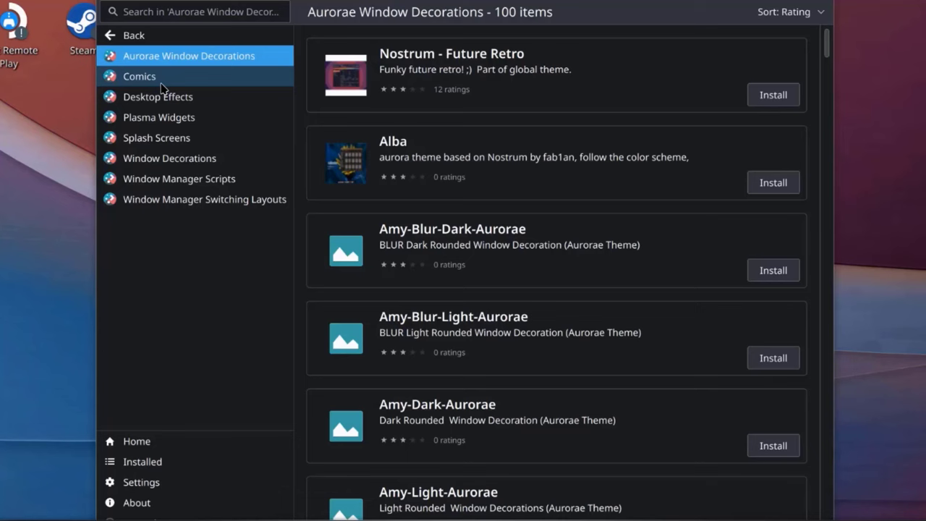
pyautogui.click(167, 138)
pyautogui.click(176, 118)
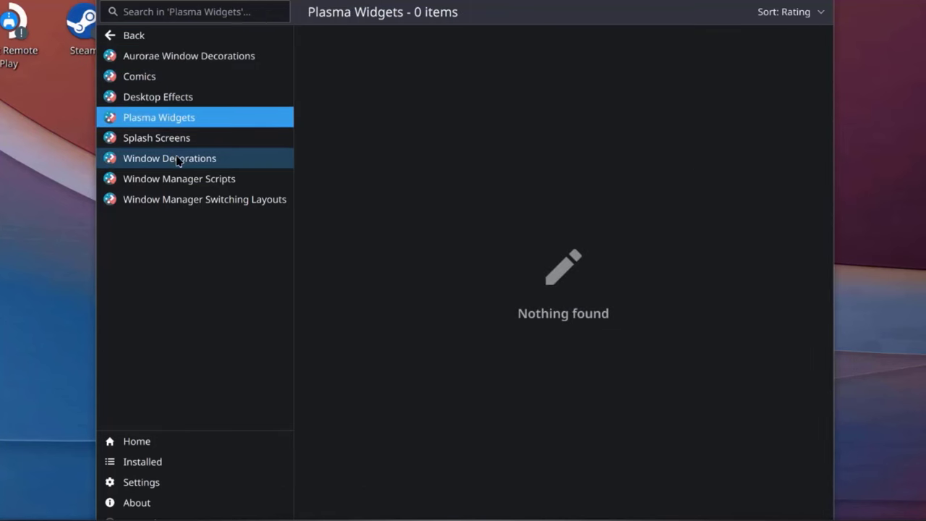
pyautogui.click(174, 158)
pyautogui.click(167, 188)
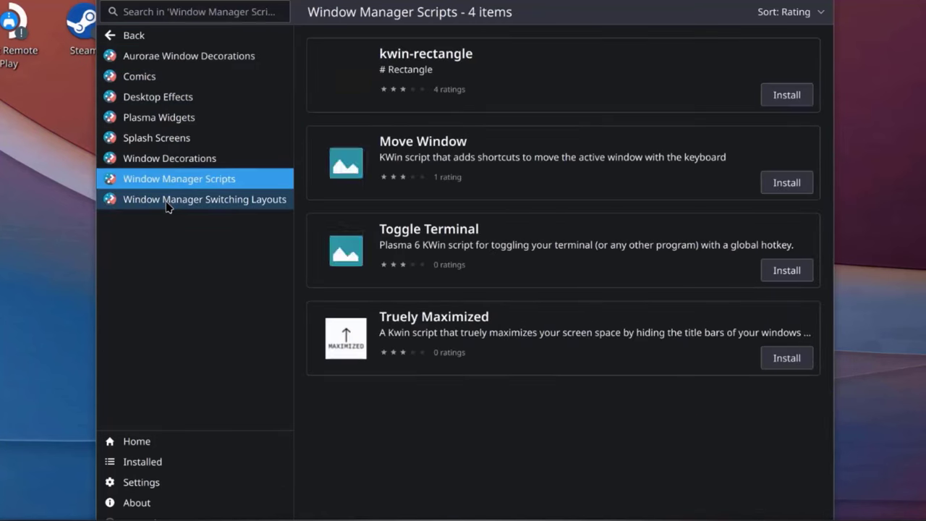
# Step: View the Window Manager Switching Layouts addons, then scroll through the Installed software list
pyautogui.click(165, 201)
pyautogui.click(165, 461)
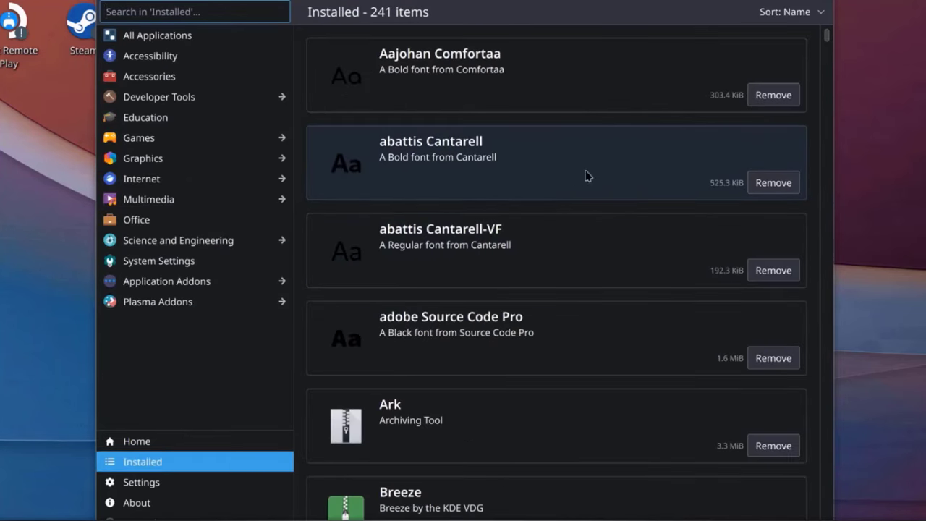
pyautogui.scroll(-5, 611, 308)
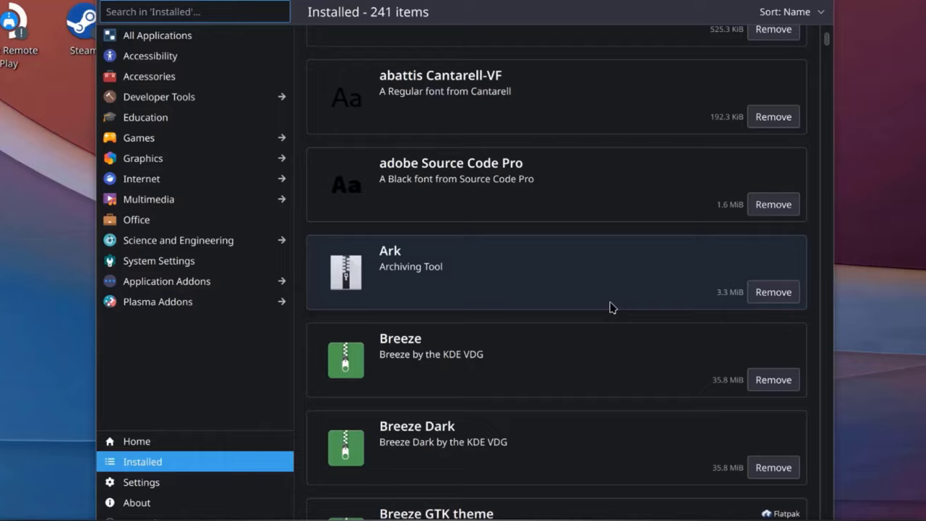
pyautogui.scroll(-2, 612, 302)
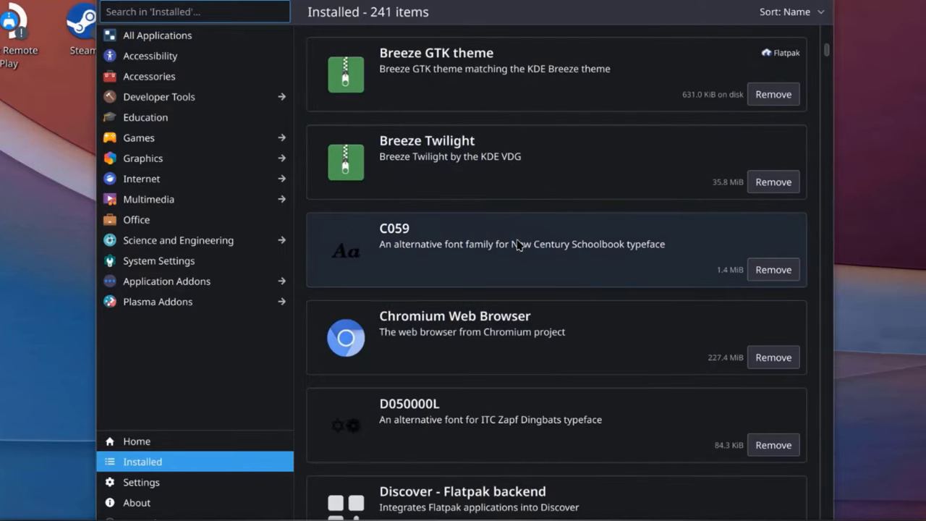
pyautogui.scroll(-2, 518, 241)
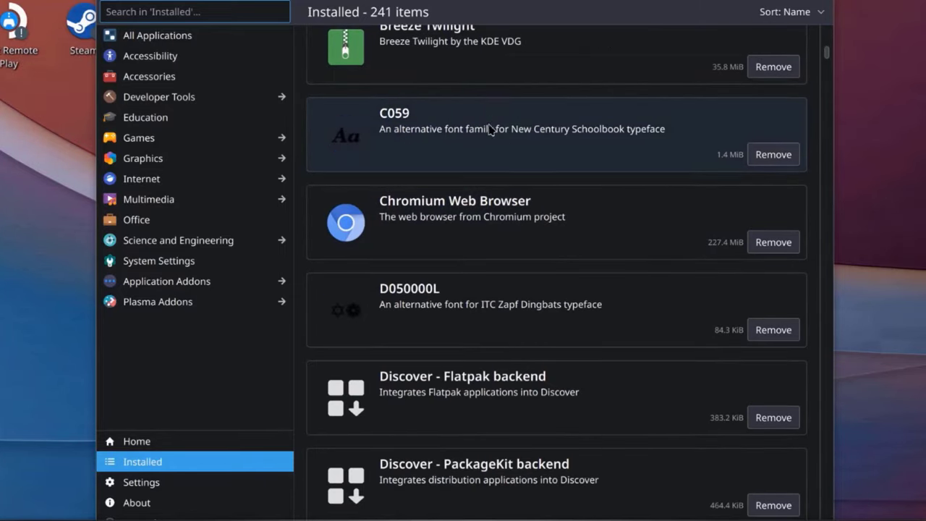
pyautogui.scroll(-2, 542, 250)
pyautogui.scroll(-6, 542, 250)
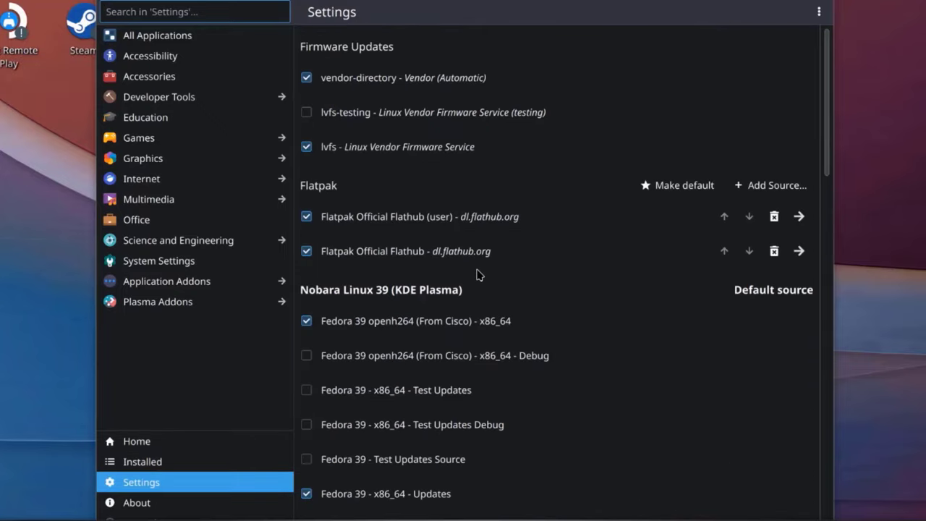
pyautogui.scroll(-10, 477, 269)
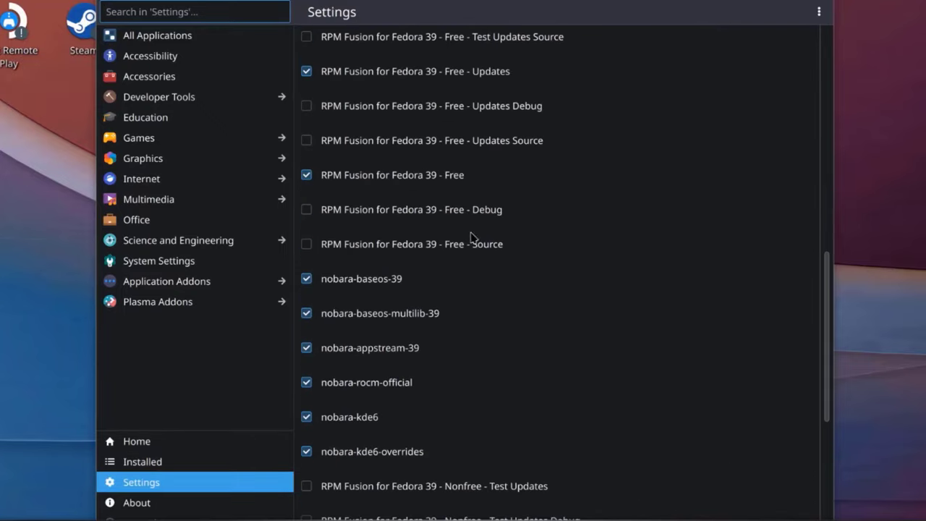
pyautogui.scroll(-8, 535, 329)
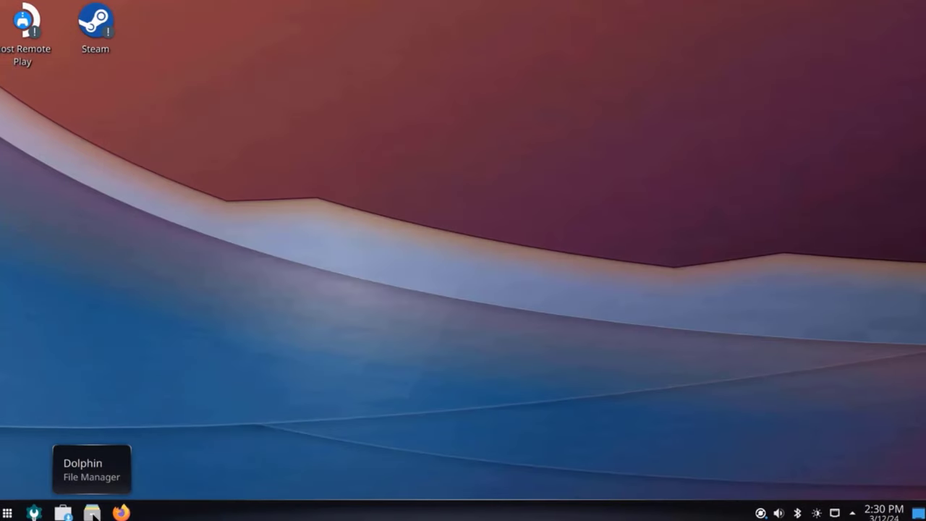
pyautogui.click(92, 512)
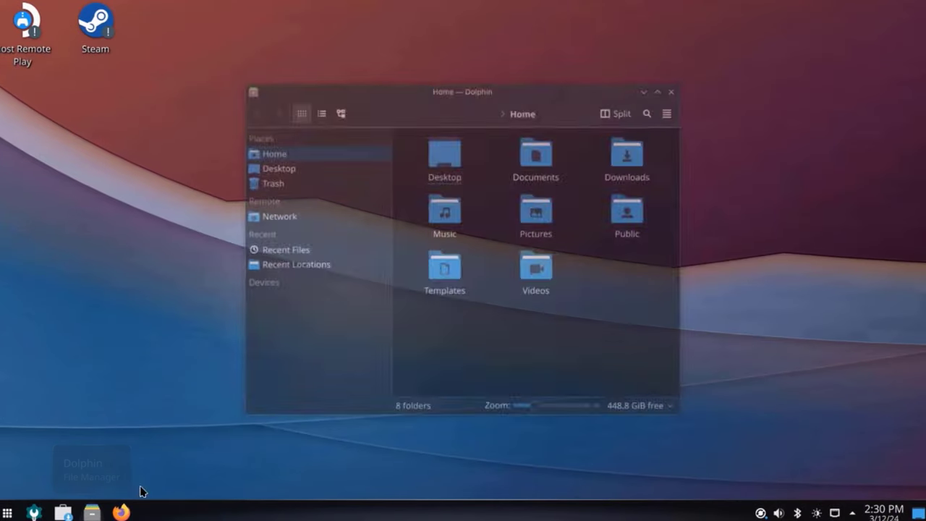
pyautogui.click(293, 164)
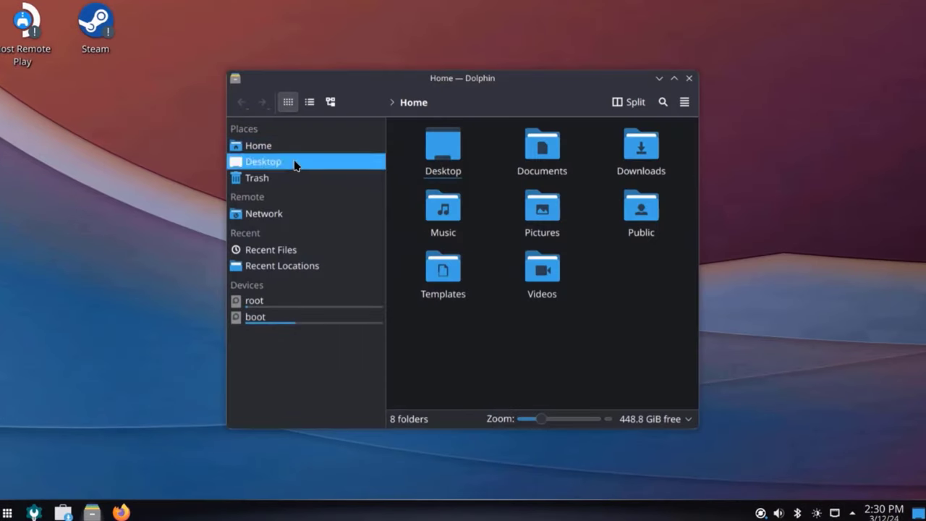
pyautogui.click(270, 178)
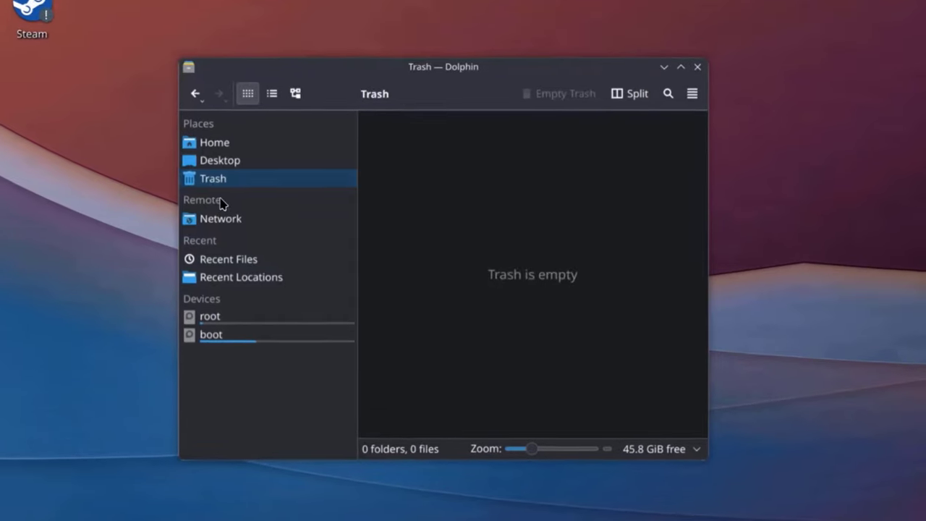
pyautogui.click(219, 219)
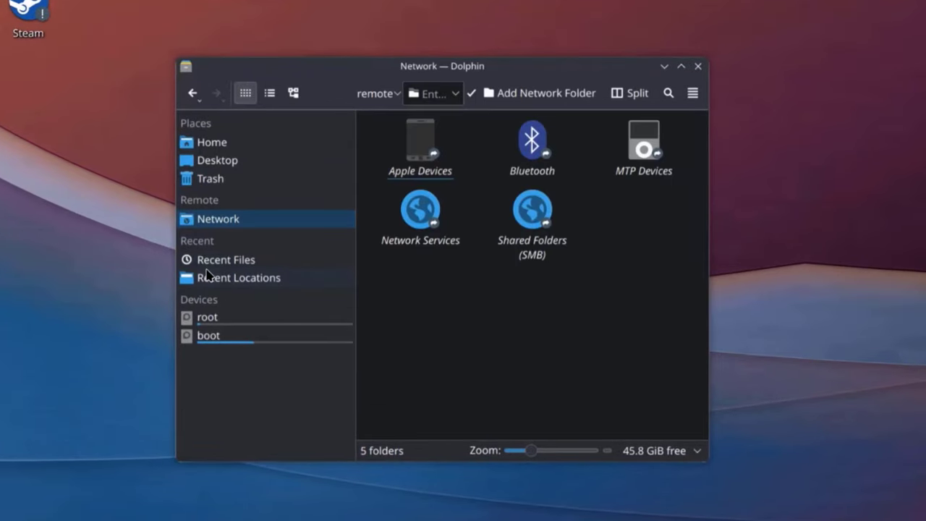
pyautogui.click(208, 275)
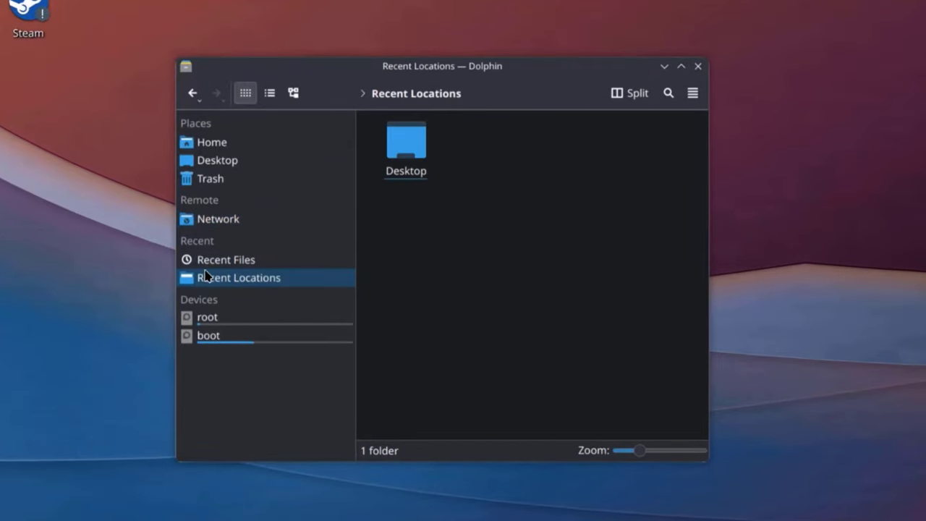
pyautogui.click(195, 319)
pyautogui.click(194, 338)
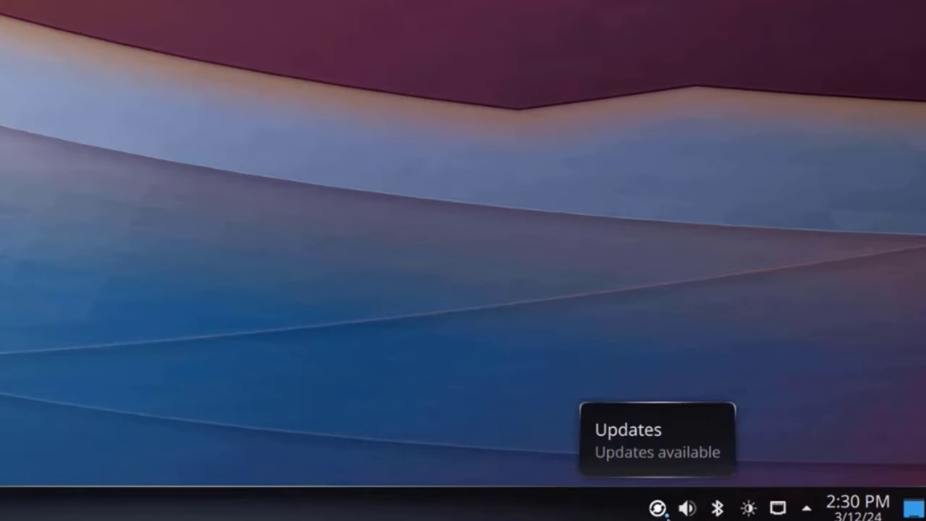
# Step: Check the updates list, then the volume, Bluetooth and brightness tray popups, closing each
pyautogui.click(658, 508)
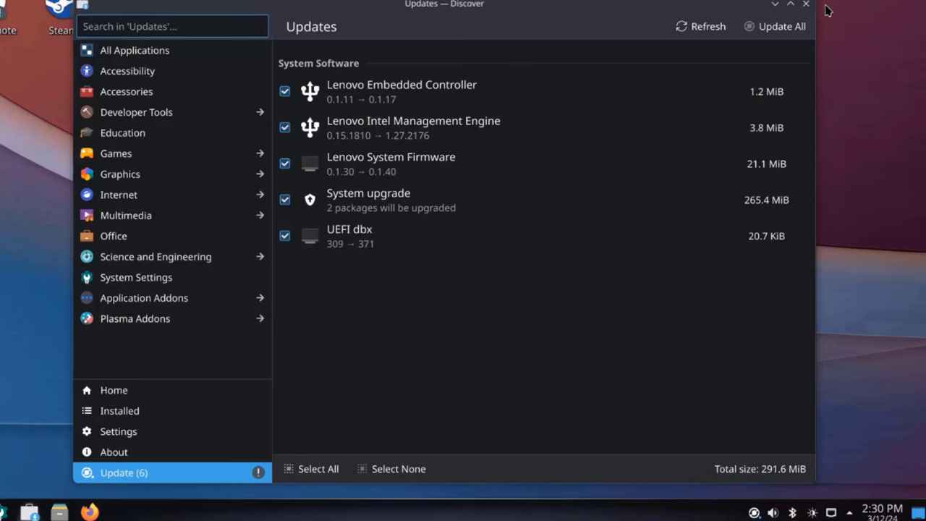
pyautogui.click(805, 3)
pyautogui.click(772, 512)
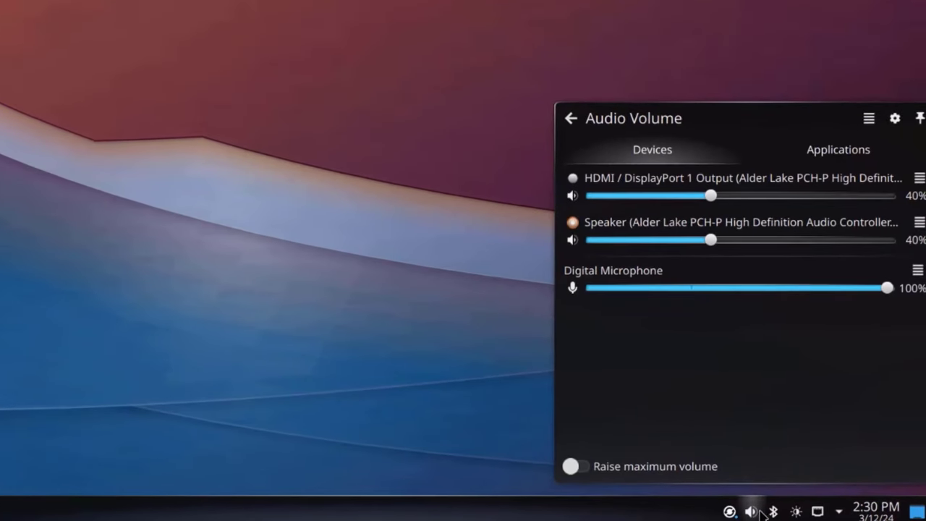
pyautogui.click(774, 511)
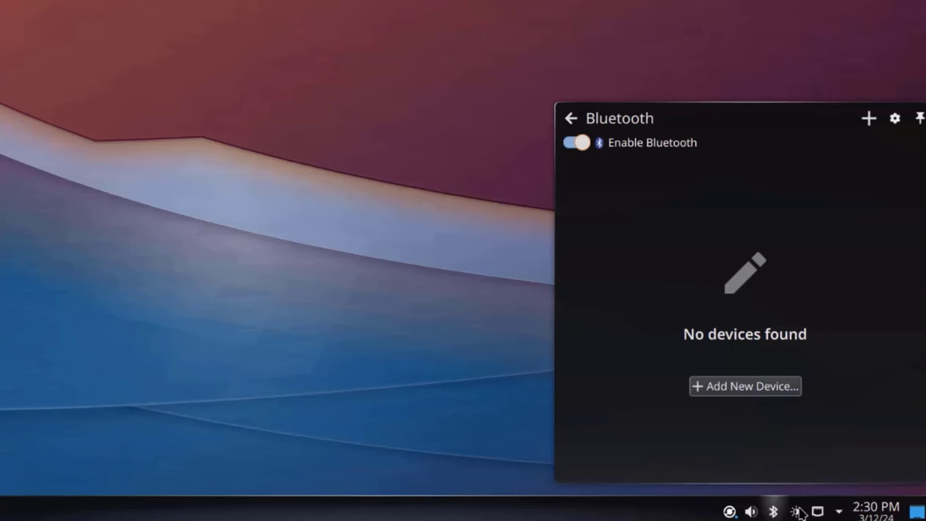
pyautogui.click(797, 512)
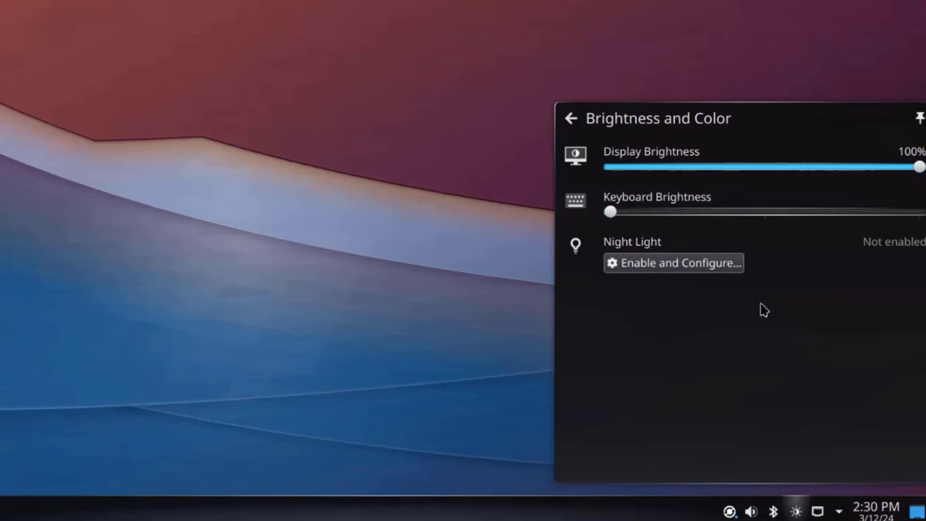
pyautogui.press('Escape')
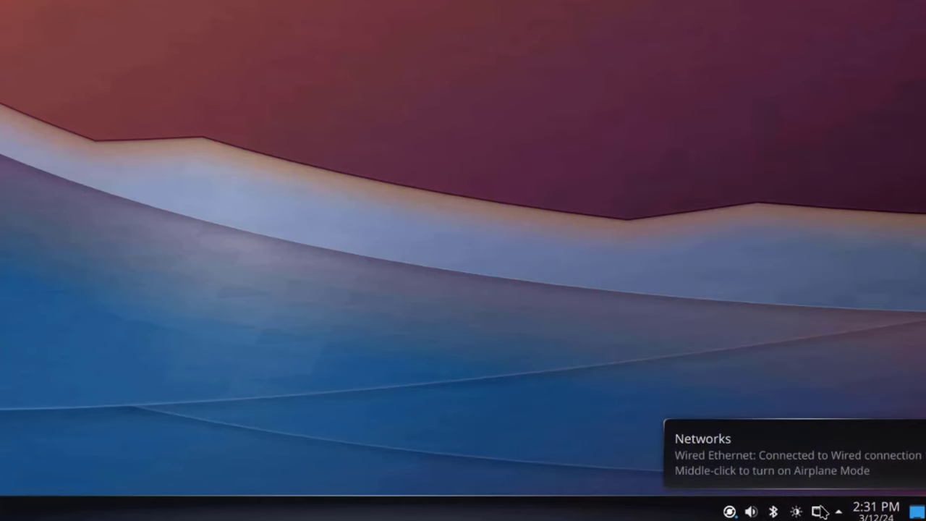
# Step: Show all tray applets, then switch the clock's calendar through months, years and back to days
pyautogui.click(838, 512)
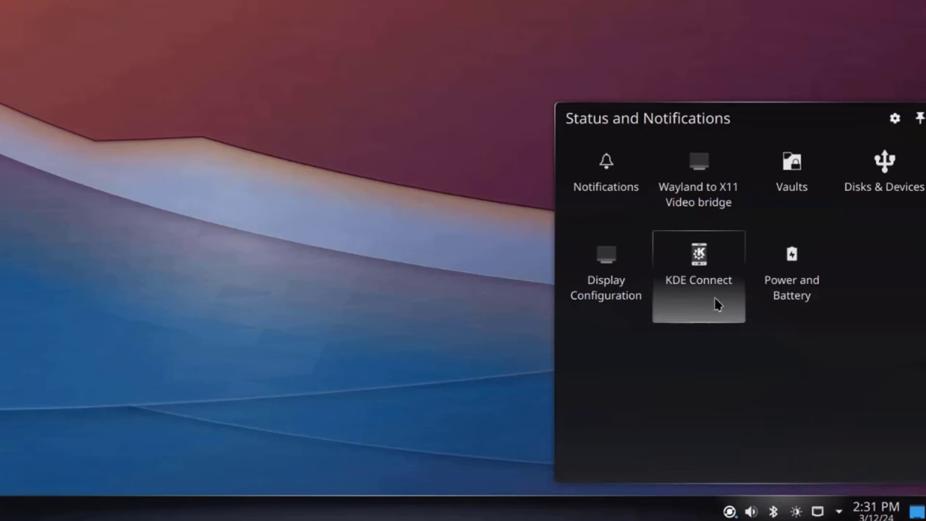
pyautogui.click(883, 509)
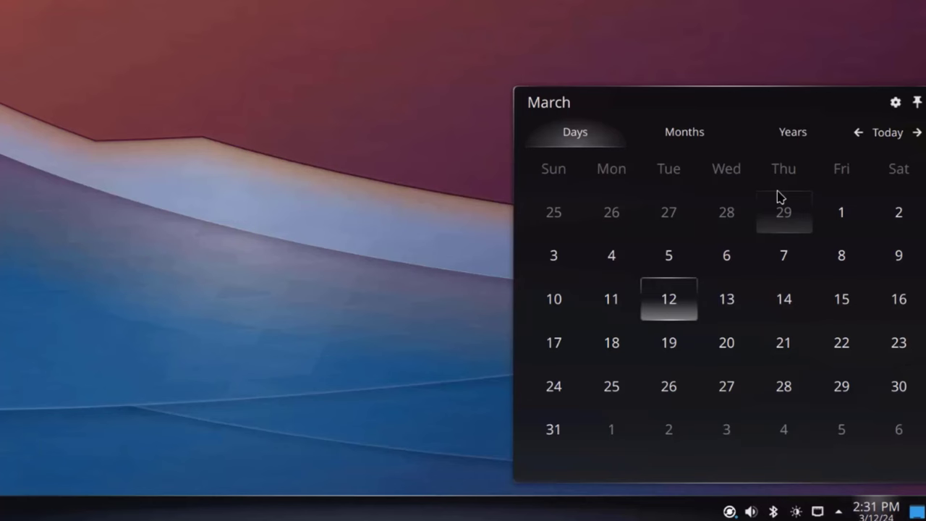
pyautogui.click(700, 134)
pyautogui.click(803, 135)
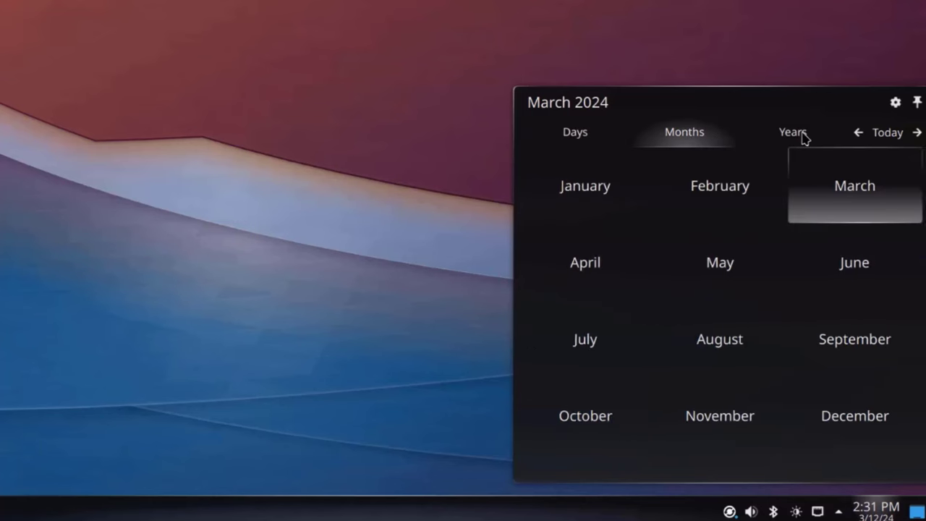
pyautogui.click(587, 129)
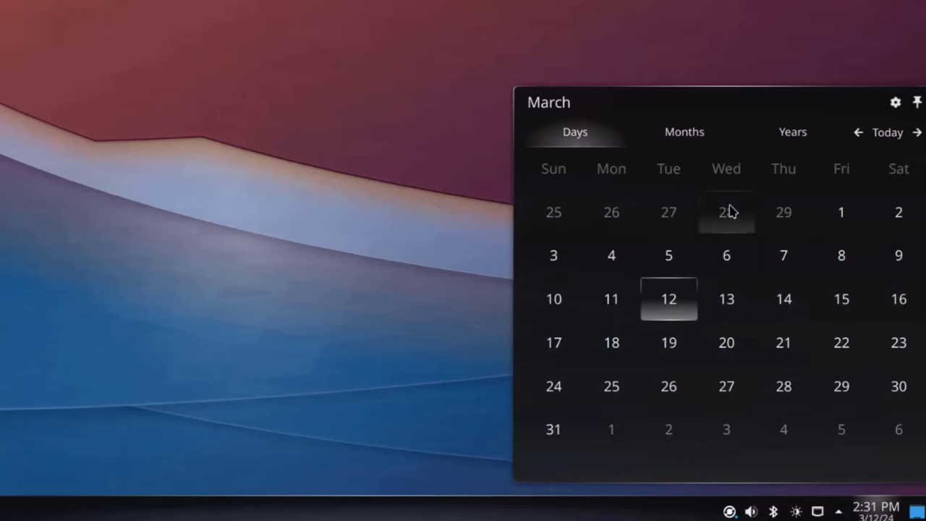
pyautogui.press('Escape')
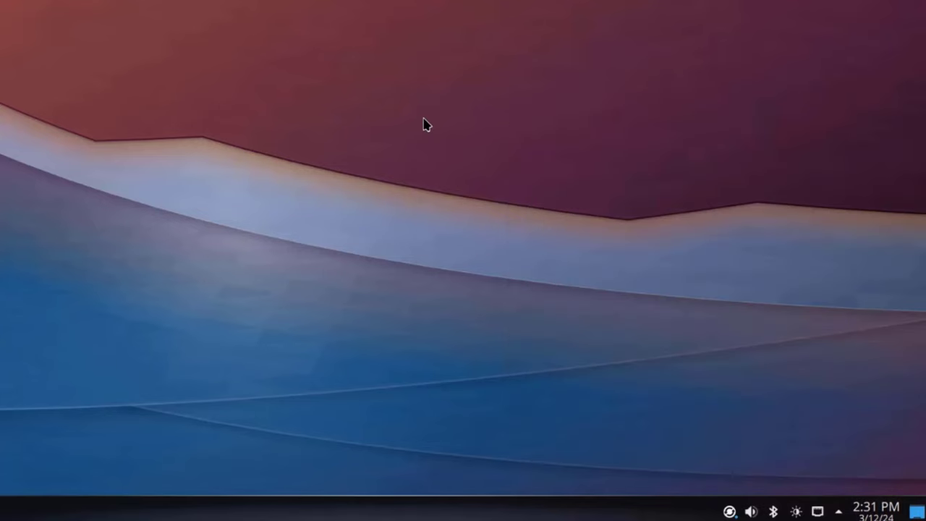
# Step: Review the desktop folder's Location, Icons and Filter settings, then close them unchanged
pyautogui.rightClick(424, 124)
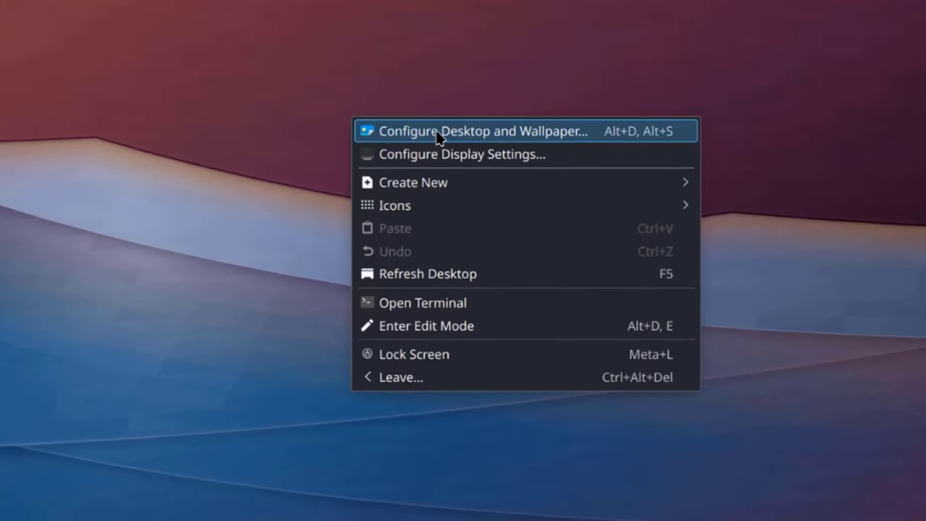
pyautogui.click(438, 138)
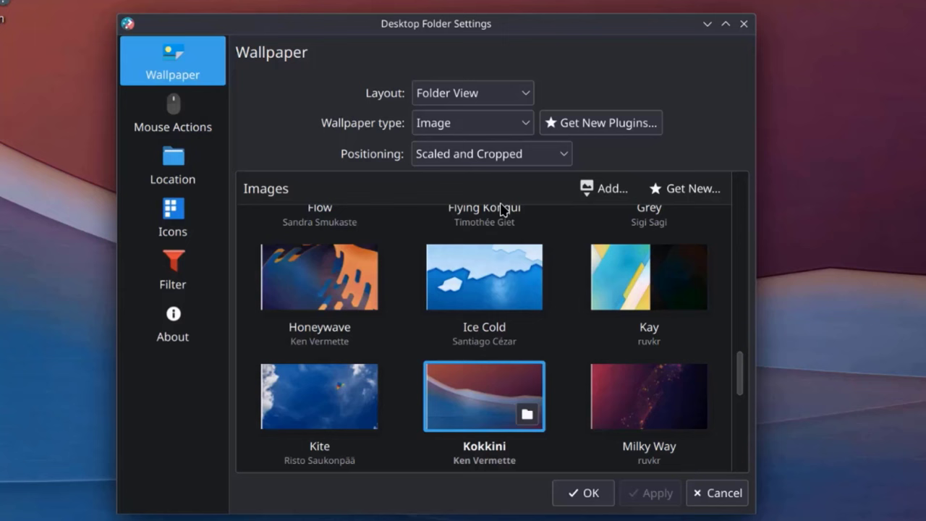
pyautogui.click(186, 184)
pyautogui.click(186, 201)
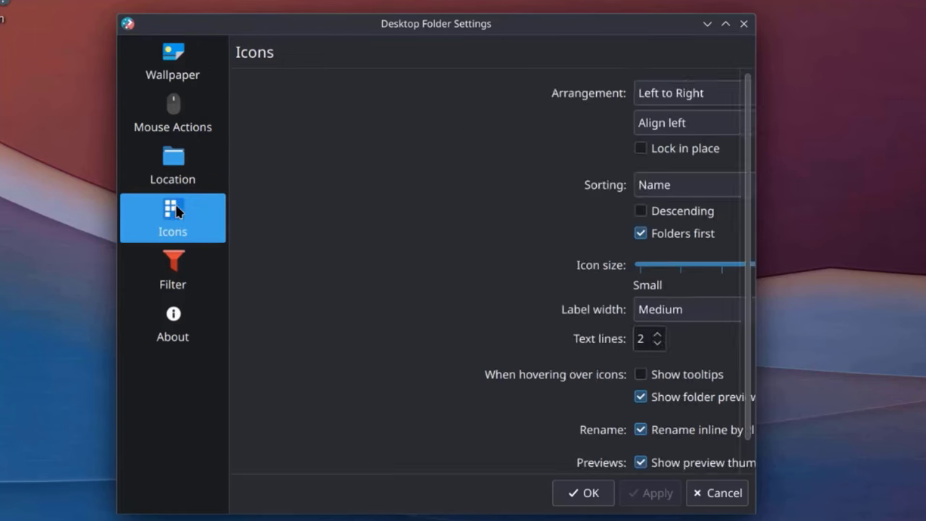
pyautogui.click(171, 289)
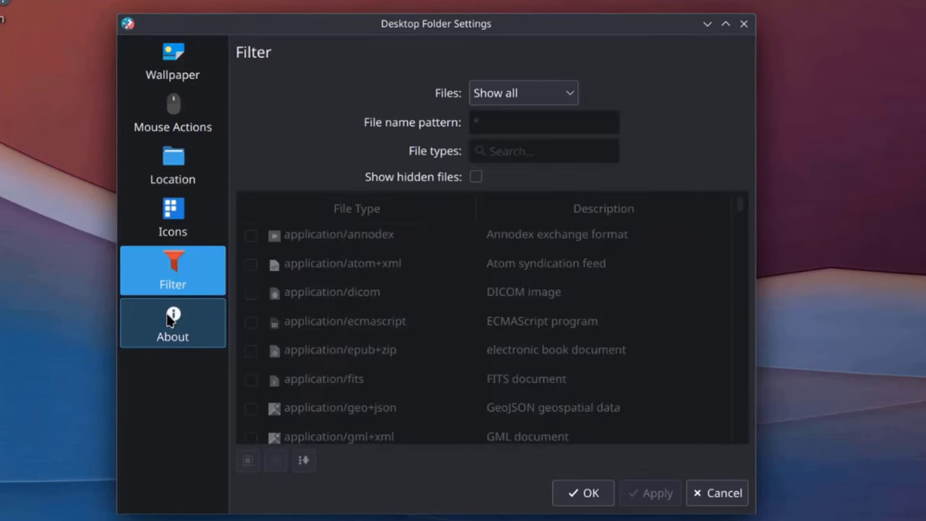
pyautogui.click(740, 29)
# Step: Open Display Configuration from the desktop menu and close it unchanged
pyautogui.rightClick(537, 87)
pyautogui.click(598, 119)
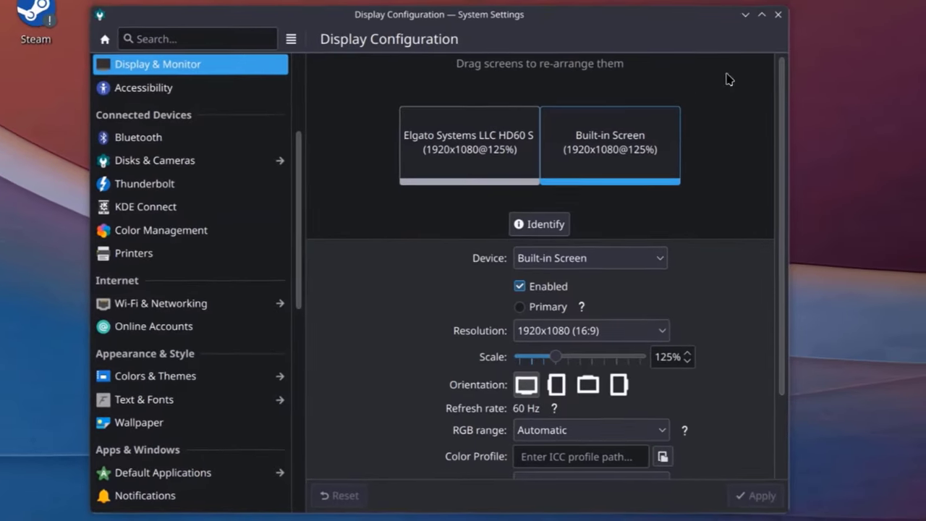
pyautogui.click(772, 17)
# Step: Create a new desktop folder named 'folder'
pyautogui.rightClick(530, 102)
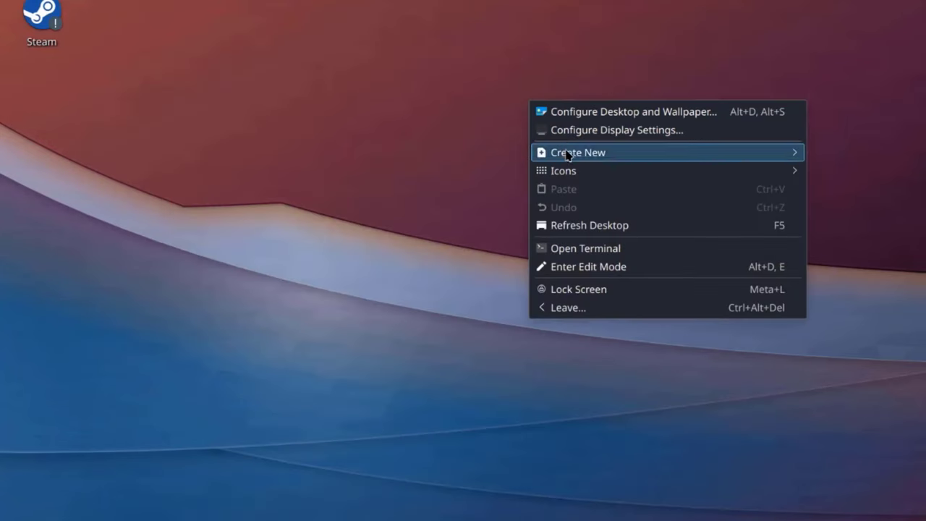
pyautogui.moveTo(576, 169)
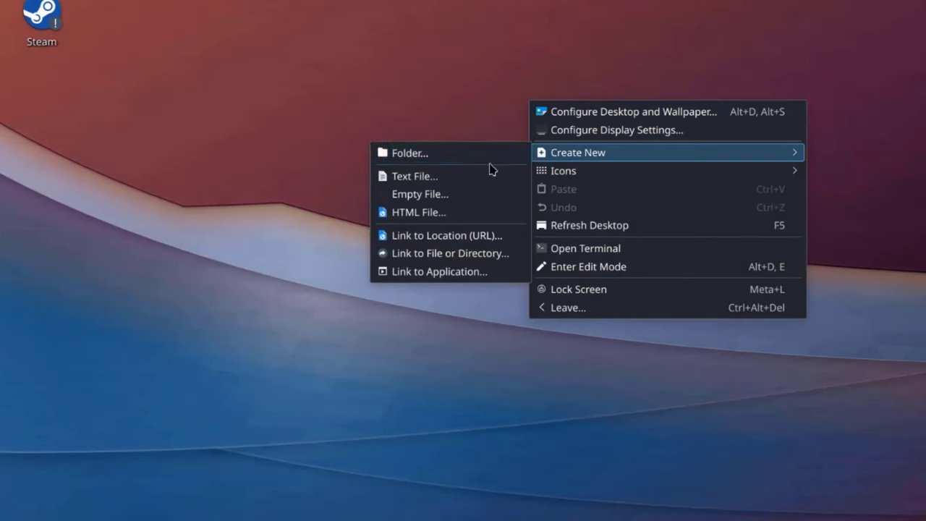
pyautogui.click(490, 155)
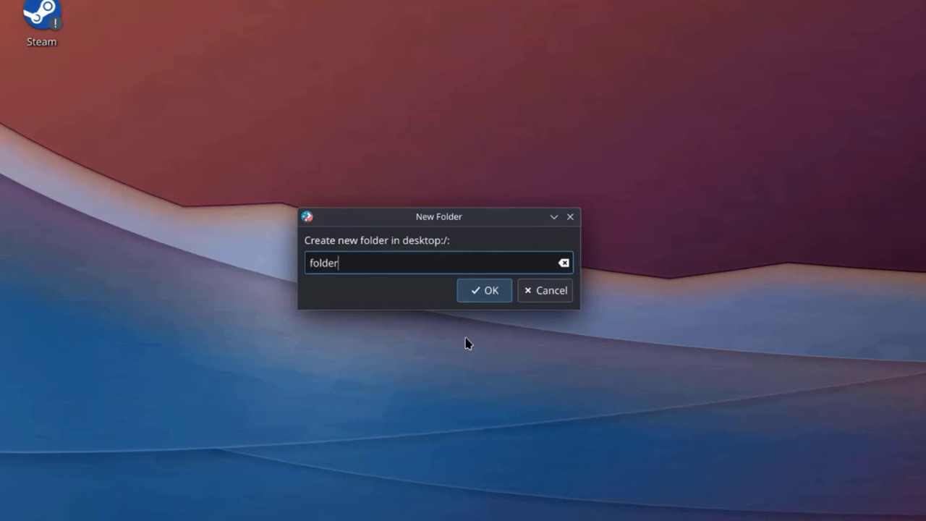
pyautogui.click(469, 296)
# Step: Inspect the new folder's General, Permissions and Details properties, then close the dialog
pyautogui.rightClick(585, 95)
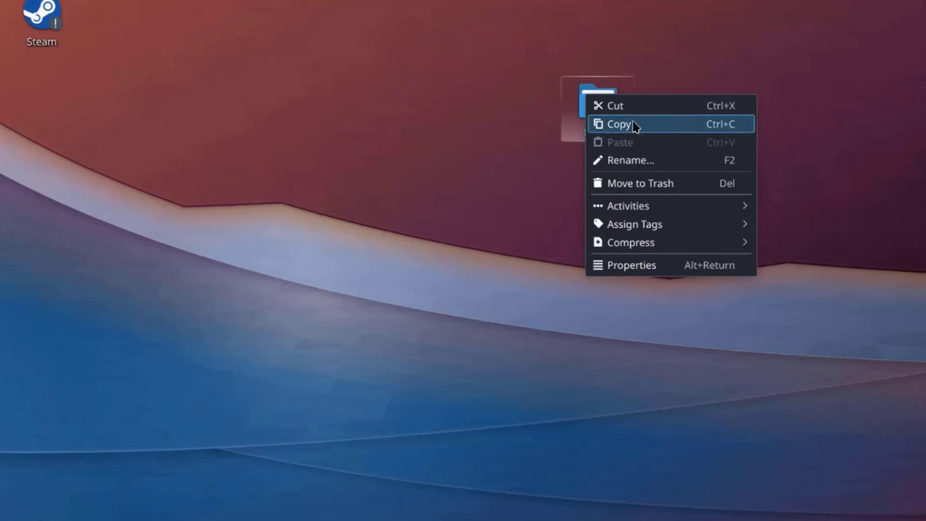
pyautogui.moveTo(652, 209)
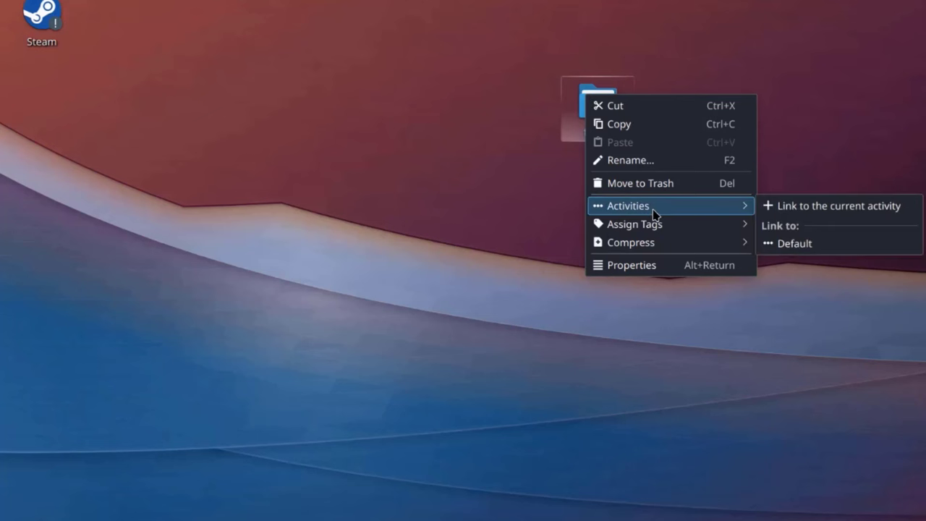
pyautogui.click(653, 269)
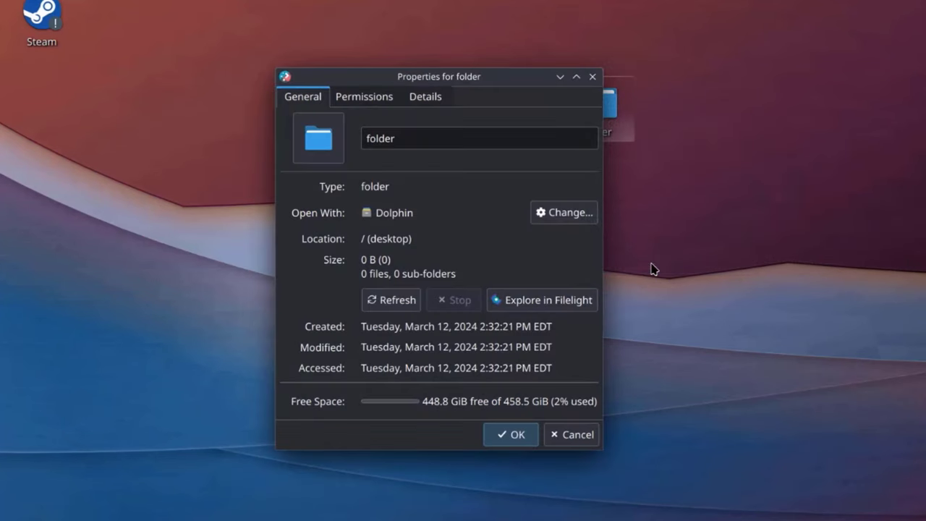
pyautogui.click(374, 96)
pyautogui.click(436, 100)
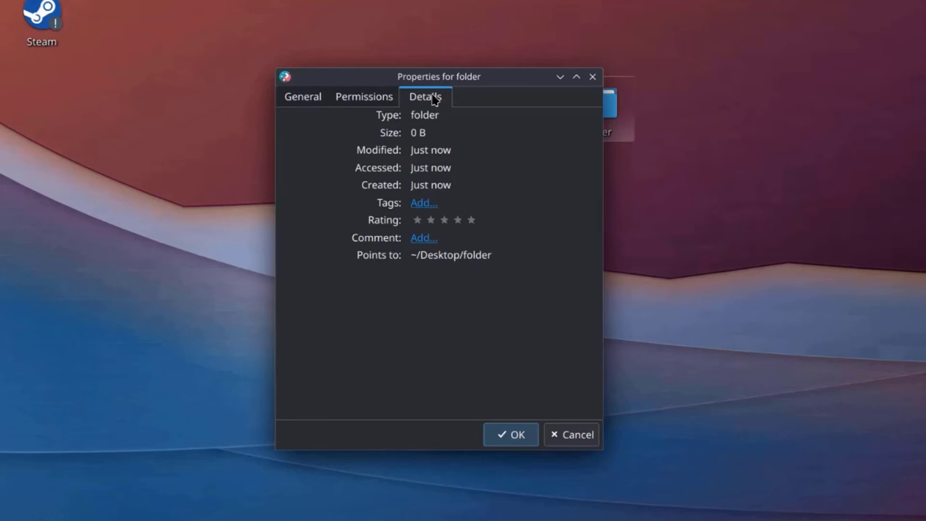
pyautogui.click(387, 97)
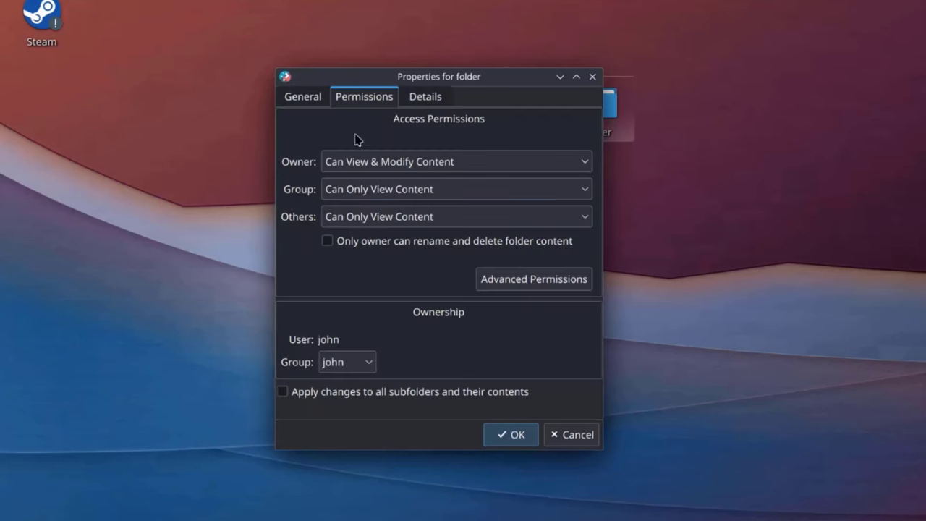
pyautogui.click(316, 97)
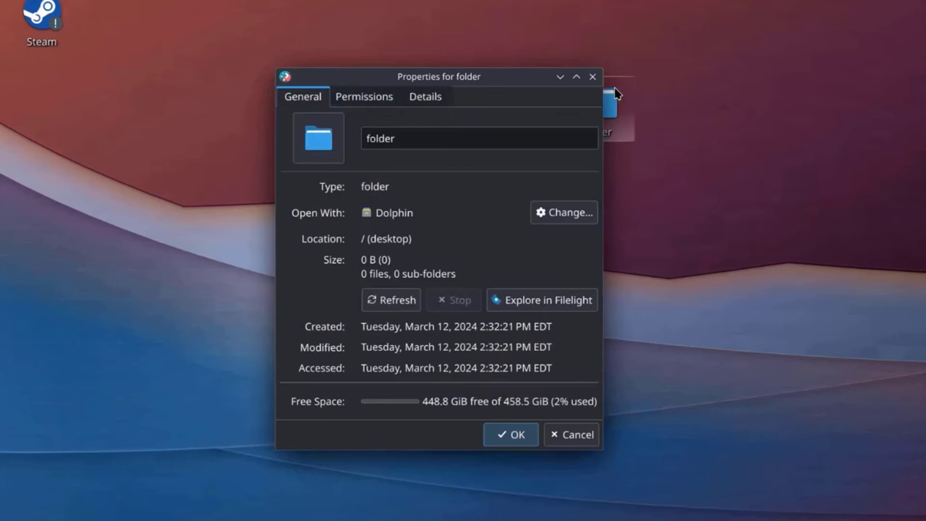
pyautogui.click(592, 78)
# Step: Open a terminal from the desktop menu and close it again
pyautogui.rightClick(389, 98)
pyautogui.click(454, 250)
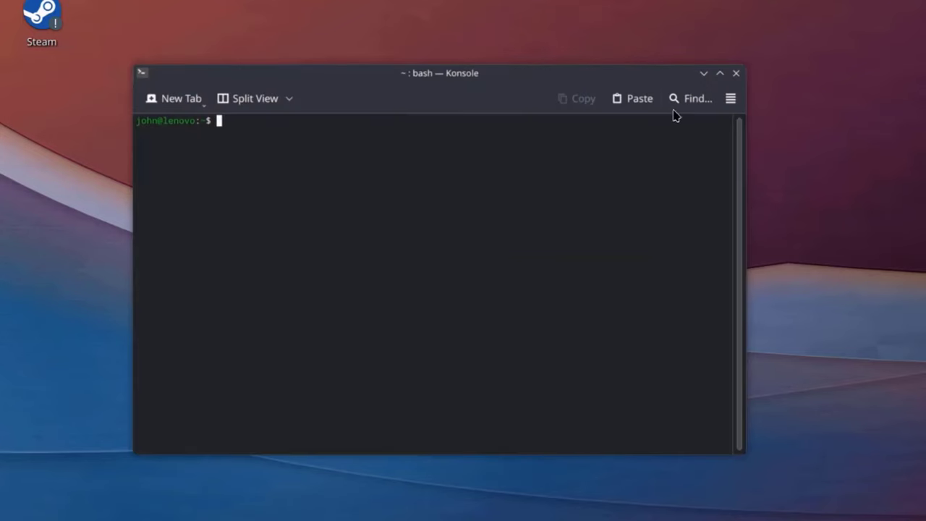
pyautogui.click(736, 74)
# Step: Put the desktop into edit mode and bring up the Add Widgets browser
pyautogui.rightClick(489, 152)
pyautogui.rightClick(400, 219)
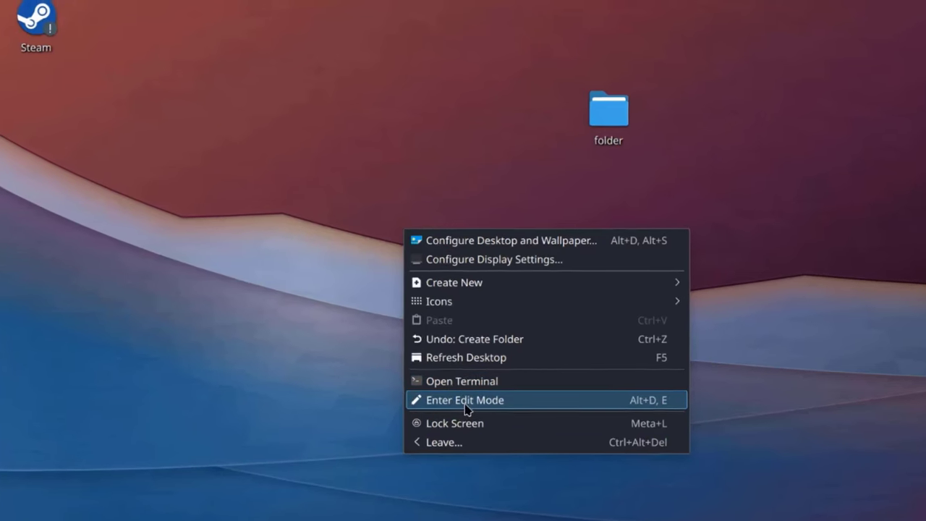
pyautogui.click(457, 384)
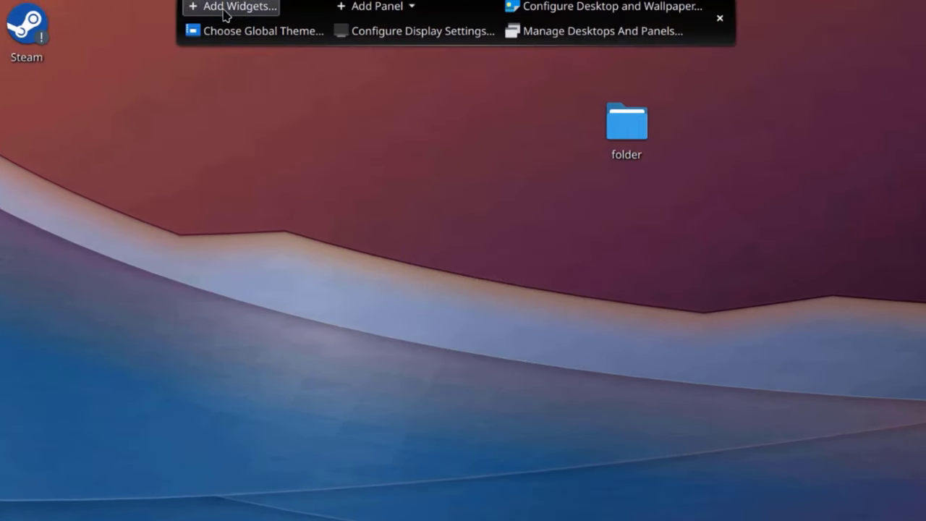
pyautogui.click(224, 7)
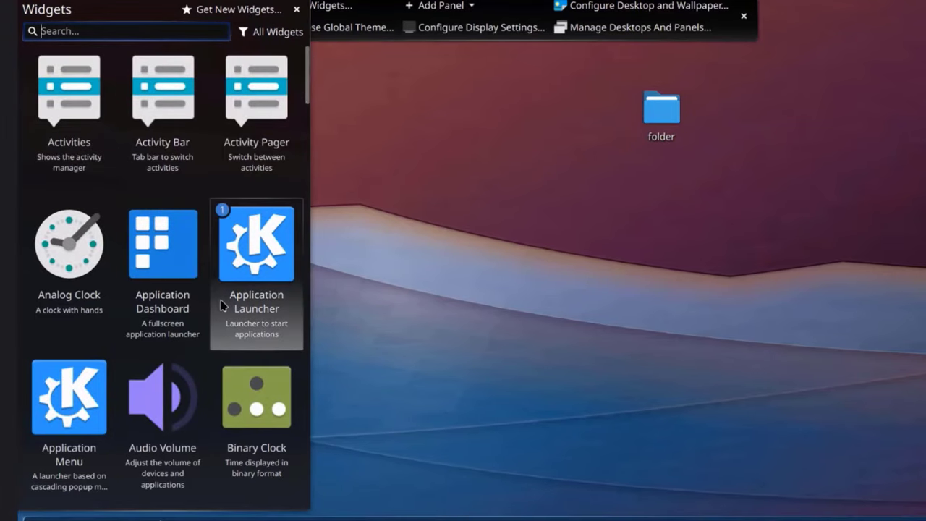
# Step: Launch Google Chrome from the launcher's Internet category, accept its first-run settings, then close it
pyautogui.scroll(-4, 231, 242)
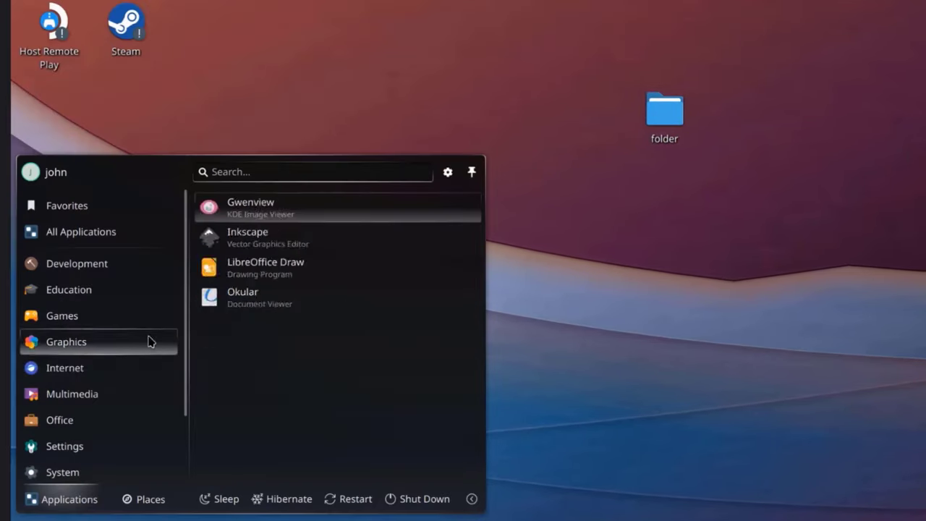
pyautogui.click(131, 371)
pyautogui.click(269, 266)
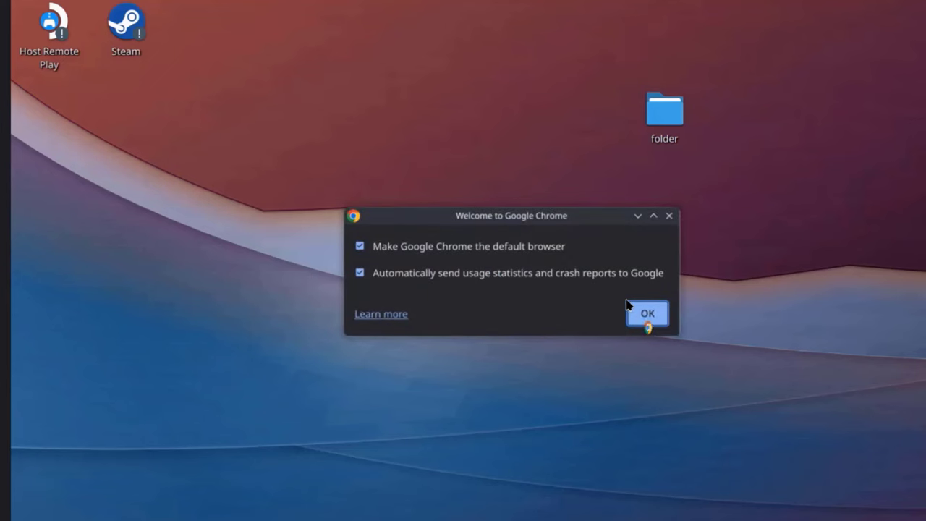
pyautogui.click(638, 315)
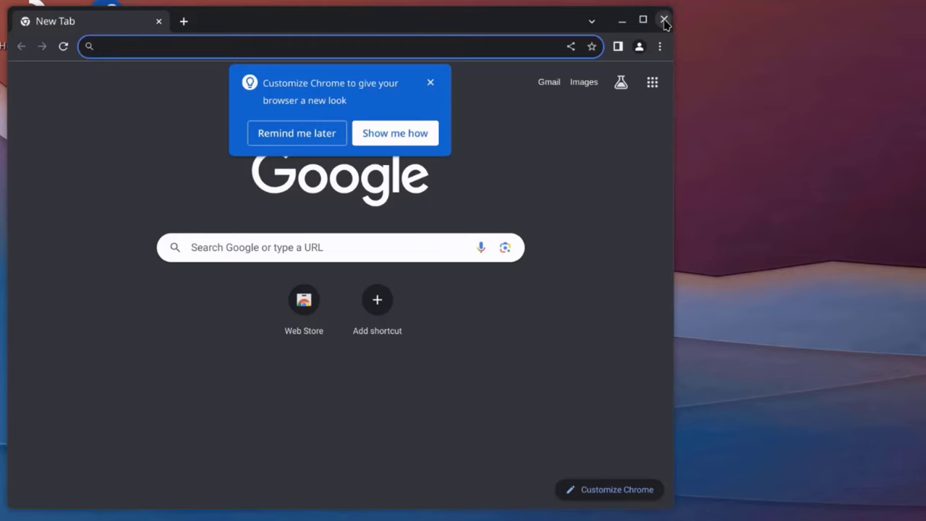
pyautogui.click(664, 21)
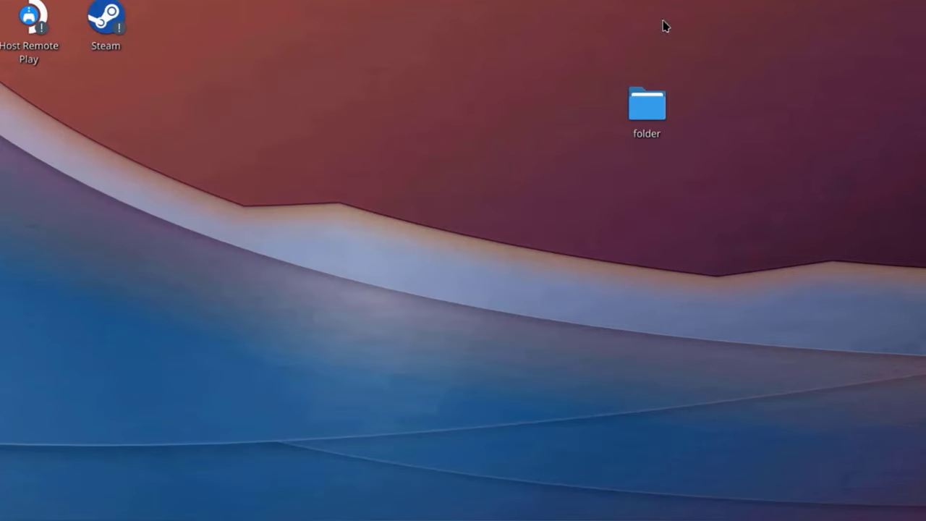